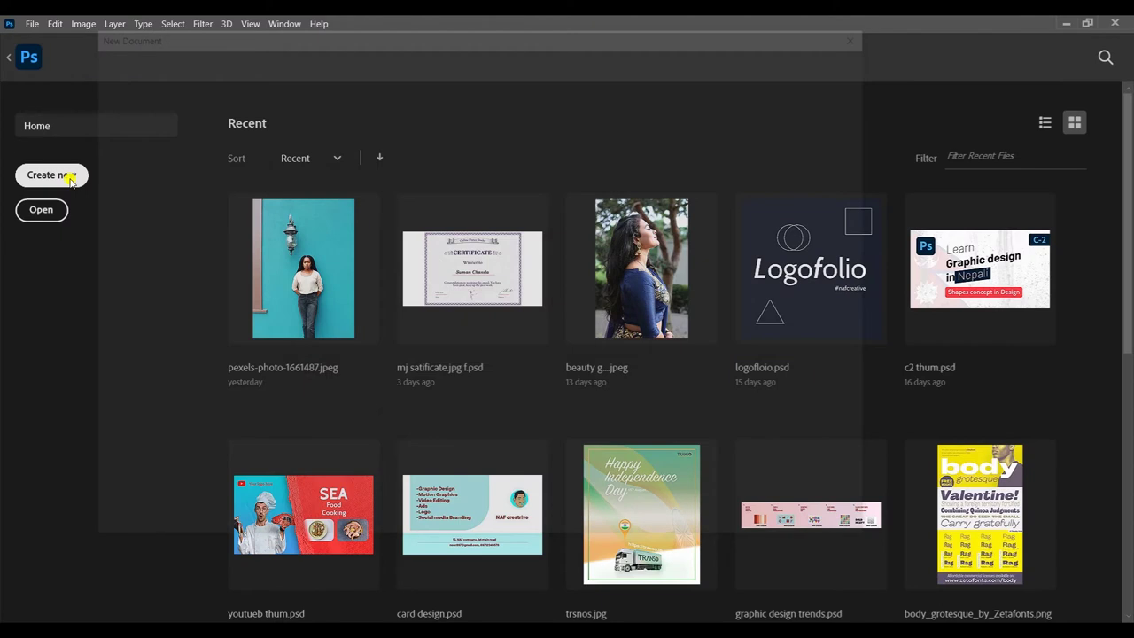
Open the New Document dialog with Ctrl+N
{"action": "key", "text": "ctrl+n"}
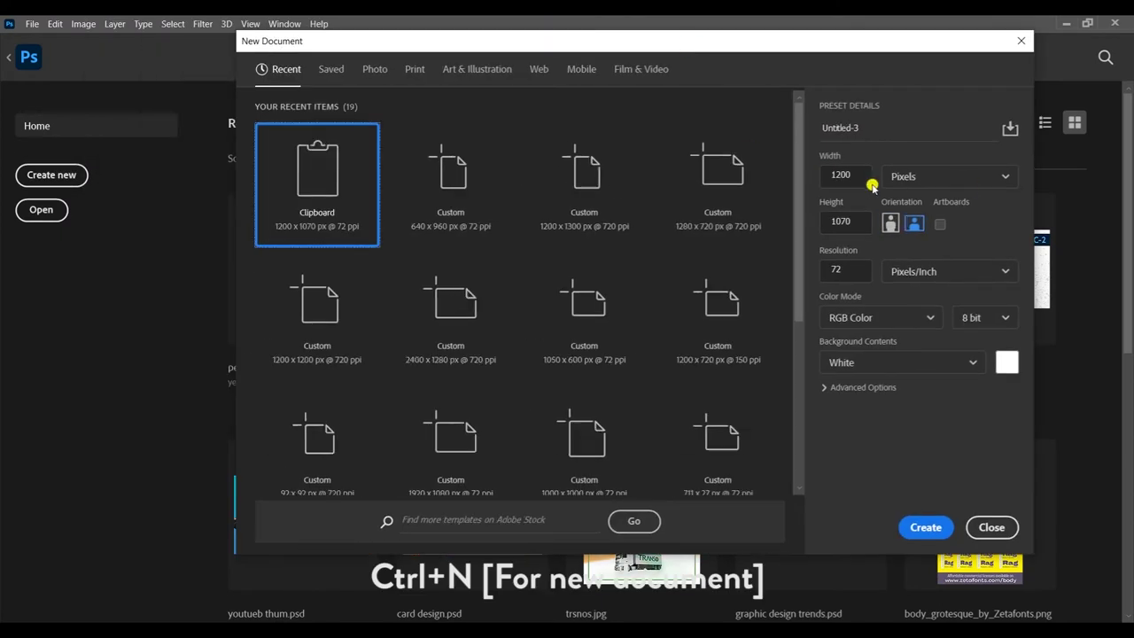
{"action": "type", "text": "640"}
Create a white 640 × 960 px portrait document in RGB Color
{"action": "left_click", "coordinate": [856, 221]}
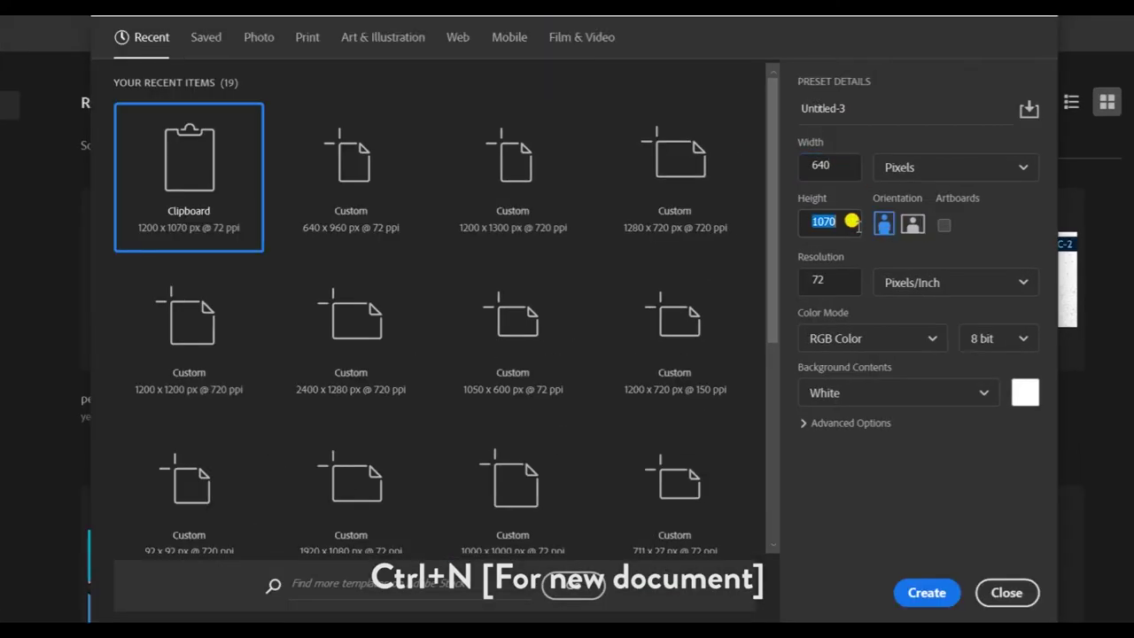
{"action": "type", "text": "10"}
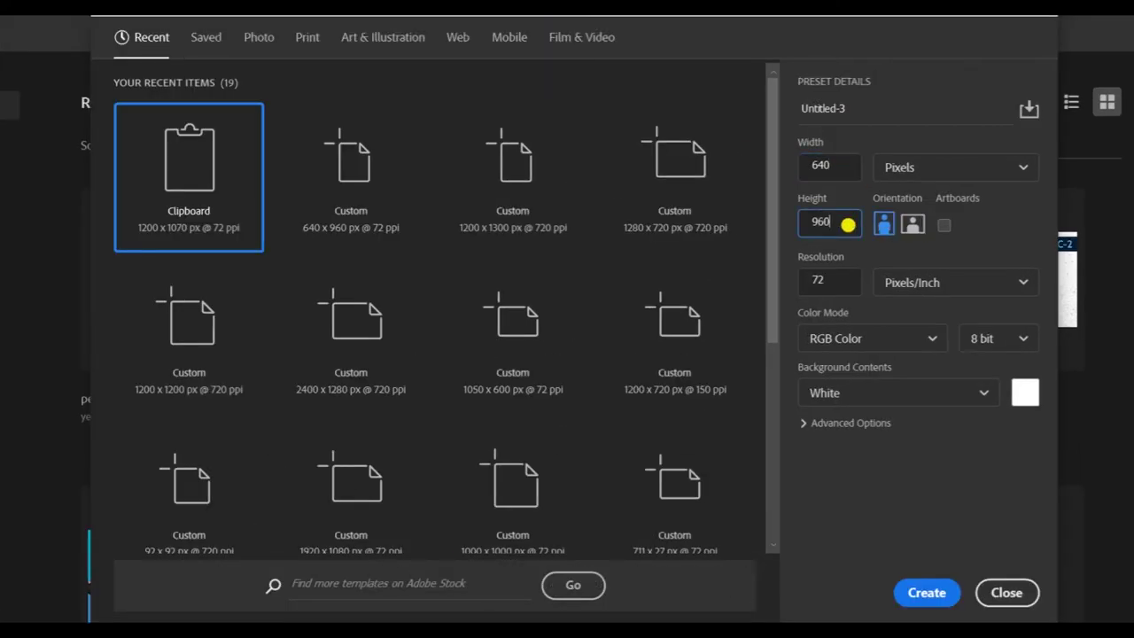
{"action": "left_click", "coordinate": [943, 337]}
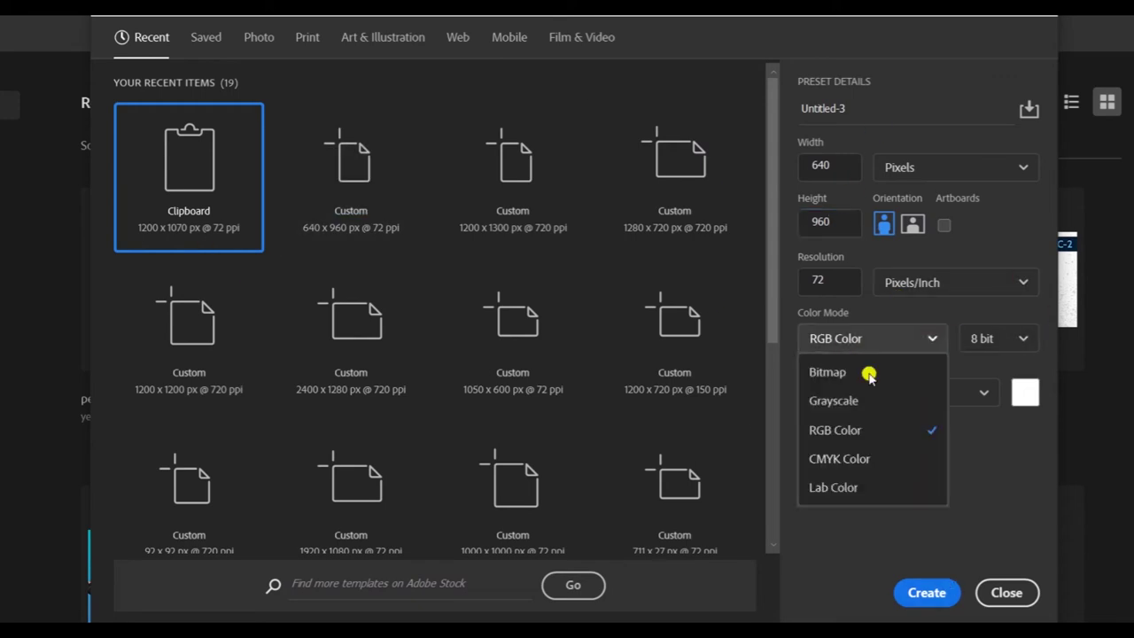
{"action": "left_click", "coordinate": [841, 431]}
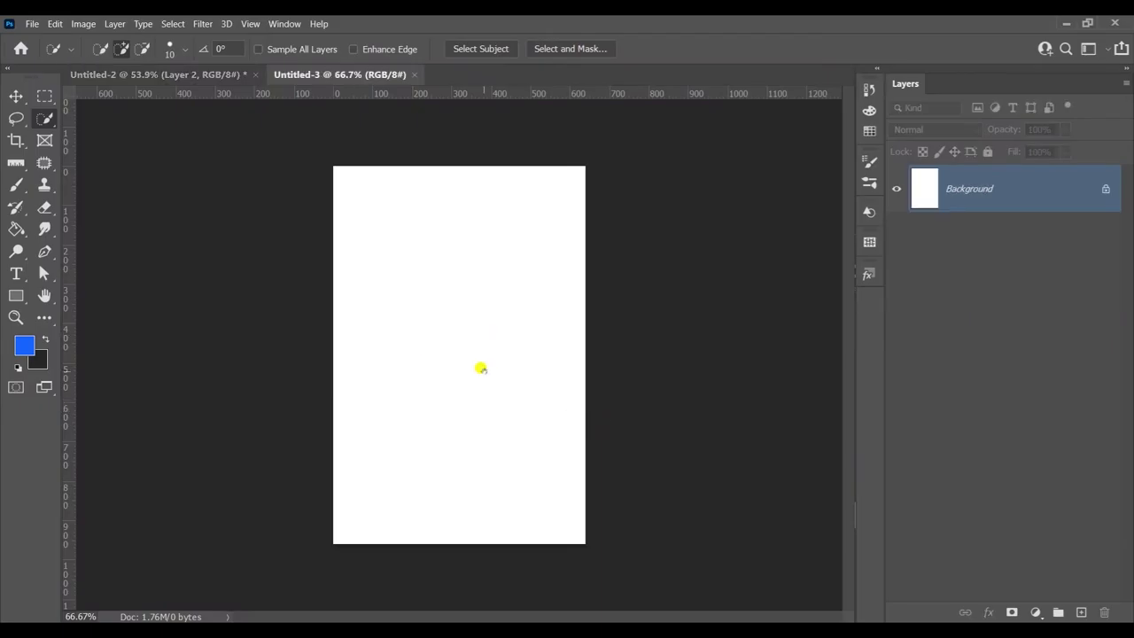
Drag the cut-out player into the poster, rename it Ronaldo, then scale and position it
{"action": "scroll", "coordinate": [436, 369], "scroll_direction": "up", "scroll_amount": 1}
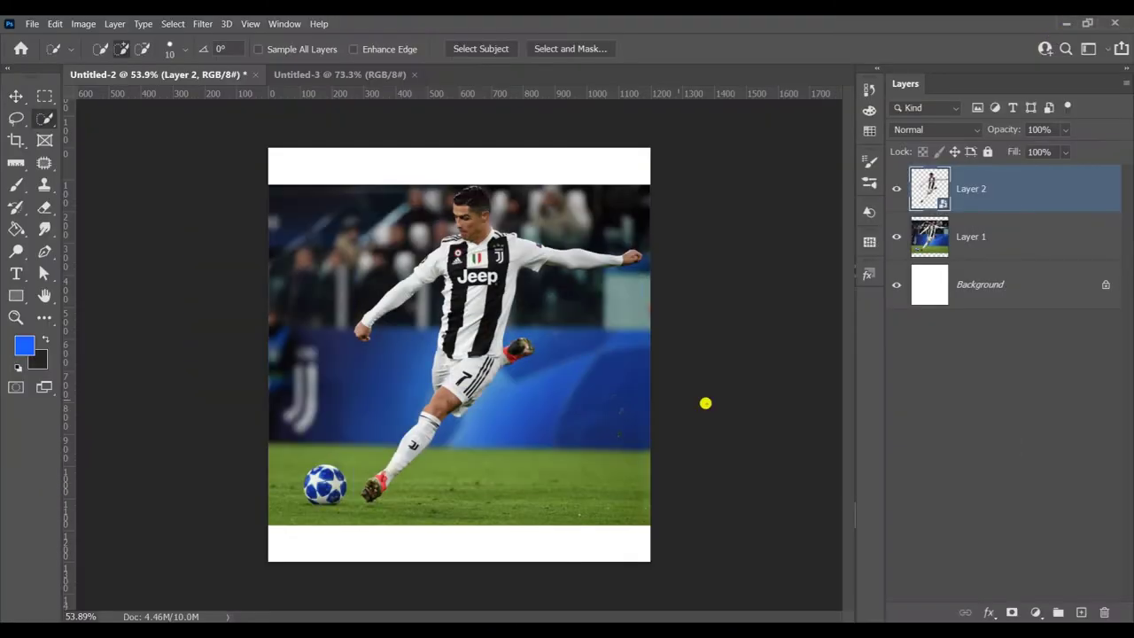
{"action": "left_click_drag", "start_coordinate": [505, 352], "coordinate": [449, 328]}
{"action": "right_click", "coordinate": [983, 188]}
{"action": "double_click", "coordinate": [961, 187]}
{"action": "key", "text": "ctrl+t"}
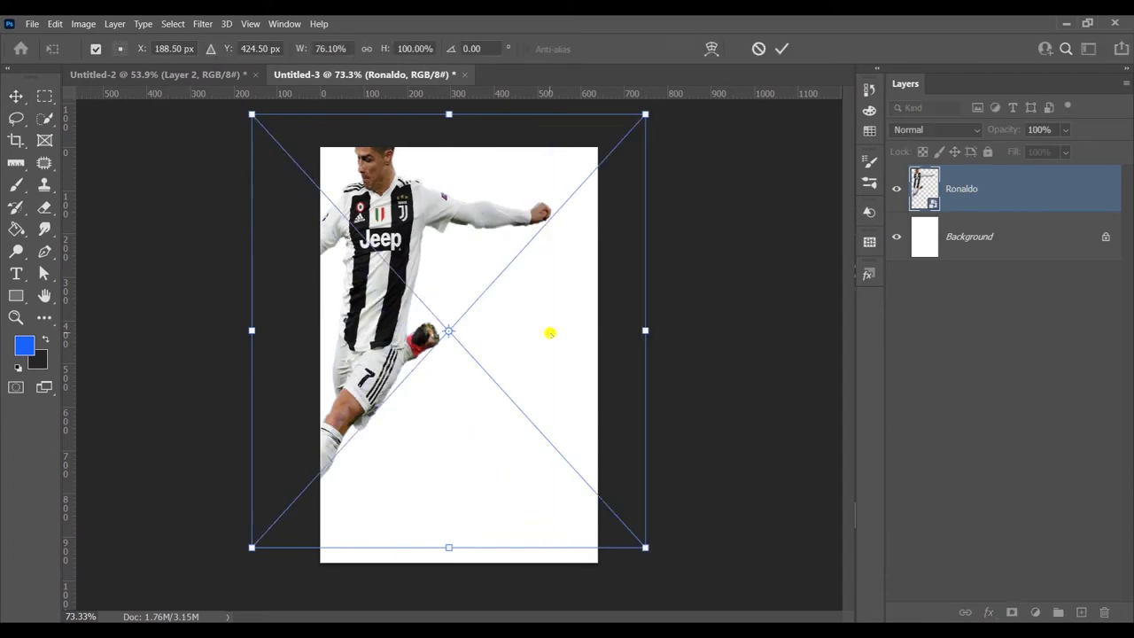
{"action": "left_click_drag", "start_coordinate": [254, 330], "coordinate": [407, 329]}
{"action": "key", "text": "Return"}
{"action": "left_click_drag", "start_coordinate": [545, 306], "coordinate": [550, 369]}
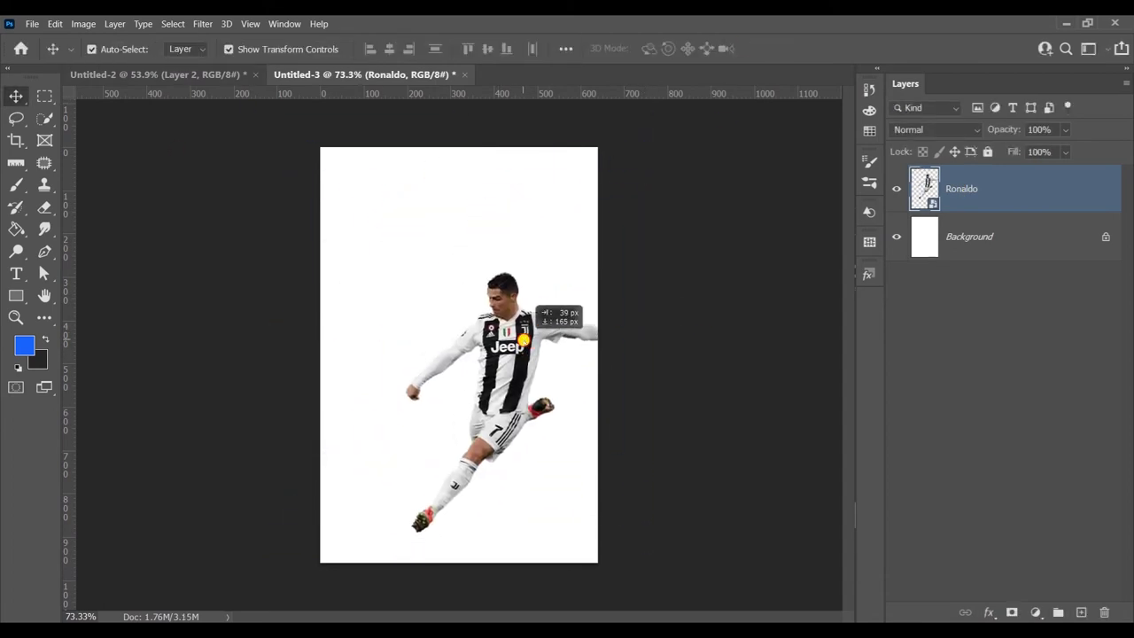
Return to the source photo, hide the cut-out layer and select the full photo layer
{"action": "left_click", "coordinate": [245, 78]}
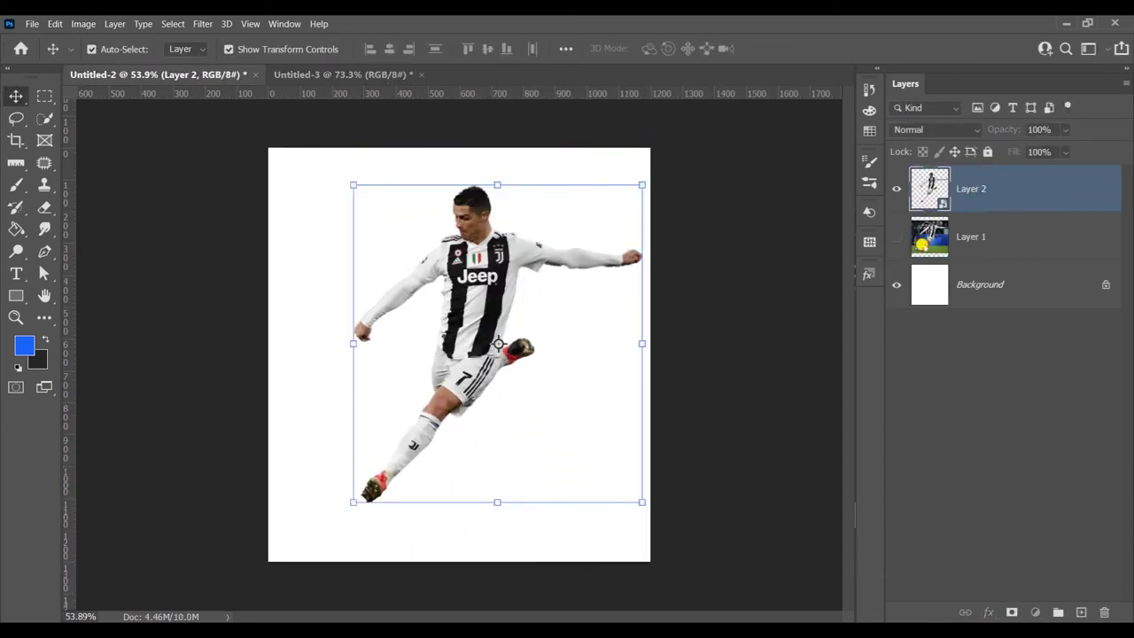
{"action": "left_click", "coordinate": [970, 236]}
{"action": "left_click", "coordinate": [897, 188]}
{"action": "key", "text": "l"}
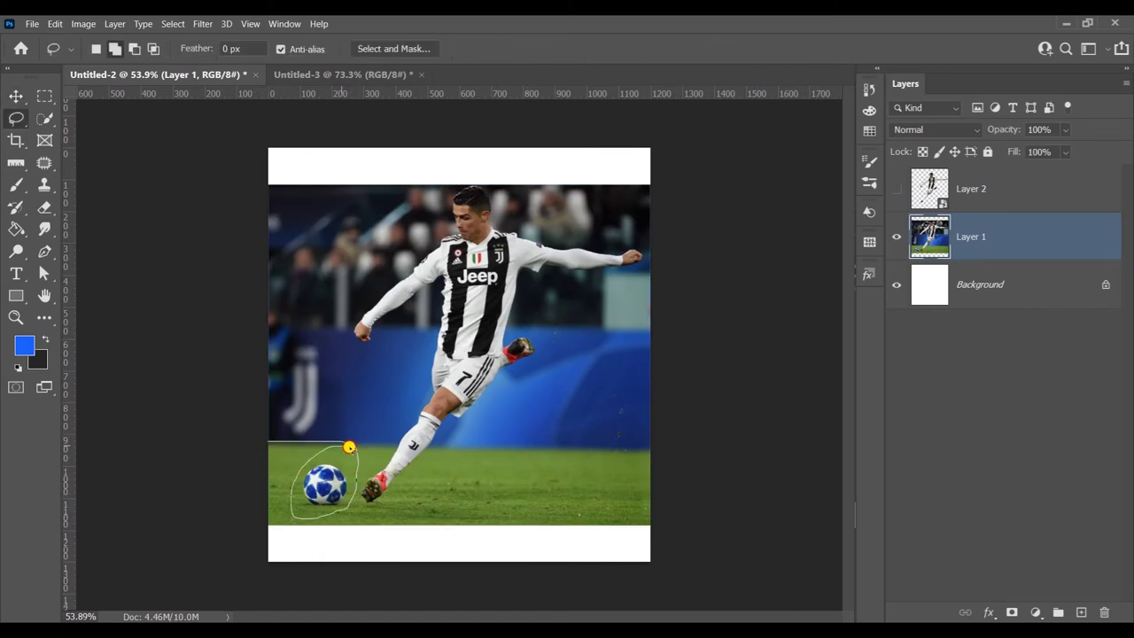
Select the football in the source photo and copy it to its own layer
{"action": "key", "text": "w"}
{"action": "left_click_drag", "start_coordinate": [296, 450], "coordinate": [345, 508]}
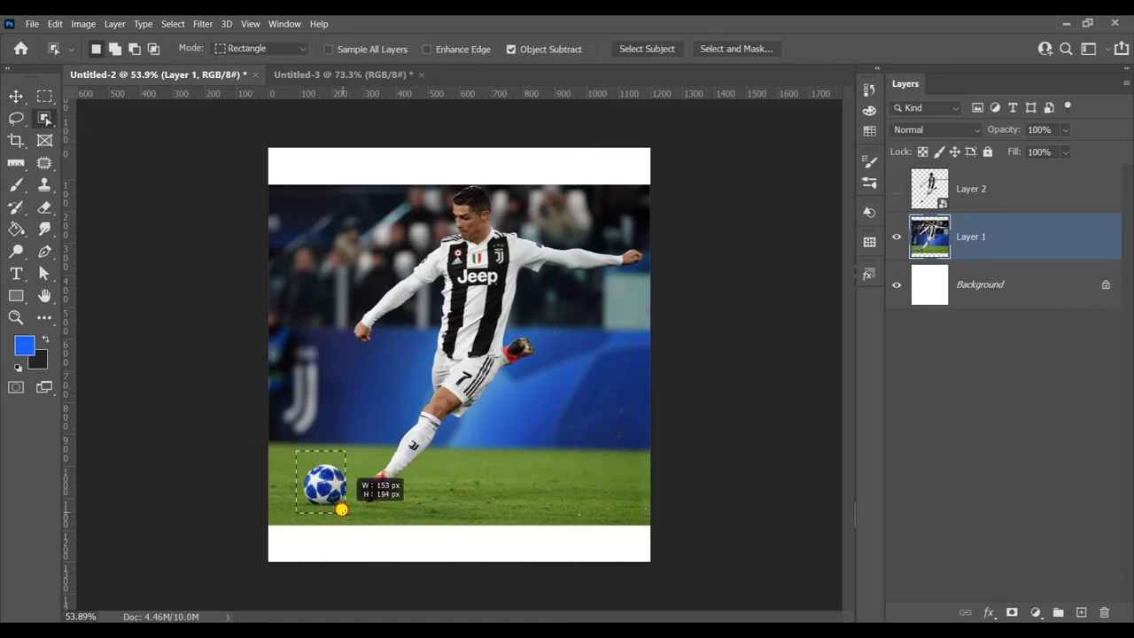
{"action": "scroll", "coordinate": [342, 504], "scroll_direction": "up", "scroll_amount": 3}
{"action": "key", "text": "ctrl+j"}
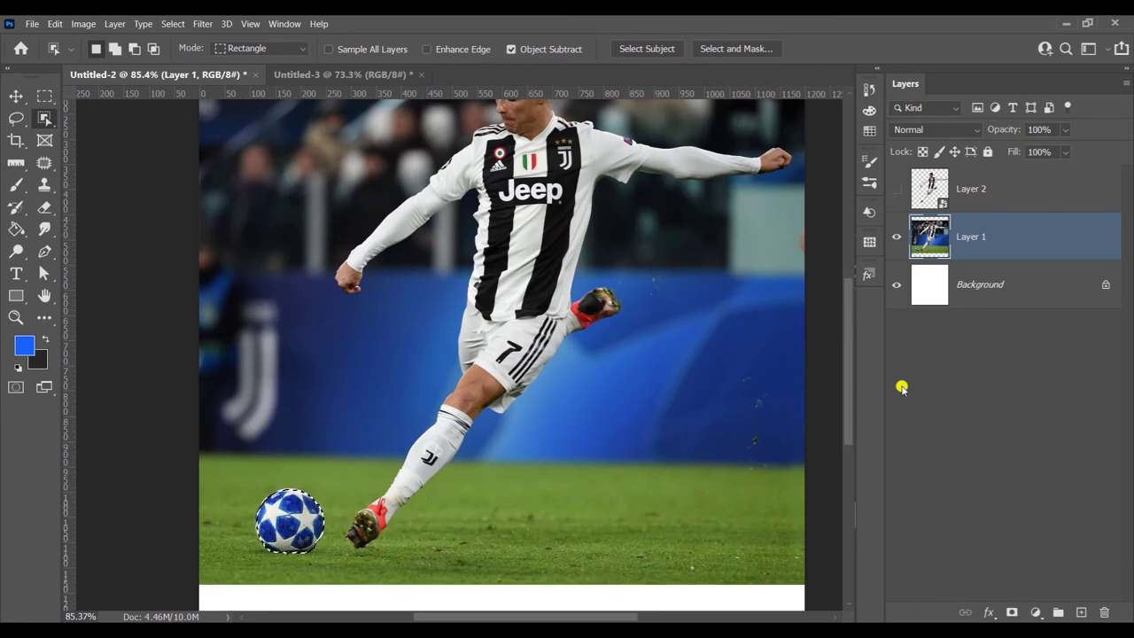
{"action": "right_click", "coordinate": [927, 236]}
{"action": "key", "text": "Escape"}
{"action": "key", "text": "v"}
{"action": "key", "text": "ctrl+0"}
Move the football into the poster at half size by the player's foot, name it ball, and add an empty layer
{"action": "left_click_drag", "start_coordinate": [309, 493], "coordinate": [374, 503]}
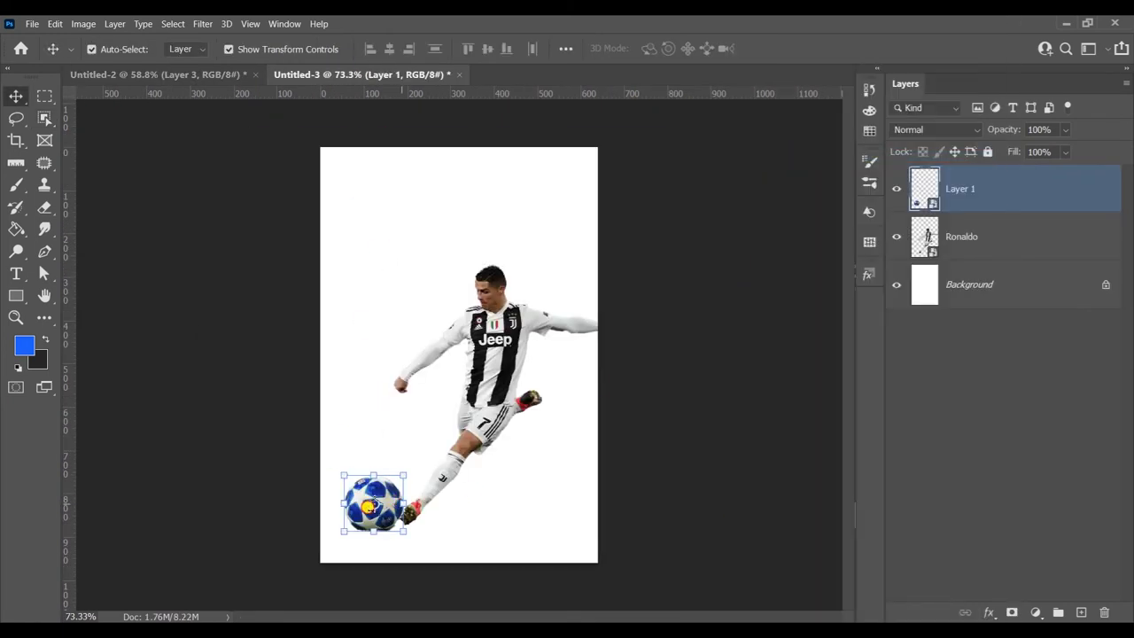
{"action": "key", "text": "ctrl+t"}
{"action": "left_click_drag", "start_coordinate": [407, 474], "coordinate": [374, 486]}
{"action": "left_click", "coordinate": [779, 47]}
{"action": "scroll", "coordinate": [354, 496], "scroll_direction": "up", "scroll_amount": 3}
{"action": "left_click_drag", "start_coordinate": [356, 381], "coordinate": [381, 414]}
{"action": "left_click", "coordinate": [587, 387]}
{"action": "scroll", "coordinate": [580, 330], "scroll_direction": "down", "scroll_amount": 2}
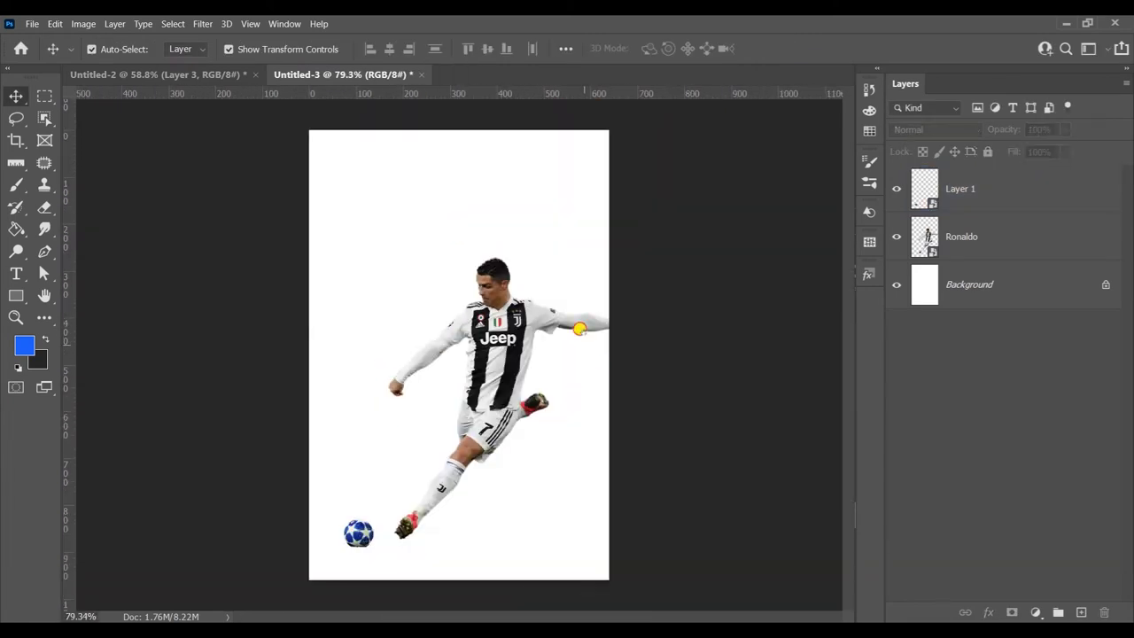
{"action": "double_click", "coordinate": [960, 189]}
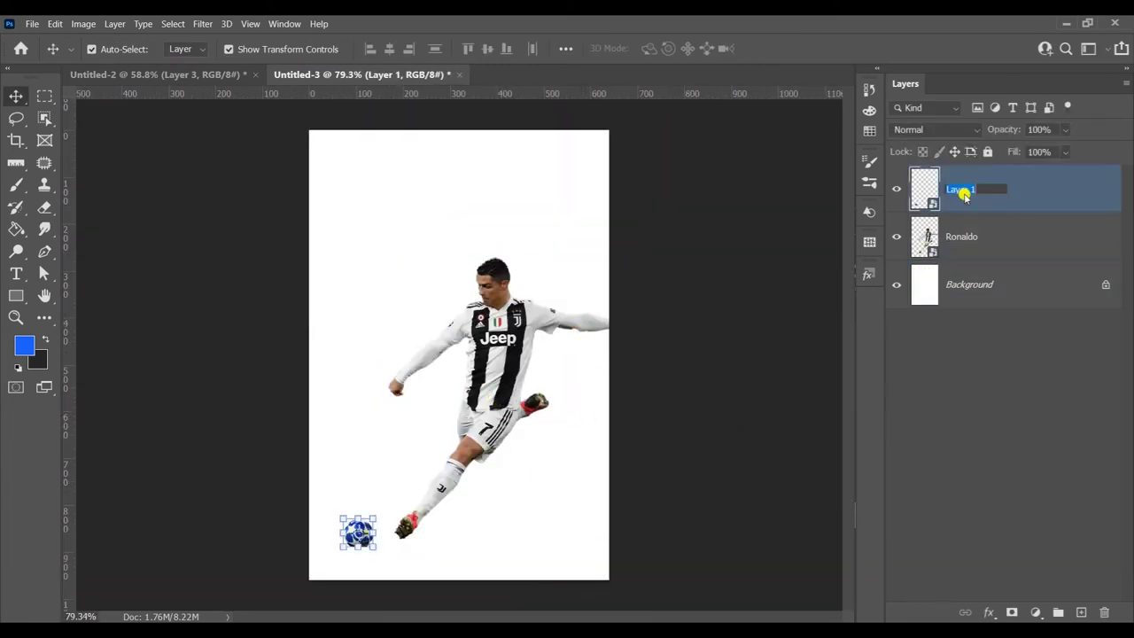
{"action": "type", "text": "ball"}
{"action": "left_click", "coordinate": [1081, 612]}
{"action": "type", "text": "shadow"}
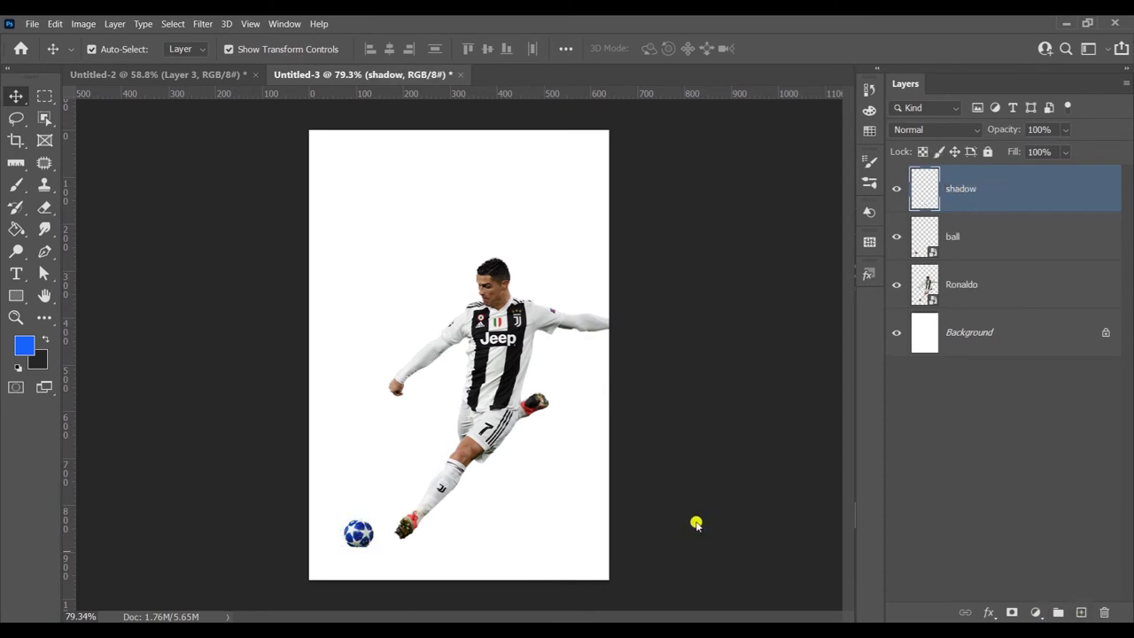
Paint a soft black brush dab below the player
{"action": "key", "text": "b"}
{"action": "left_click", "coordinate": [24, 345]}
{"action": "left_click", "coordinate": [611, 247]}
{"action": "left_click", "coordinate": [919, 55]}
{"action": "left_click", "coordinate": [490, 495]}
{"action": "left_click", "coordinate": [514, 488]}
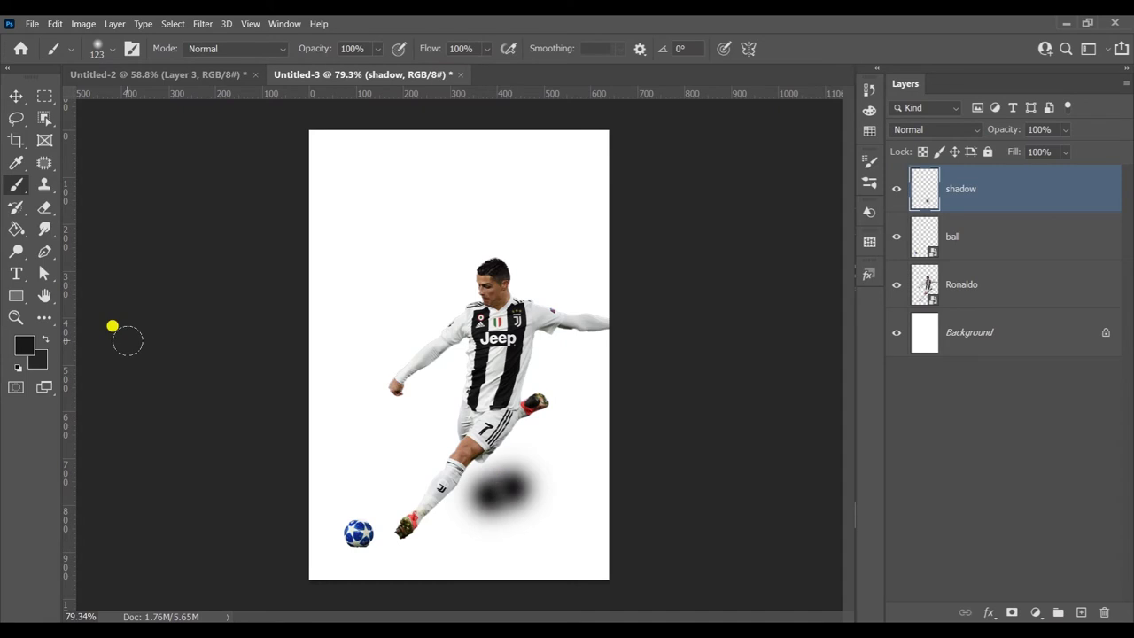
{"action": "key", "text": "ctrl+z"}
Delete the stray text layer created by accident
{"action": "key", "text": "v"}
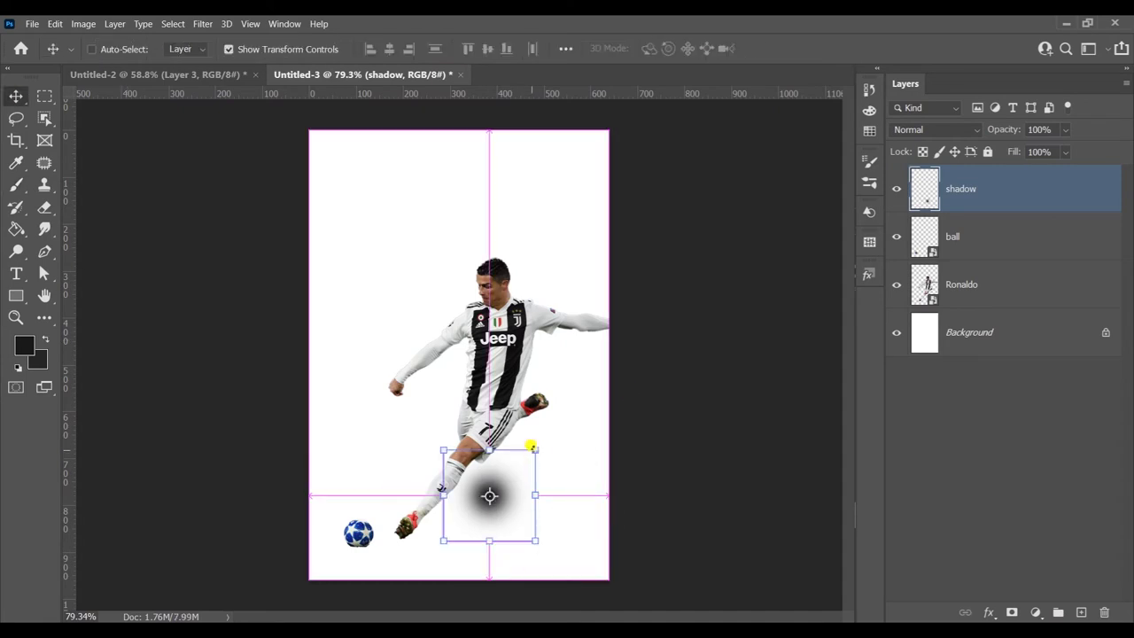
{"action": "key", "text": "t"}
{"action": "left_click", "coordinate": [549, 400]}
{"action": "right_click", "coordinate": [15, 118]}
{"action": "left_click", "coordinate": [89, 116]}
{"action": "left_click", "coordinate": [1103, 612]}
{"action": "left_click", "coordinate": [544, 258]}
Stretch the shadow wider under the player and move its layer beneath Ronaldo
{"action": "key", "text": "v"}
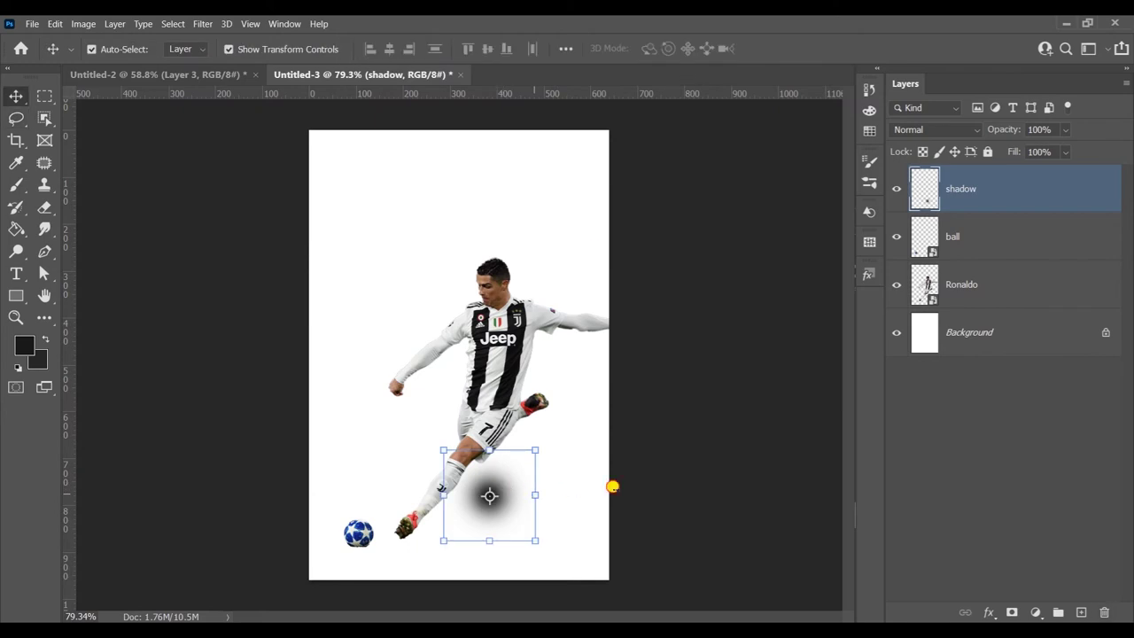
{"action": "left_click_drag", "start_coordinate": [535, 495], "coordinate": [620, 495]}
{"action": "left_click_drag", "start_coordinate": [531, 451], "coordinate": [531, 381]}
{"action": "left_click_drag", "start_coordinate": [531, 461], "coordinate": [499, 499]}
{"action": "left_click_drag", "start_coordinate": [587, 498], "coordinate": [645, 499]}
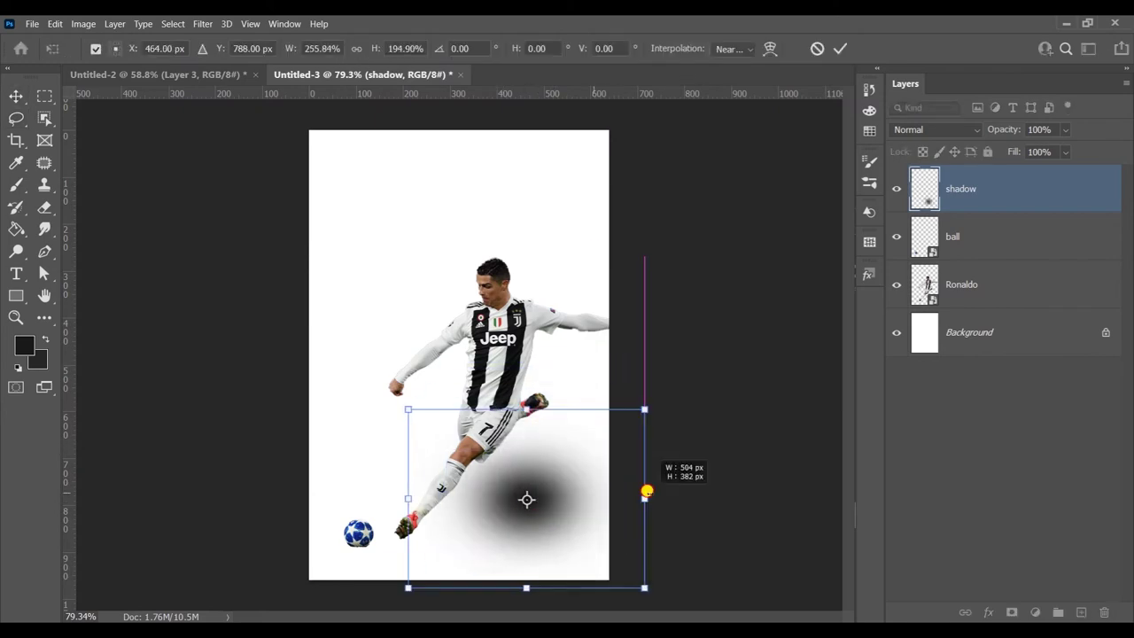
{"action": "left_click", "coordinate": [840, 49]}
{"action": "left_click_drag", "start_coordinate": [537, 472], "coordinate": [496, 473]}
{"action": "left_click_drag", "start_coordinate": [924, 186], "coordinate": [925, 283]}
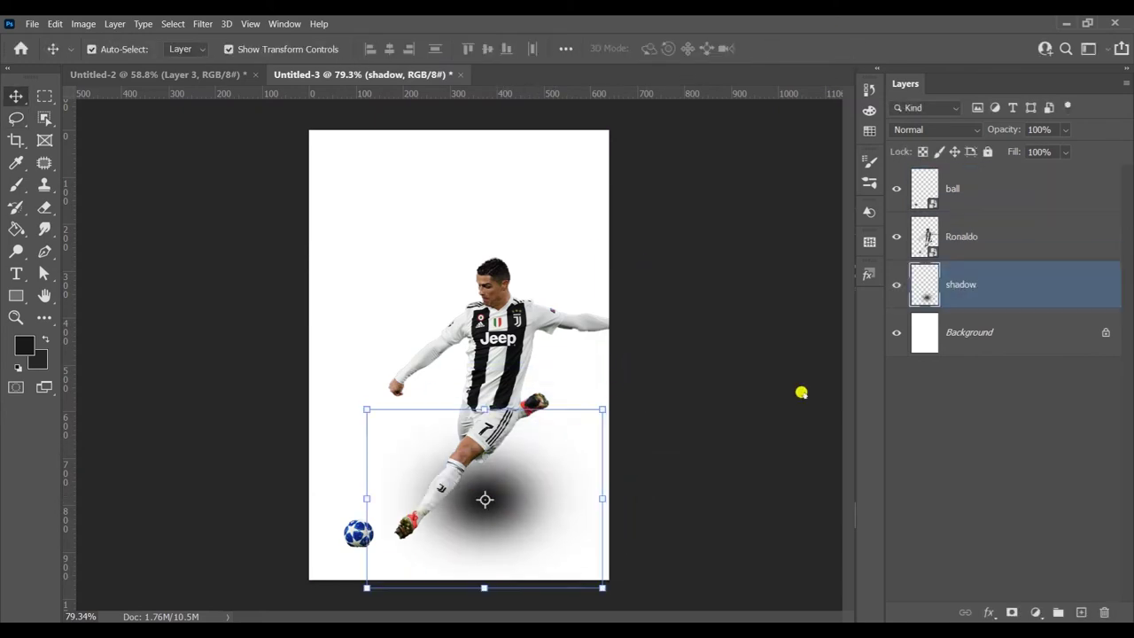
Distort the shadow into a slanted shape and lower its opacity to 42%
{"action": "mouse_move", "coordinate": [602, 409]}
{"action": "left_mouse_down"}
{"action": "mouse_move", "coordinate": [654, 335]}
{"action": "mouse_move", "coordinate": [666, 338]}
{"action": "left_mouse_up"}
{"action": "left_click_drag", "start_coordinate": [603, 586], "coordinate": [632, 586]}
{"action": "left_click_drag", "start_coordinate": [366, 409], "coordinate": [389, 425]}
{"action": "left_click_drag", "start_coordinate": [367, 586], "coordinate": [345, 587]}
{"action": "key", "text": "Return"}
{"action": "left_click_drag", "start_coordinate": [1065, 129], "coordinate": [1043, 150]}
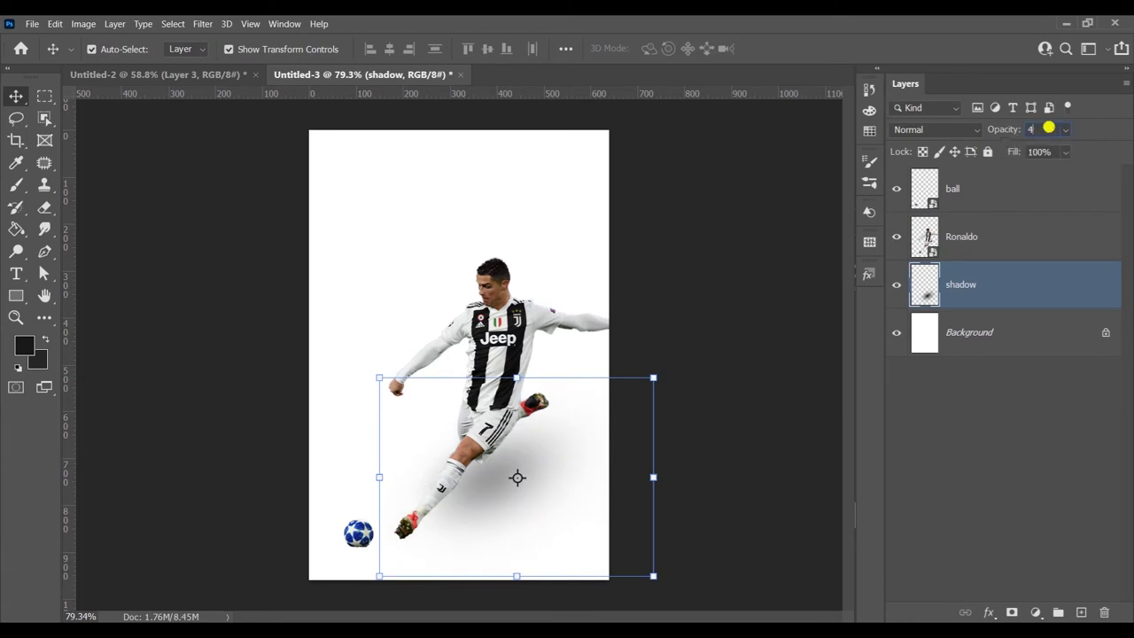
{"action": "left_click", "coordinate": [757, 384]}
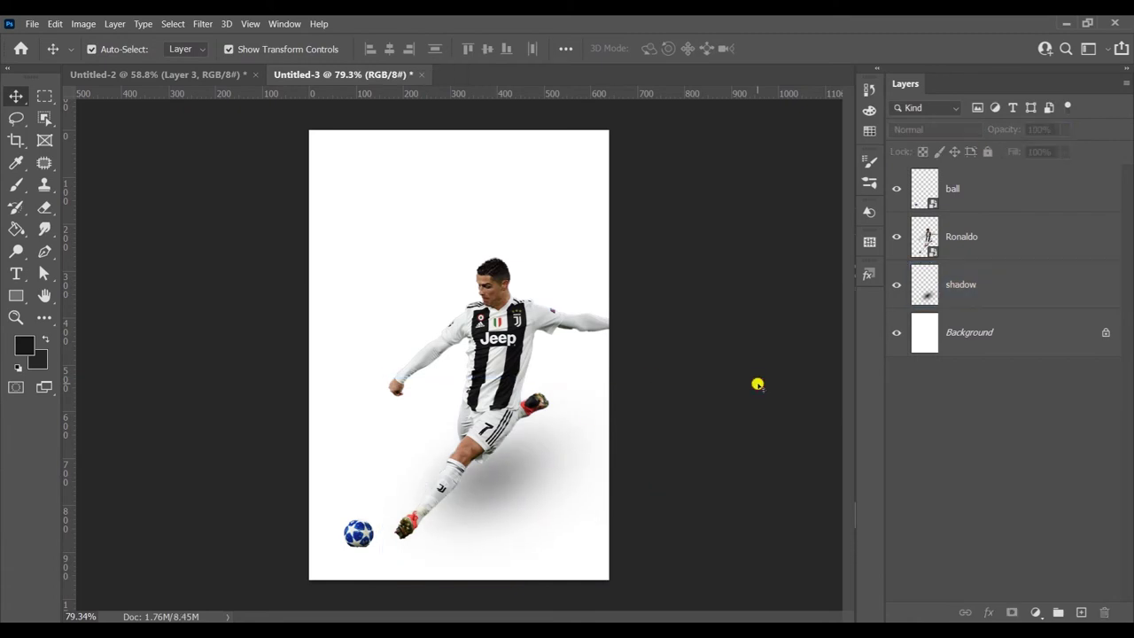
Add the heading text layer, then enlarge and move it to the upper left
{"action": "key", "text": "t"}
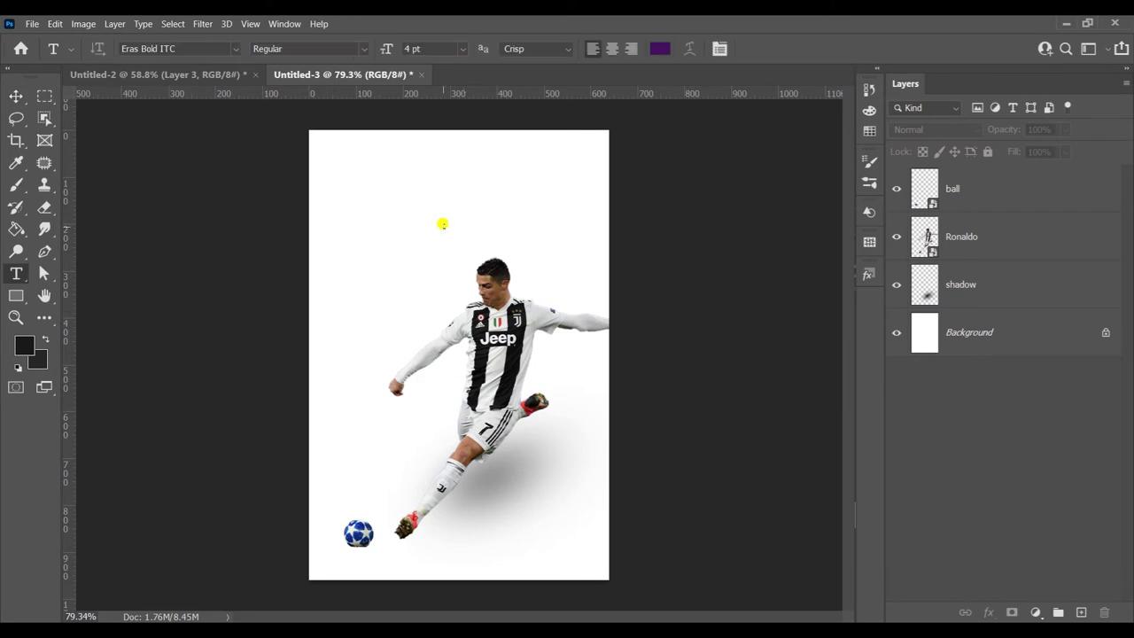
{"action": "left_click", "coordinate": [443, 224]}
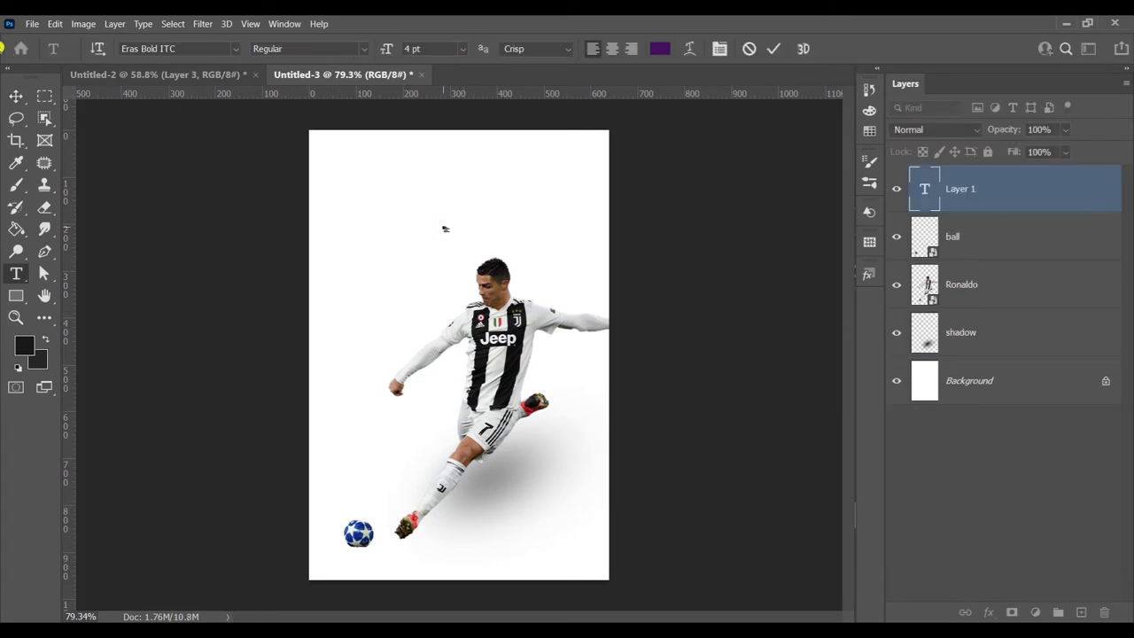
{"action": "key", "text": "ctrl+Return"}
{"action": "key", "text": "v"}
{"action": "key", "text": "ctrl+t"}
{"action": "left_click_drag", "start_coordinate": [448, 225], "coordinate": [544, 119]}
{"action": "left_click_drag", "start_coordinate": [507, 200], "coordinate": [419, 282]}
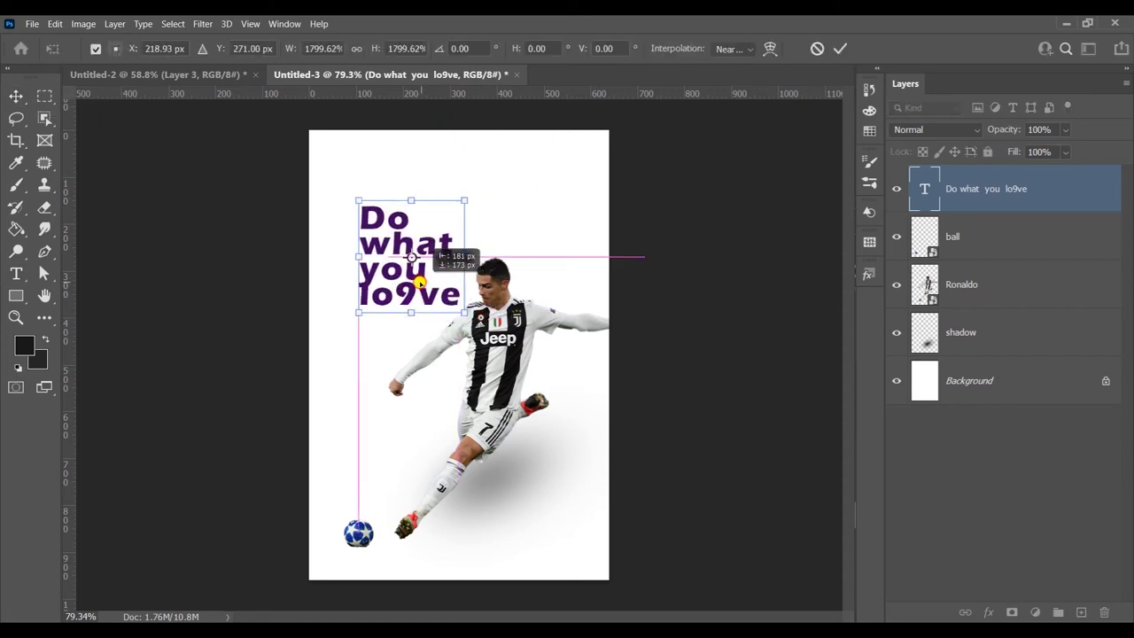
{"action": "key", "text": "Return"}
Fix the 'lo9ve' typo and capitalise 'What' and 'Love' in the heading
{"action": "key", "text": "t"}
{"action": "left_click", "coordinate": [413, 290]}
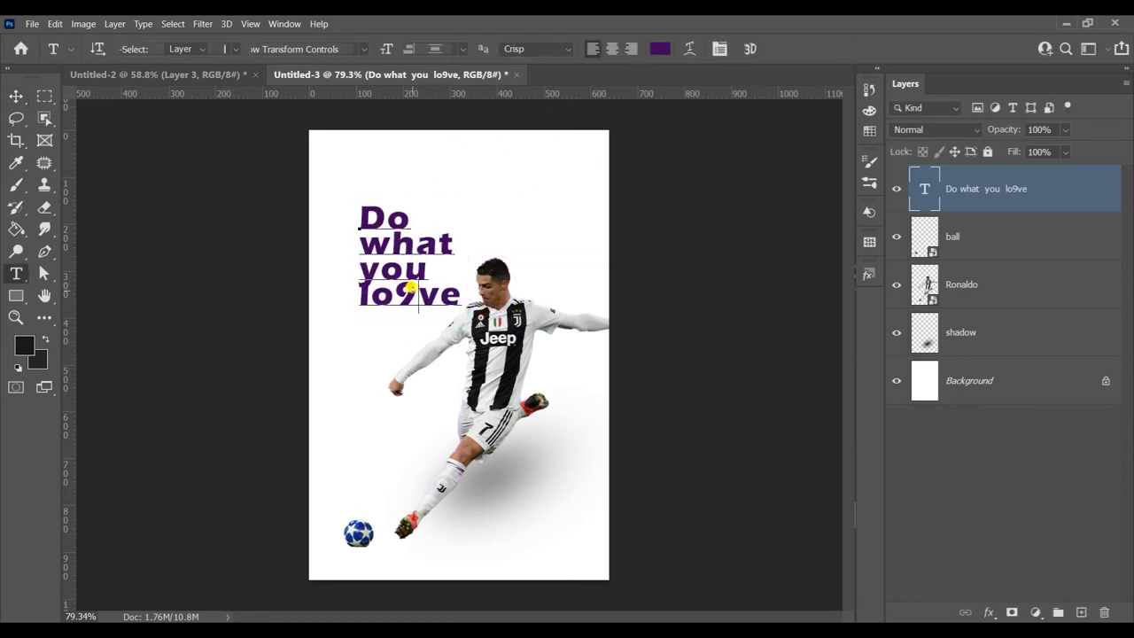
{"action": "left_click", "coordinate": [15, 97]}
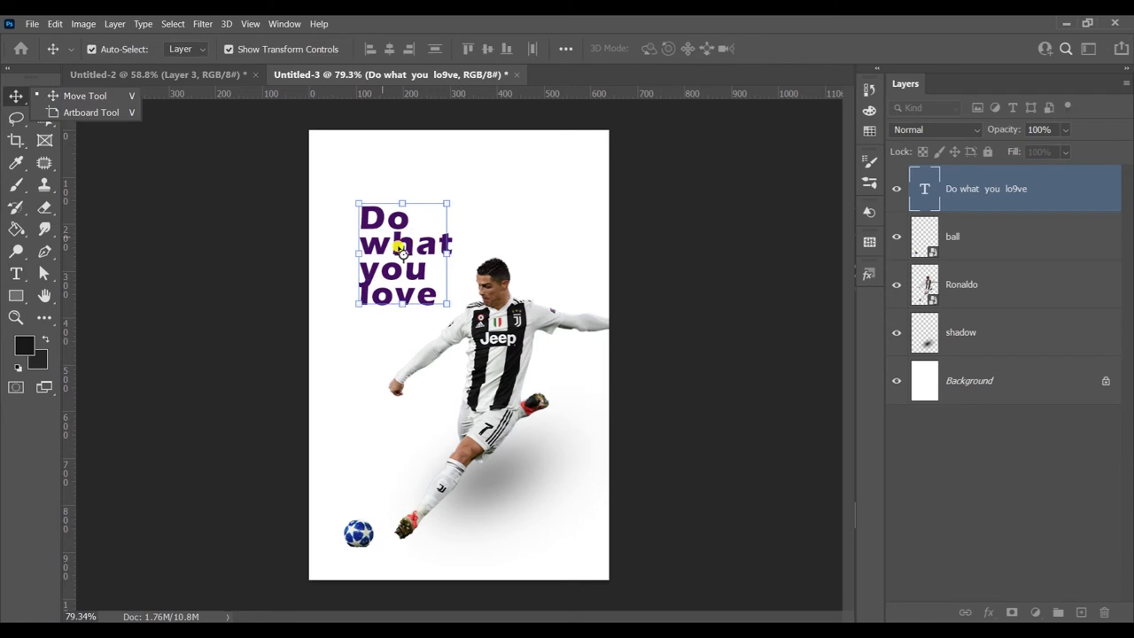
{"action": "key", "text": "t"}
{"action": "key", "text": "BackSpace"}
{"action": "type", "text": "W"}
{"action": "key", "text": "BackSpace"}
{"action": "type", "text": "L"}
{"action": "left_click", "coordinate": [15, 98]}
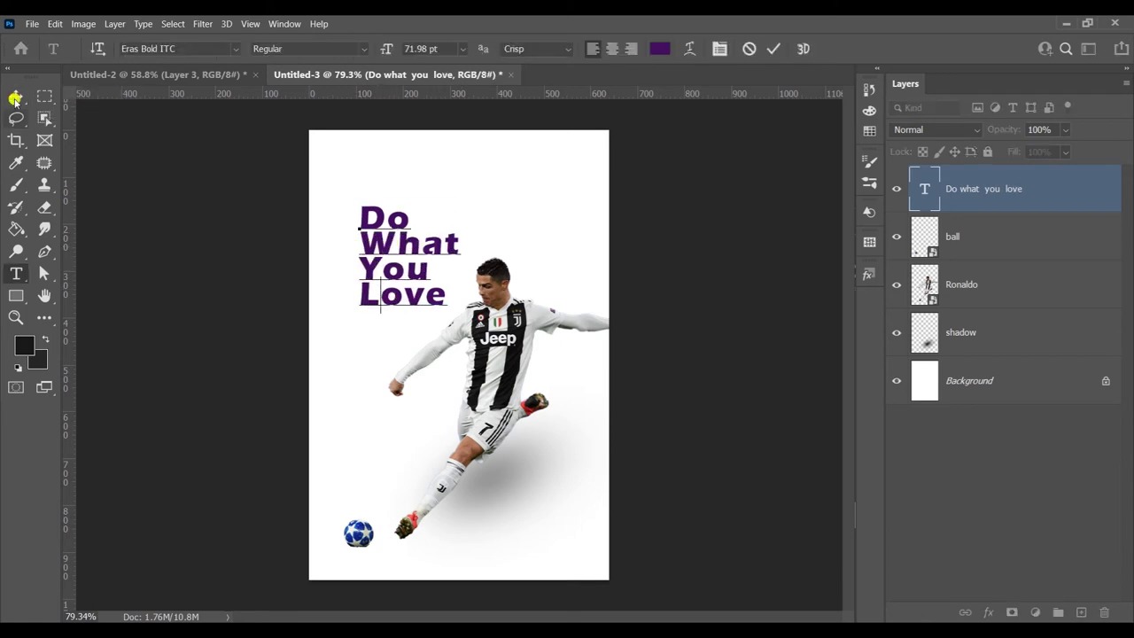
Reposition the heading block and scale it to about 117%
{"action": "mouse_move", "coordinate": [445, 246]}
{"action": "left_mouse_down"}
{"action": "mouse_move", "coordinate": [436, 279]}
{"action": "mouse_move", "coordinate": [447, 253]}
{"action": "left_mouse_up"}
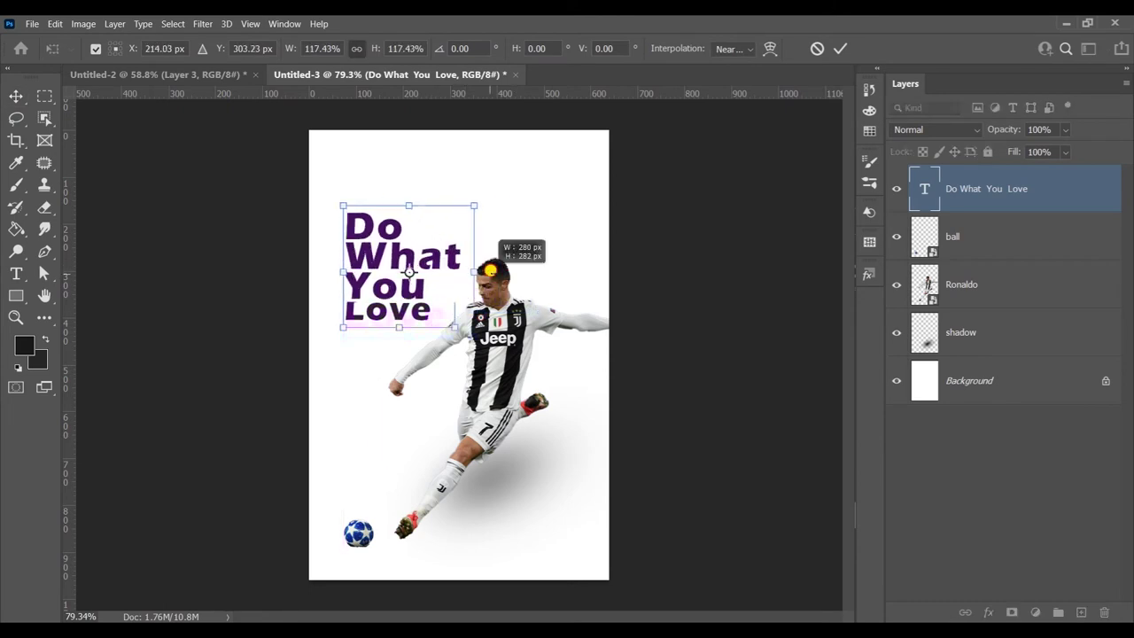
{"action": "left_click_drag", "start_coordinate": [468, 201], "coordinate": [482, 191]}
{"action": "key", "text": "Return"}
{"action": "left_click", "coordinate": [283, 24]}
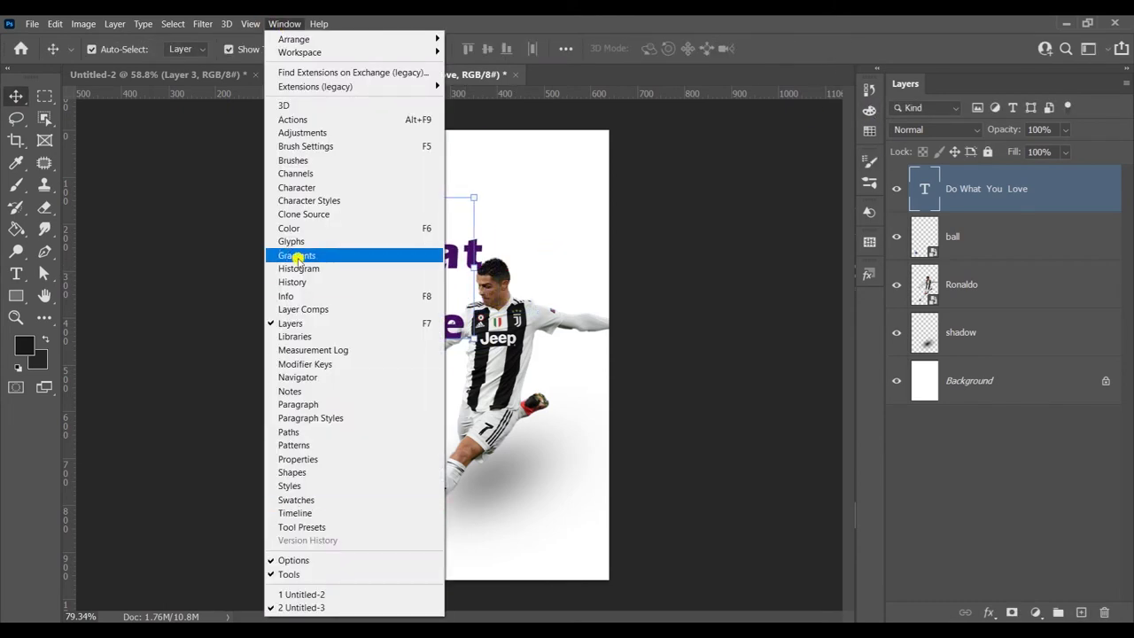
Show the Character panel and set the heading colour to near-black
{"action": "left_click", "coordinate": [296, 187]}
{"action": "left_click", "coordinate": [1060, 186]}
{"action": "left_click_drag", "start_coordinate": [566, 221], "coordinate": [915, 77]}
{"action": "left_click", "coordinate": [925, 57]}
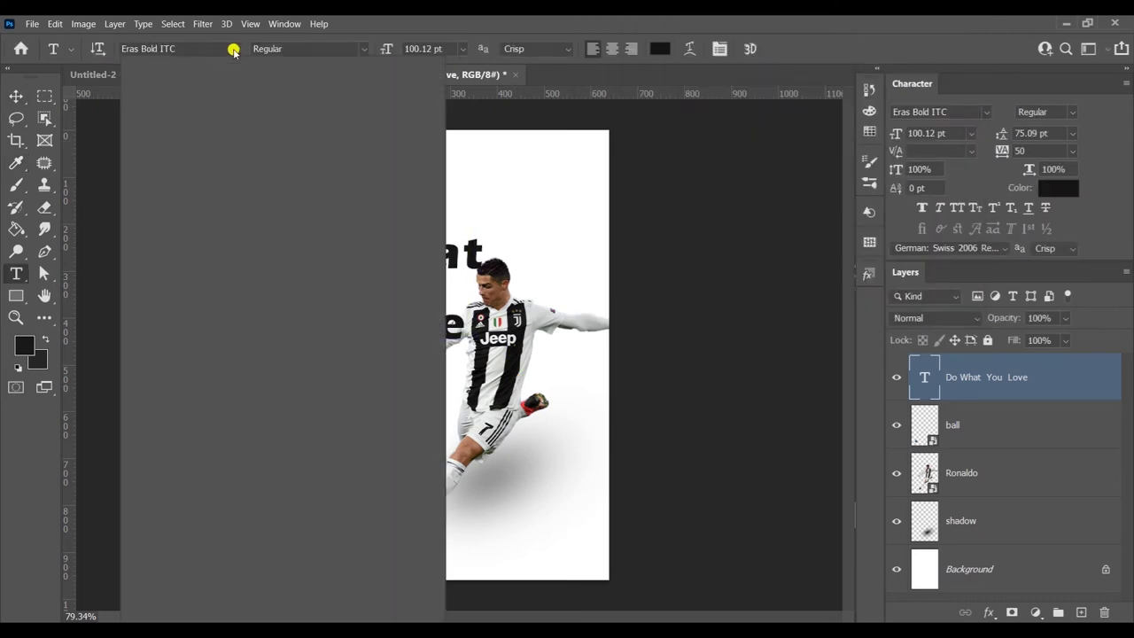
Change the heading font to Gobold
{"action": "left_click", "coordinate": [233, 50]}
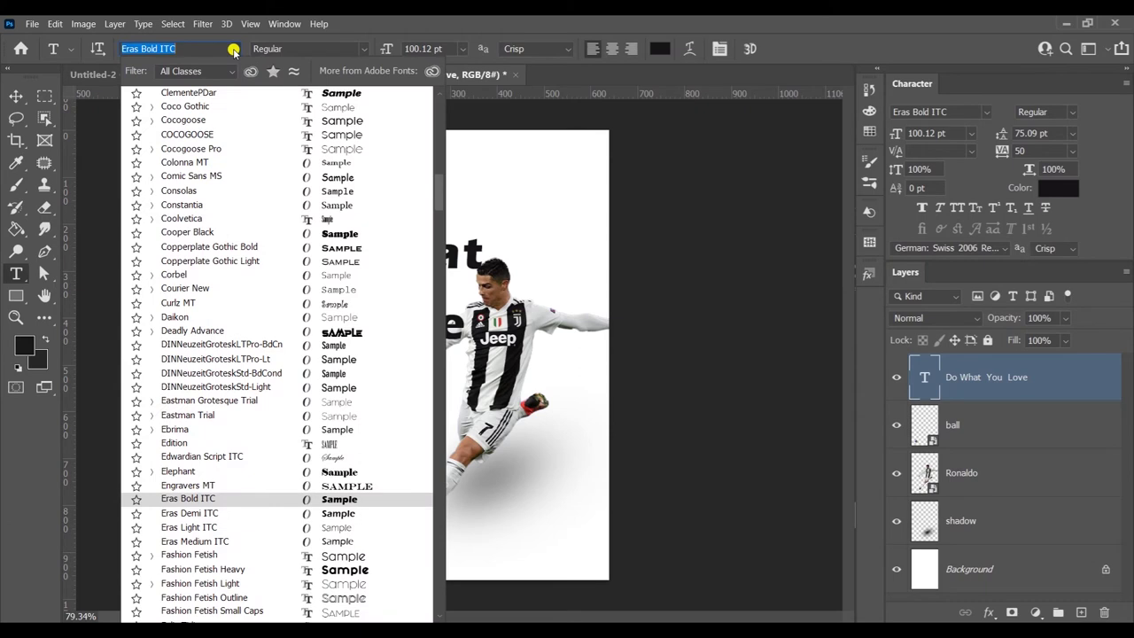
{"action": "key", "text": "Down"}
{"action": "scroll", "coordinate": [299, 332], "scroll_direction": "down", "scroll_amount": 4}
{"action": "scroll", "coordinate": [298, 332], "scroll_direction": "down", "scroll_amount": 5}
{"action": "scroll", "coordinate": [299, 335], "scroll_direction": "down", "scroll_amount": 1}
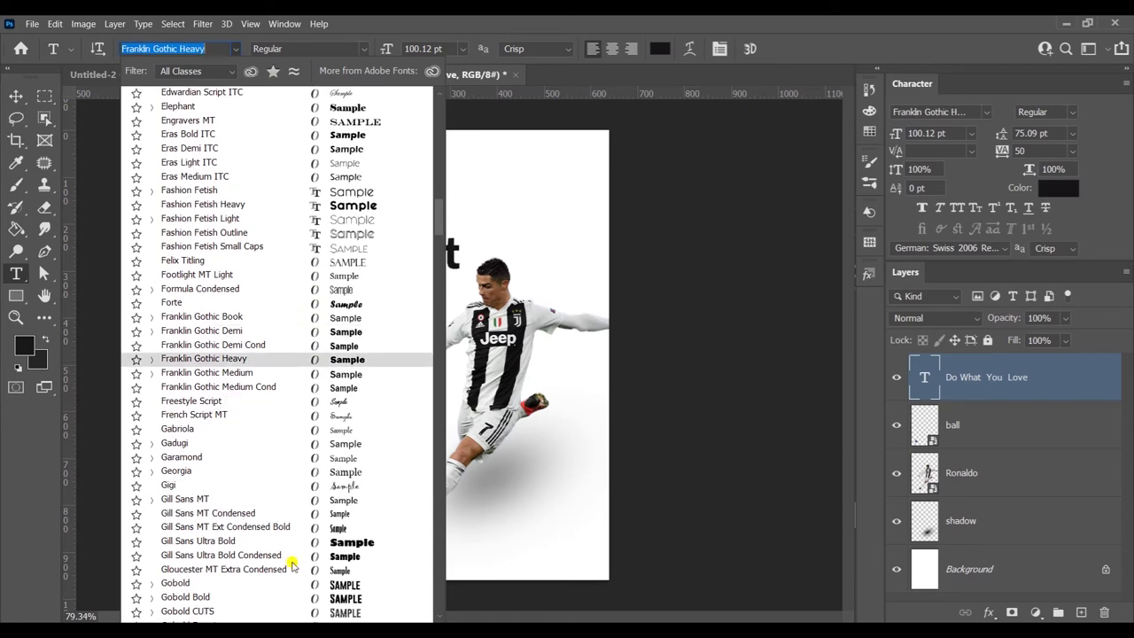
{"action": "scroll", "coordinate": [286, 557], "scroll_direction": "down", "scroll_amount": 1}
{"action": "left_click", "coordinate": [177, 565]}
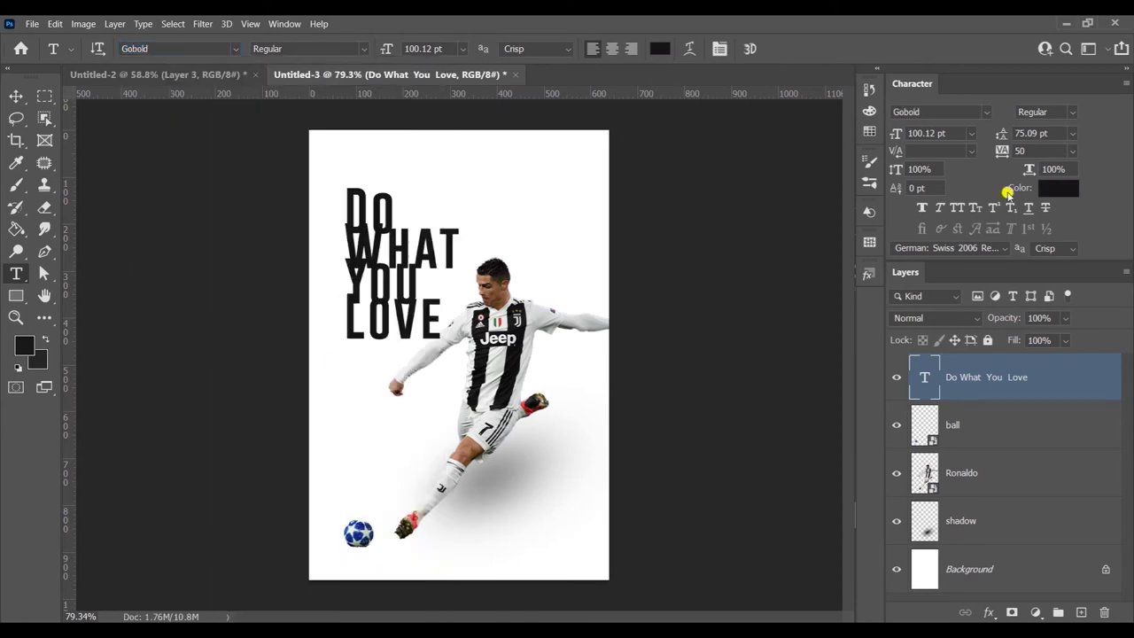
Set the heading's leading to Auto and tracking to 0
{"action": "left_click", "coordinate": [1070, 124]}
{"action": "left_click", "coordinate": [1048, 147]}
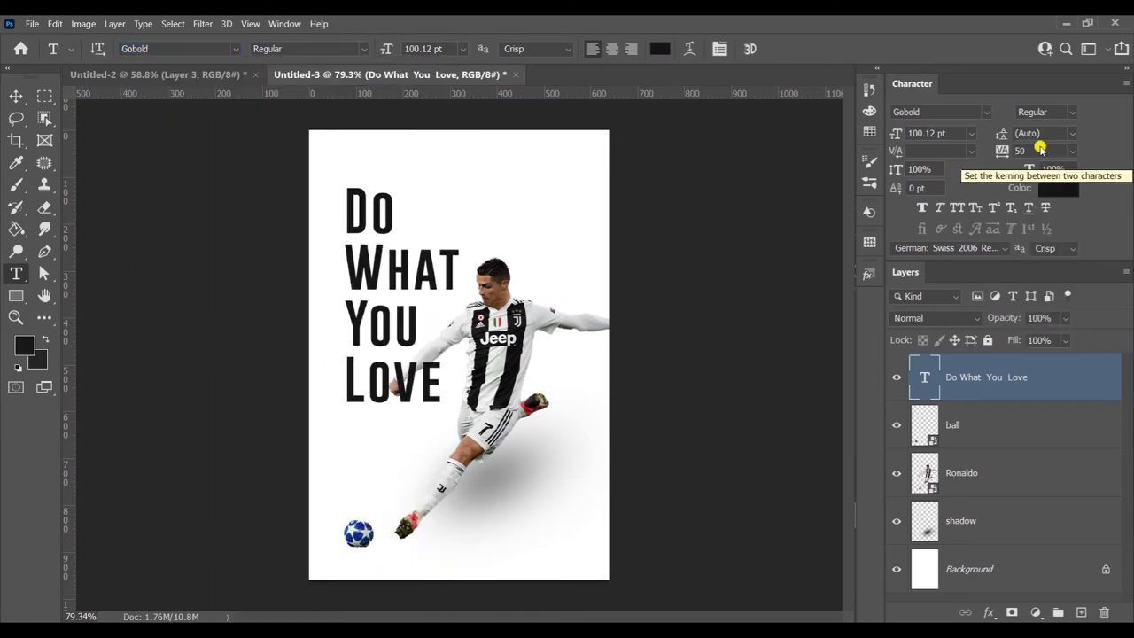
{"action": "left_click", "coordinate": [1072, 151]}
{"action": "left_click", "coordinate": [1032, 248]}
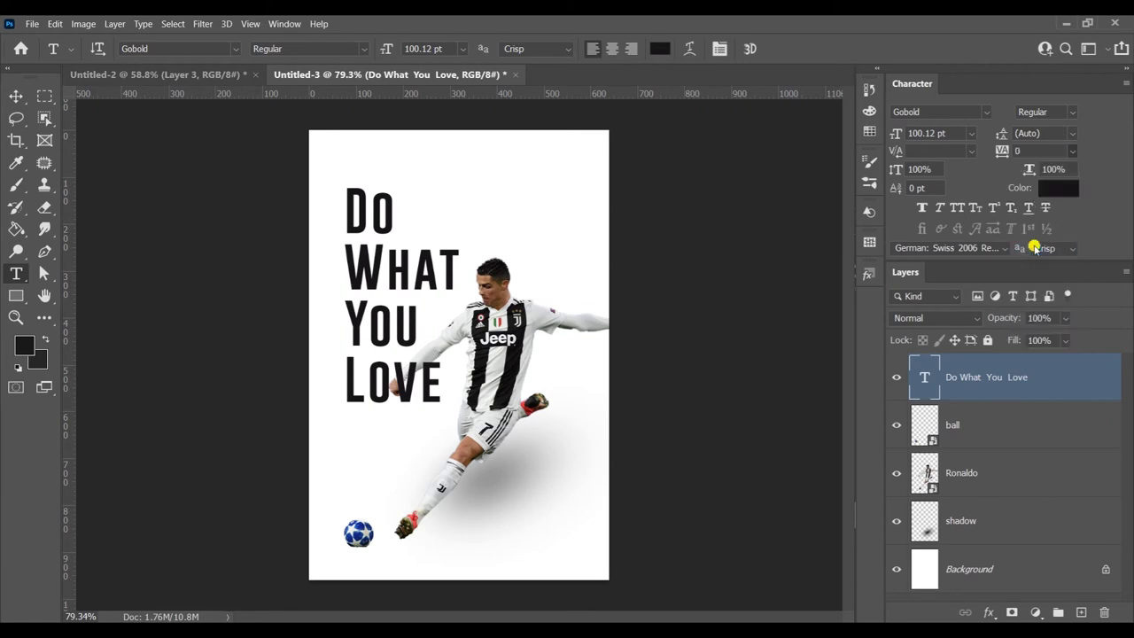
{"action": "left_click", "coordinate": [15, 98]}
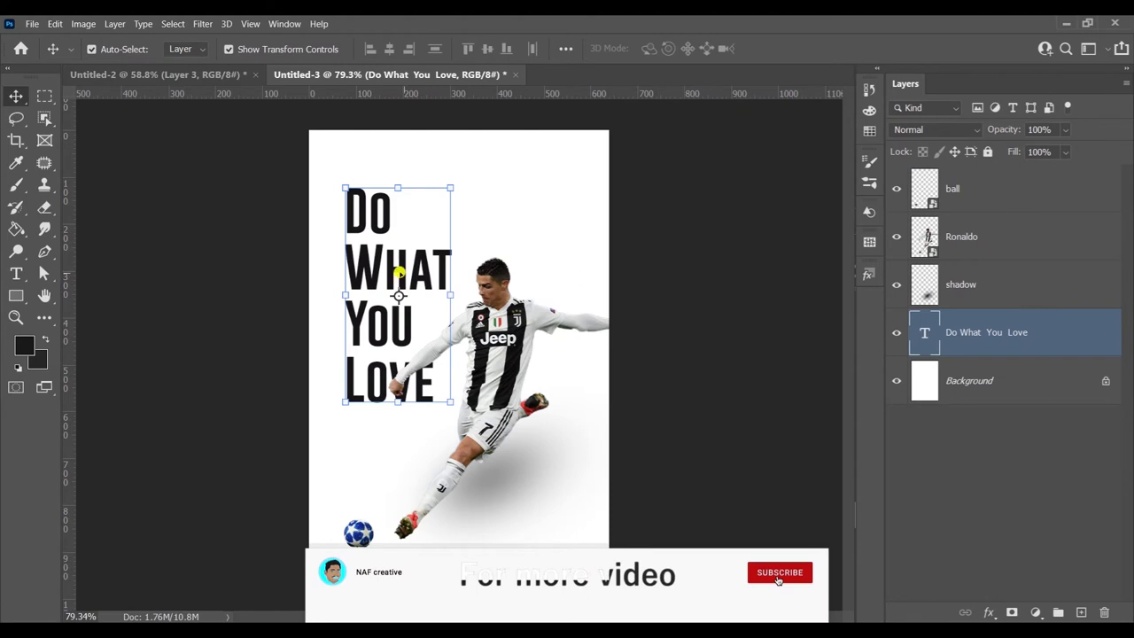
Nudge the heading, then add a Gradient Fill layer above Background using the Reds Red_03 preset
{"action": "left_click_drag", "start_coordinate": [428, 277], "coordinate": [442, 274]}
{"action": "left_click", "coordinate": [923, 380]}
{"action": "left_click", "coordinate": [1034, 612]}
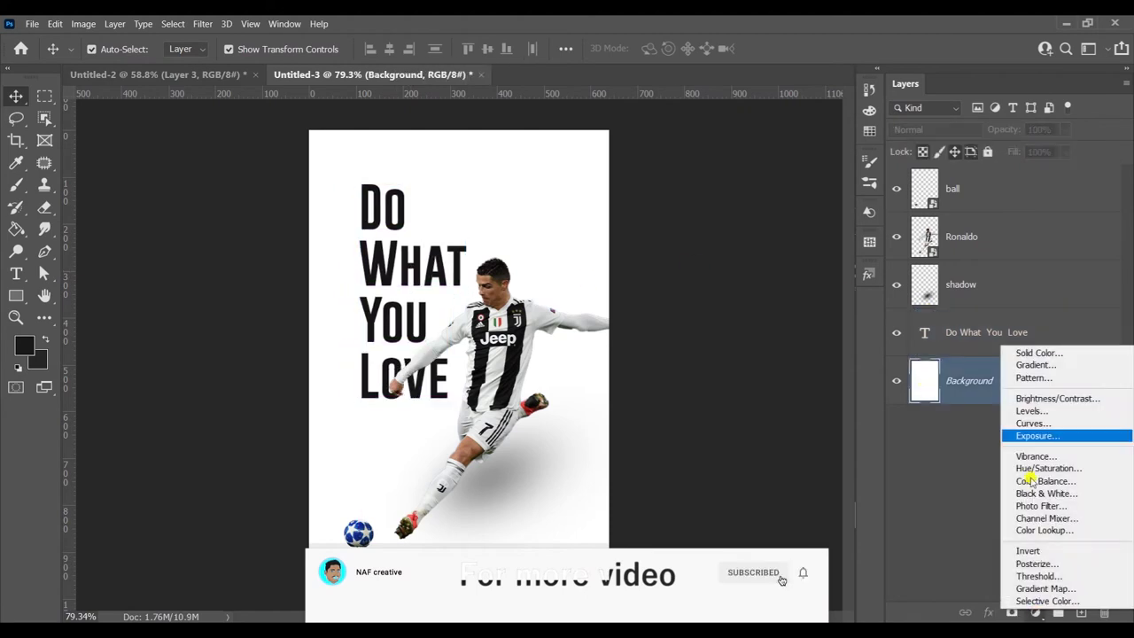
{"action": "left_click", "coordinate": [1035, 364]}
{"action": "left_click", "coordinate": [722, 170]}
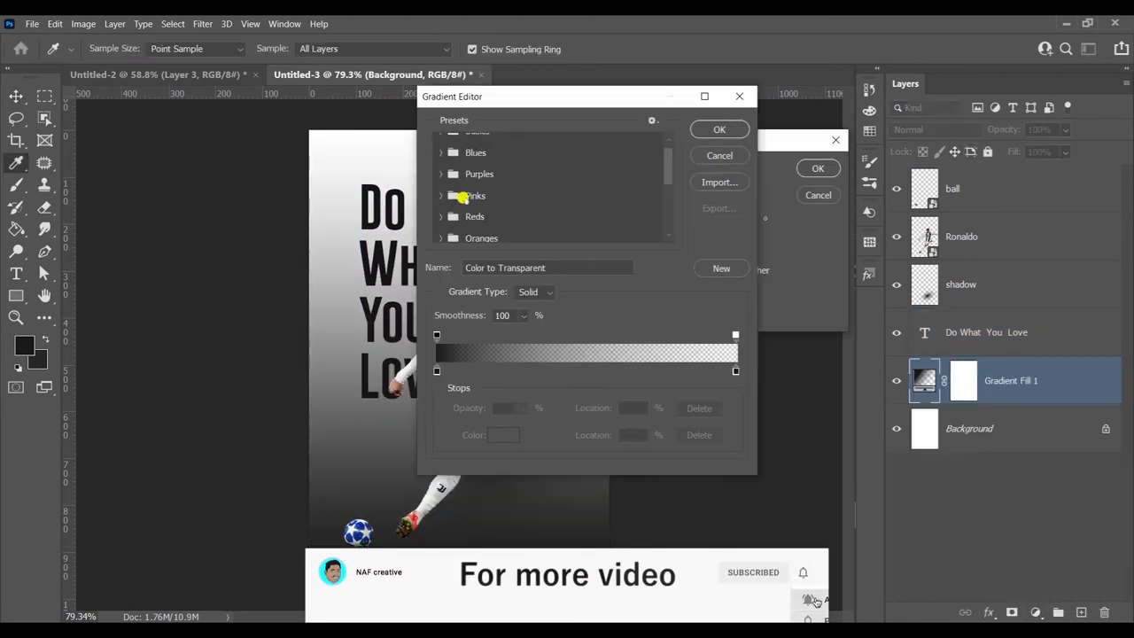
{"action": "left_click", "coordinate": [478, 196]}
{"action": "scroll", "coordinate": [449, 192], "scroll_direction": "down", "scroll_amount": 1}
{"action": "left_click", "coordinate": [441, 192]}
{"action": "left_click", "coordinate": [508, 226]}
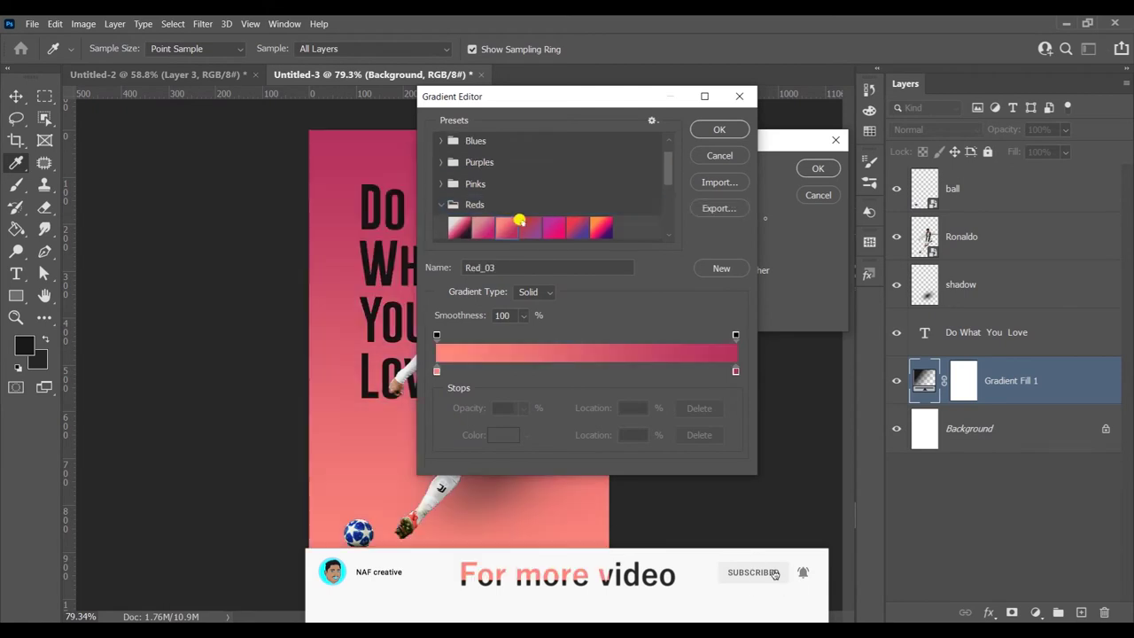
{"action": "left_click", "coordinate": [709, 131]}
Change the gradient's right stop to pink d1364c and apply the gradient fill
{"action": "left_click", "coordinate": [704, 168]}
{"action": "double_click", "coordinate": [735, 371]}
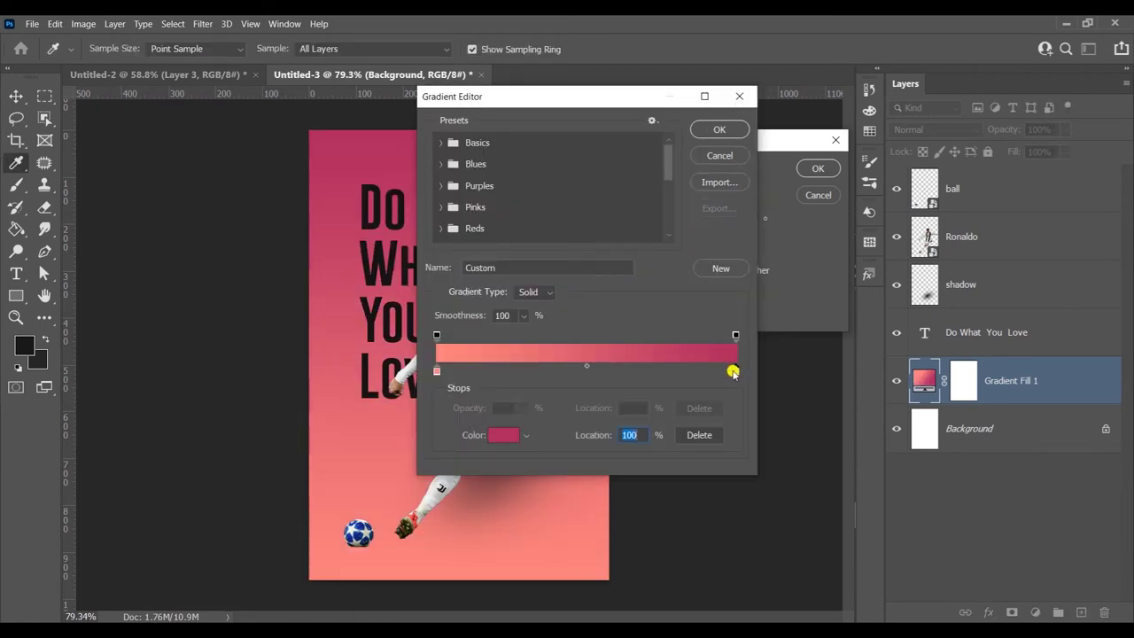
{"action": "left_click", "coordinate": [791, 118]}
{"action": "left_click_drag", "start_coordinate": [791, 118], "coordinate": [797, 77]}
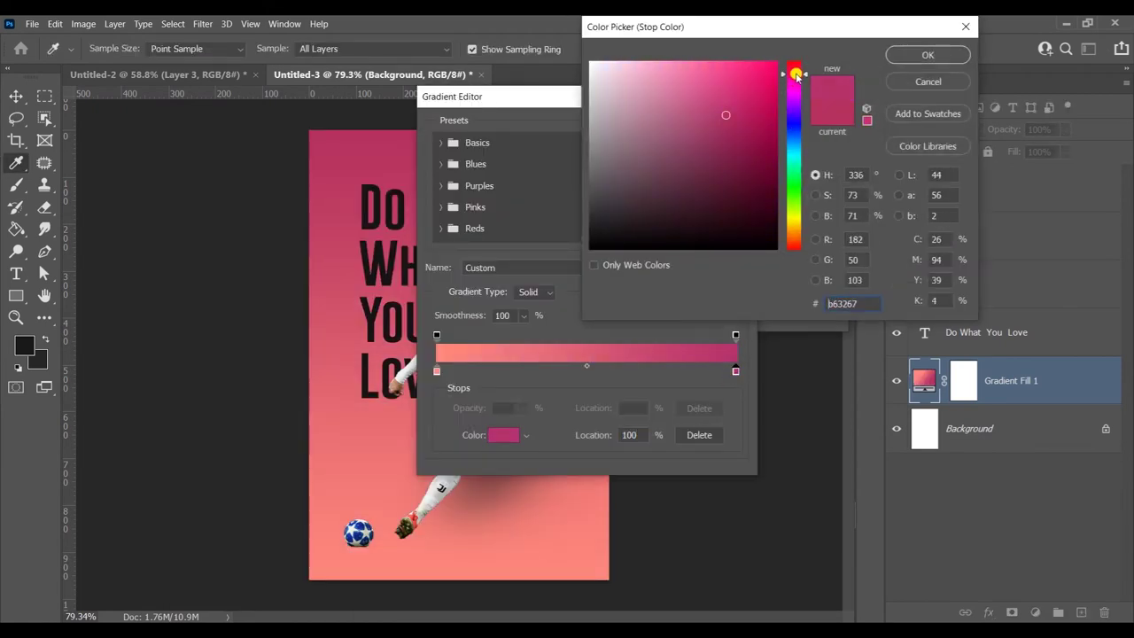
{"action": "left_click", "coordinate": [726, 91]}
{"action": "left_click", "coordinate": [915, 54]}
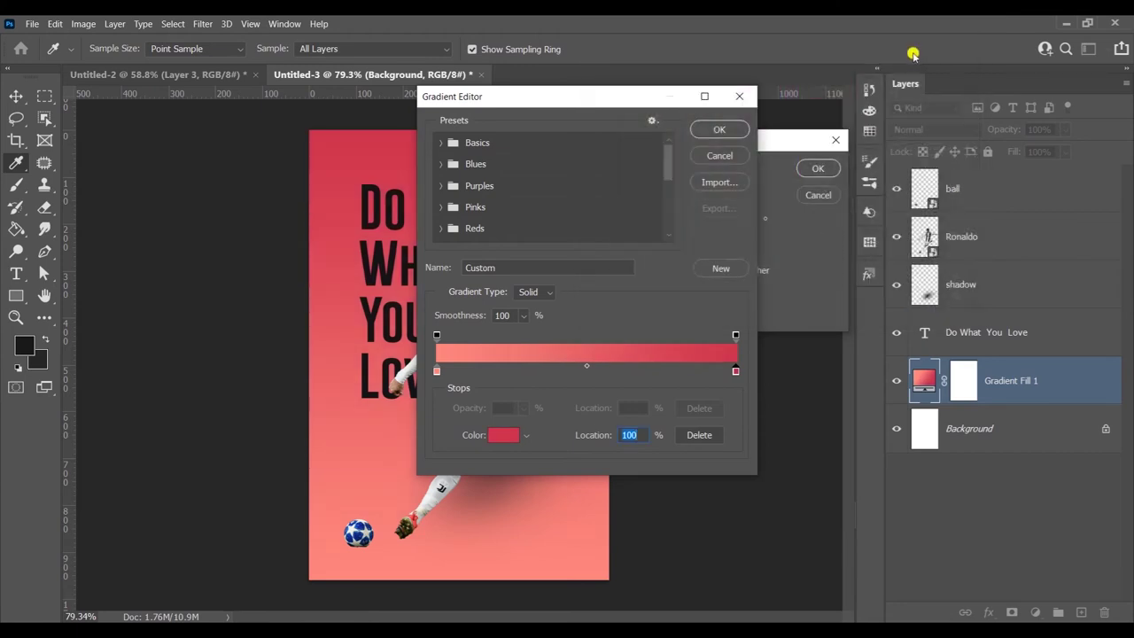
{"action": "left_click", "coordinate": [737, 133]}
{"action": "key", "text": "v"}
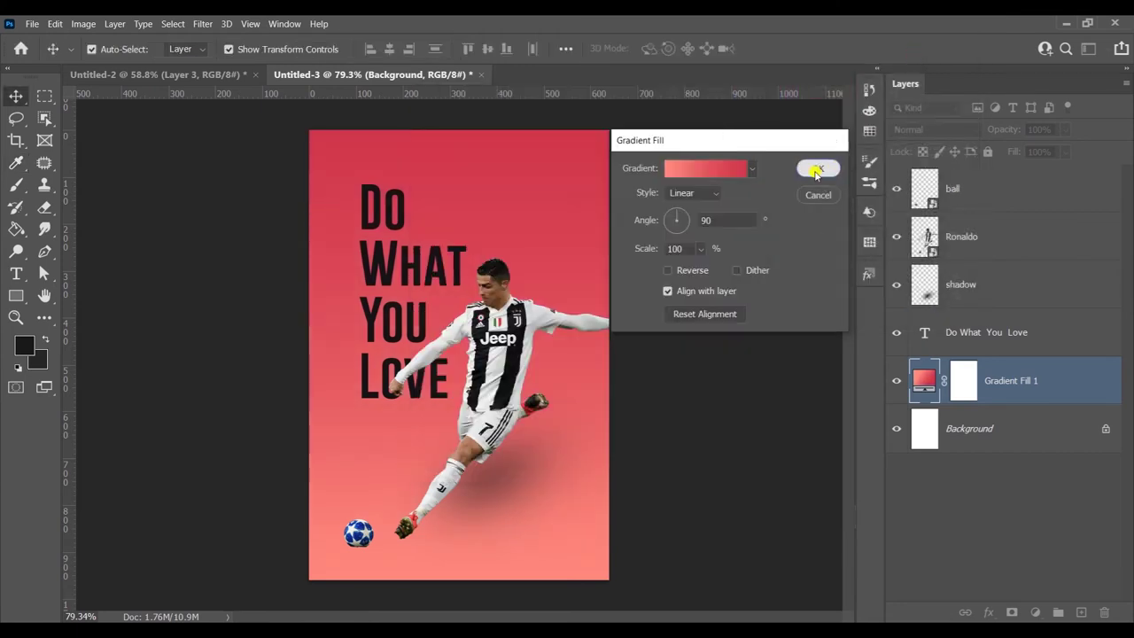
{"action": "left_click", "coordinate": [818, 168]}
{"action": "left_click", "coordinate": [541, 434]}
Add a Drop Shadow effect to the ball layer
{"action": "left_click", "coordinate": [952, 188]}
{"action": "left_click", "coordinate": [1034, 612]}
{"action": "left_click", "coordinate": [524, 569]}
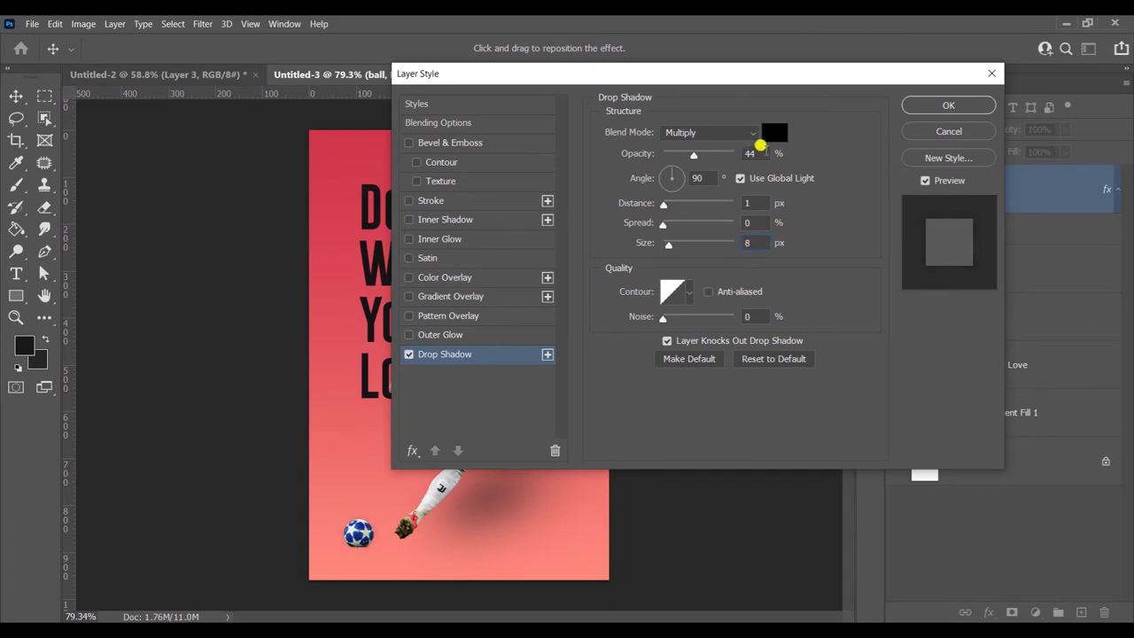
{"action": "key", "text": "Return"}
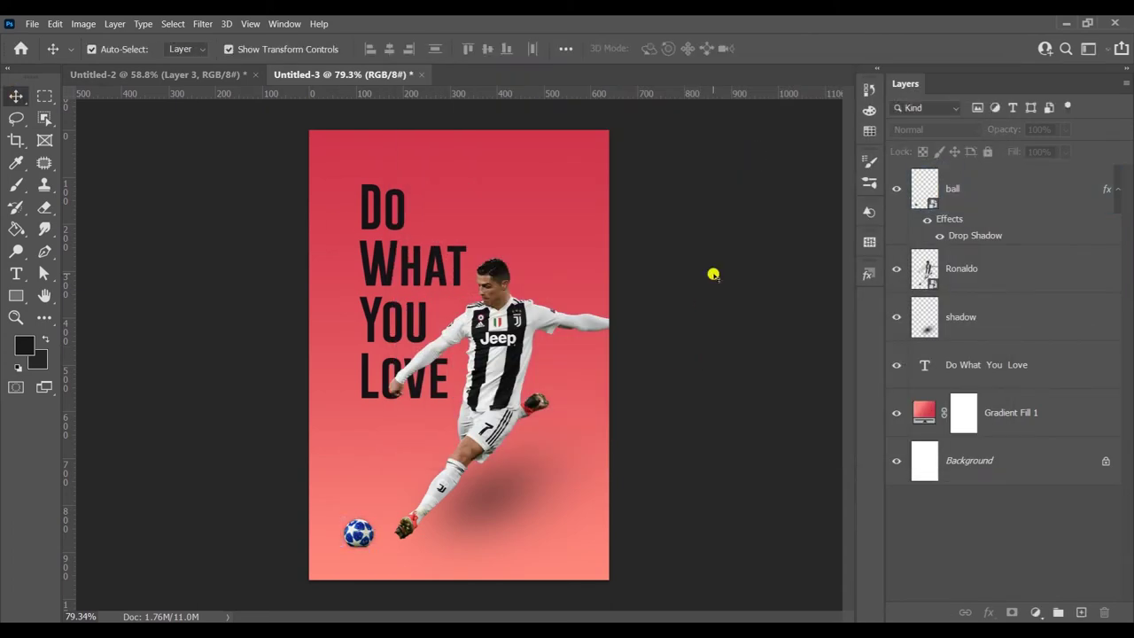
Apply a Color Lookup with filmstock_50.3dl to the Ronaldo layer
{"action": "left_click", "coordinate": [917, 261]}
{"action": "left_click", "coordinate": [83, 24]}
{"action": "mouse_move", "coordinate": [105, 59]}
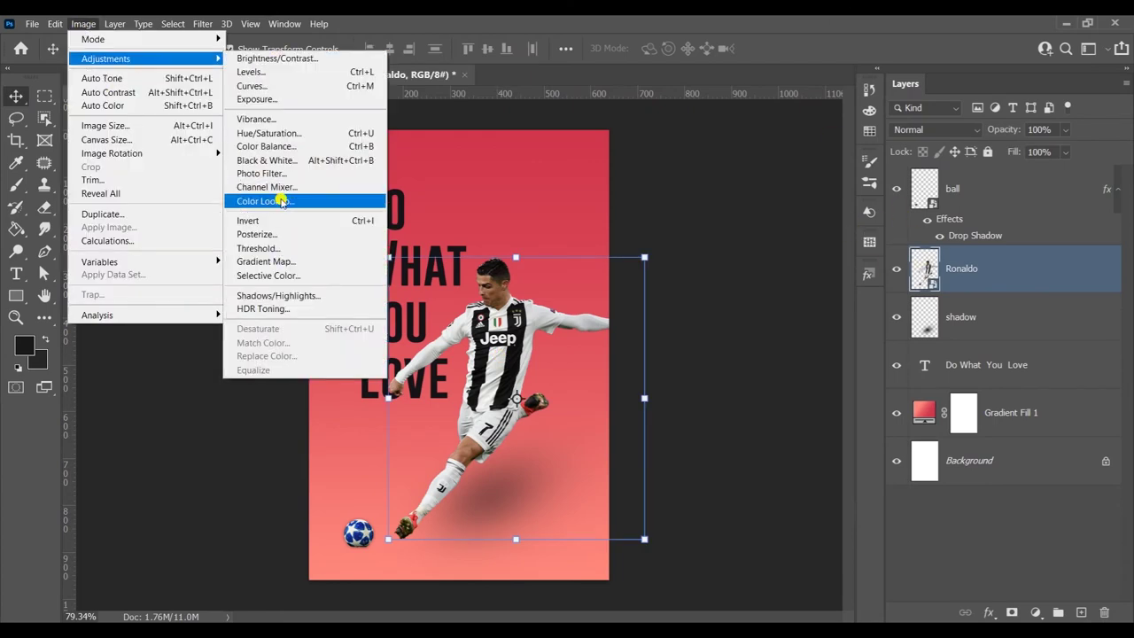
{"action": "left_click", "coordinate": [372, 201]}
{"action": "left_click_drag", "start_coordinate": [561, 133], "coordinate": [895, 56]}
{"action": "left_click", "coordinate": [898, 103]}
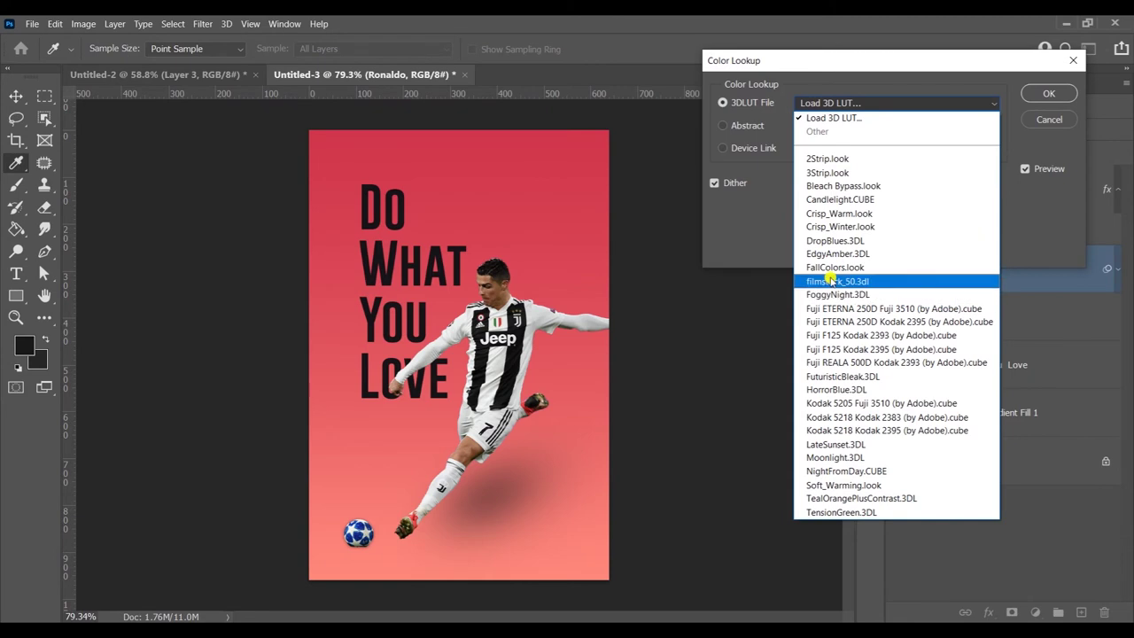
{"action": "left_click", "coordinate": [861, 281]}
{"action": "left_click", "coordinate": [1048, 94]}
{"action": "key", "text": "v"}
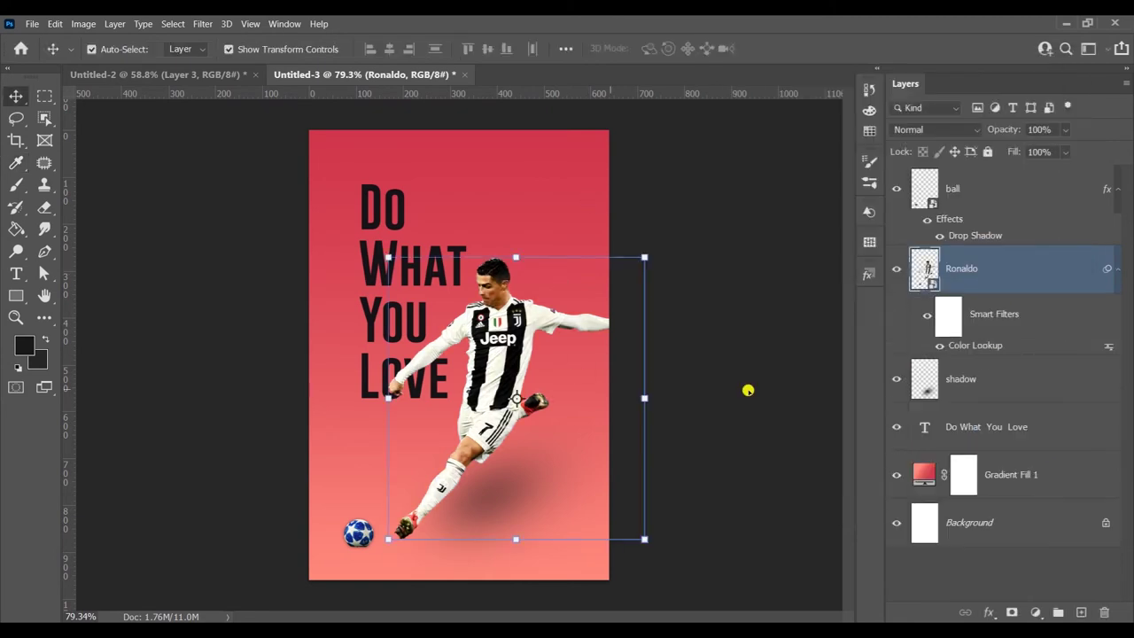
Select a narrow vertical strip over the player and add a new layer at the top
{"action": "key", "text": "m"}
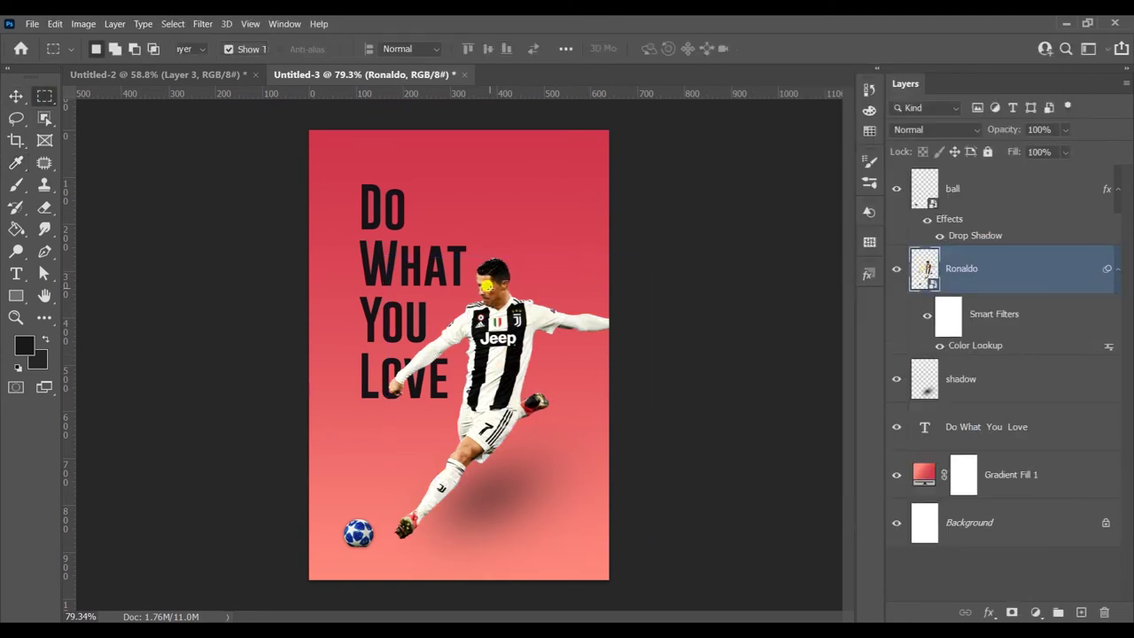
{"action": "mouse_move", "coordinate": [487, 258]}
{"action": "left_mouse_down"}
{"action": "mouse_move", "coordinate": [466, 481]}
{"action": "mouse_move", "coordinate": [476, 514]}
{"action": "left_mouse_up"}
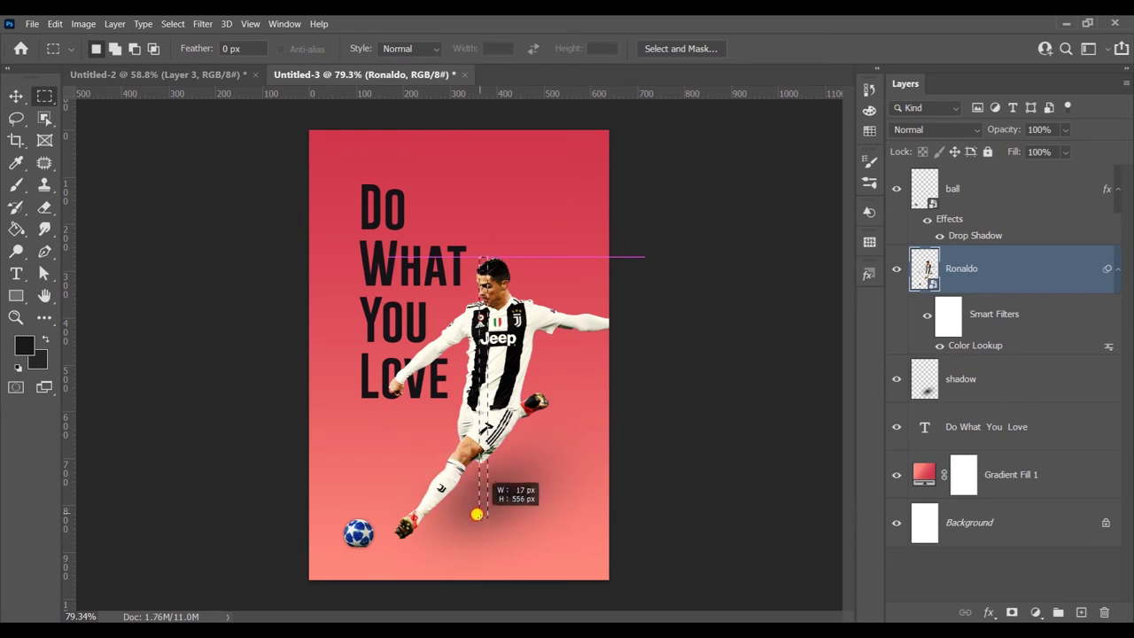
{"action": "left_click", "coordinate": [512, 382]}
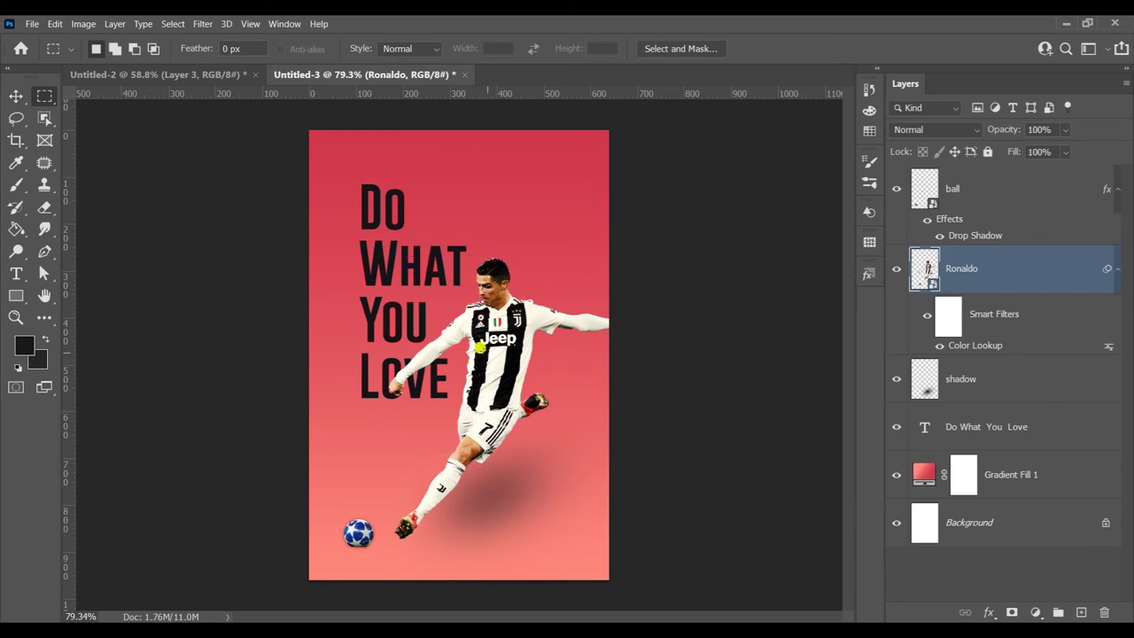
{"action": "left_click_drag", "start_coordinate": [486, 264], "coordinate": [489, 473]}
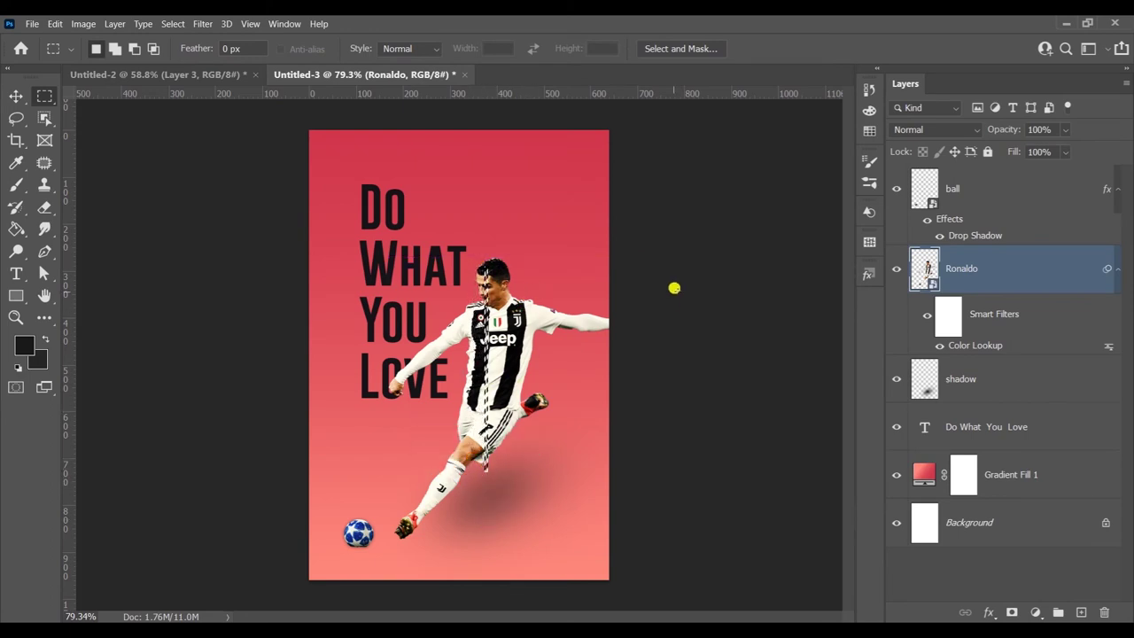
{"action": "key", "text": "ctrl+shift+alt+n"}
{"action": "left_click_drag", "start_coordinate": [918, 281], "coordinate": [919, 188]}
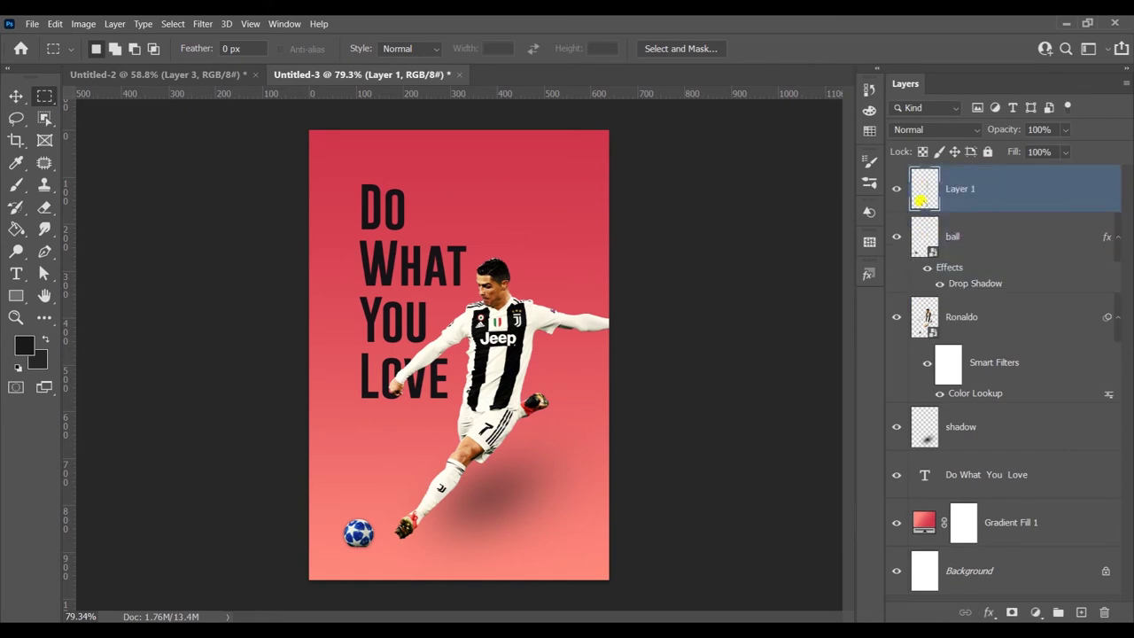
Stretch the strip into a wide band and drag a copy of it further down
{"action": "key", "text": "v"}
{"action": "left_click_drag", "start_coordinate": [489, 362], "coordinate": [653, 362]}
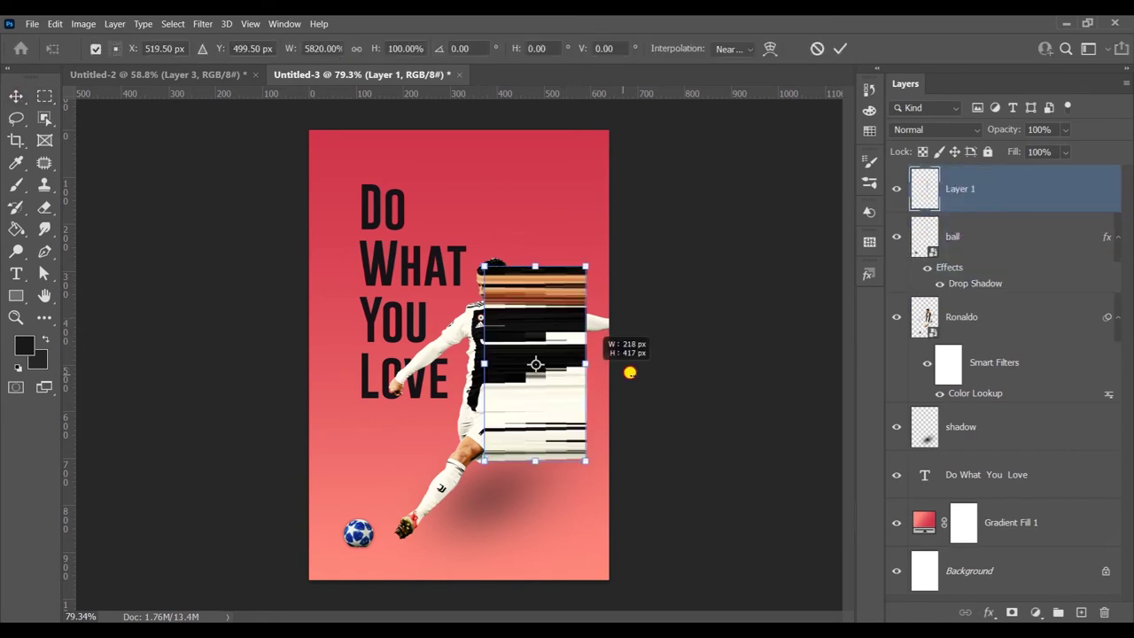
{"action": "left_click", "coordinate": [833, 48]}
{"action": "left_click_drag", "start_coordinate": [589, 326], "coordinate": [590, 503]}
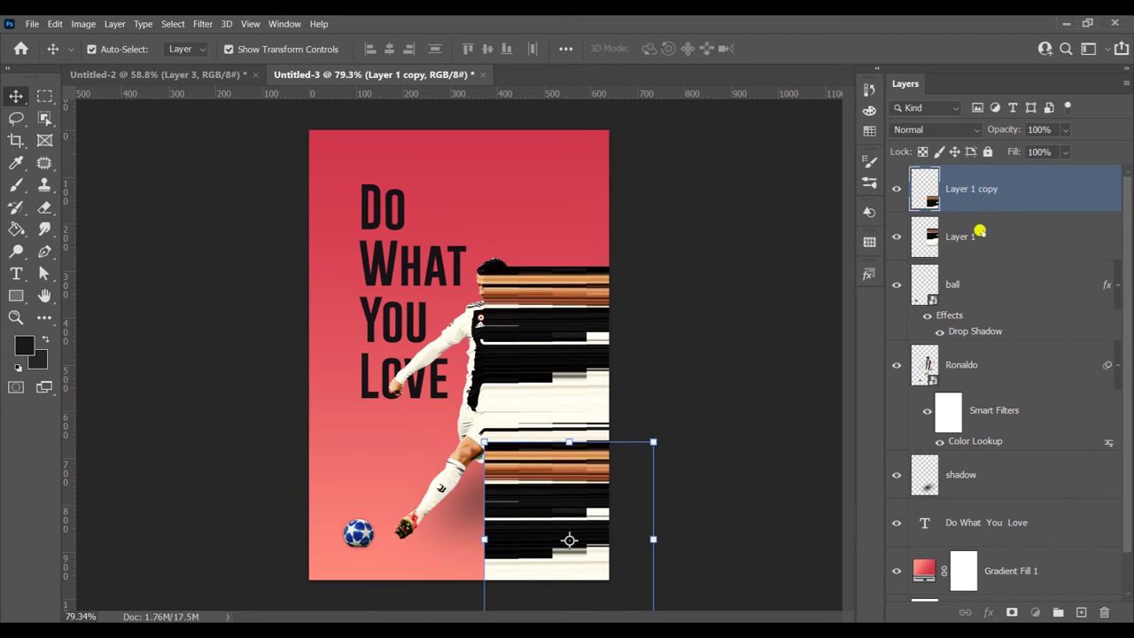
{"action": "right_click", "coordinate": [983, 228]}
{"action": "key", "text": "Escape"}
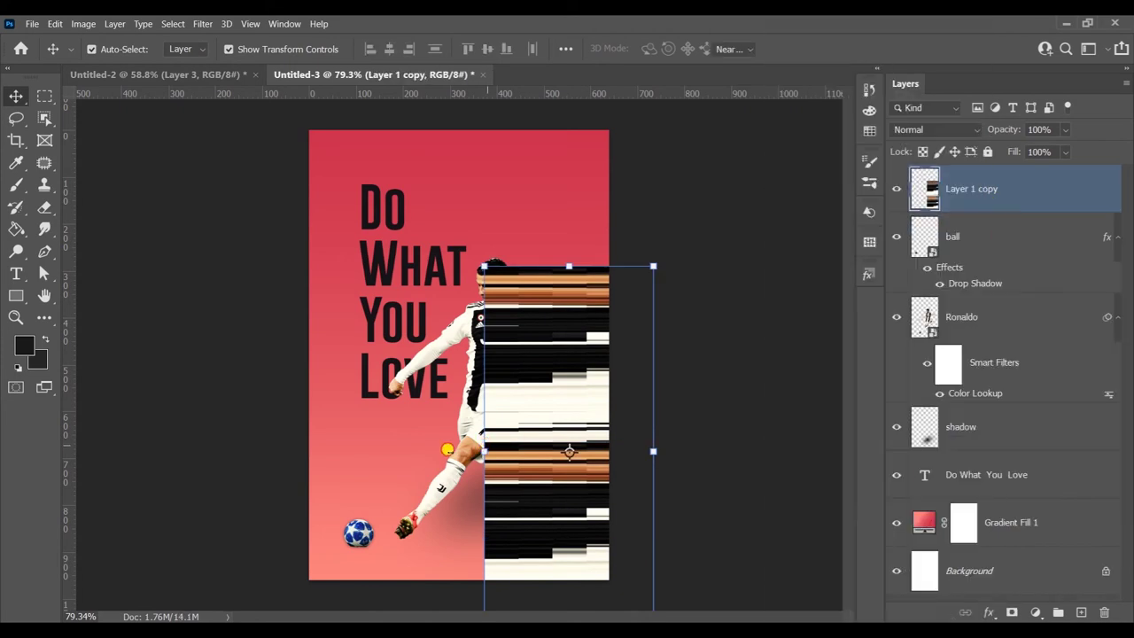
Free Transform the copied band wider to the left and move it up beside the player
{"action": "key", "text": "ctrl+t"}
{"action": "left_click_drag", "start_coordinate": [485, 452], "coordinate": [413, 447]}
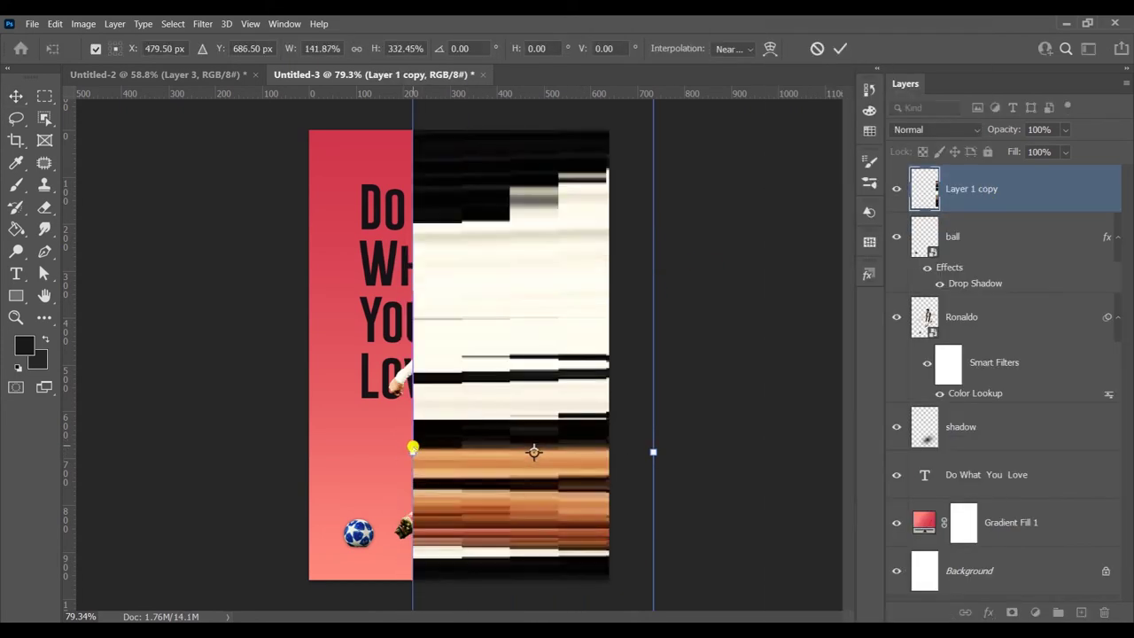
{"action": "left_click_drag", "start_coordinate": [413, 448], "coordinate": [367, 435]}
{"action": "key", "text": "Return"}
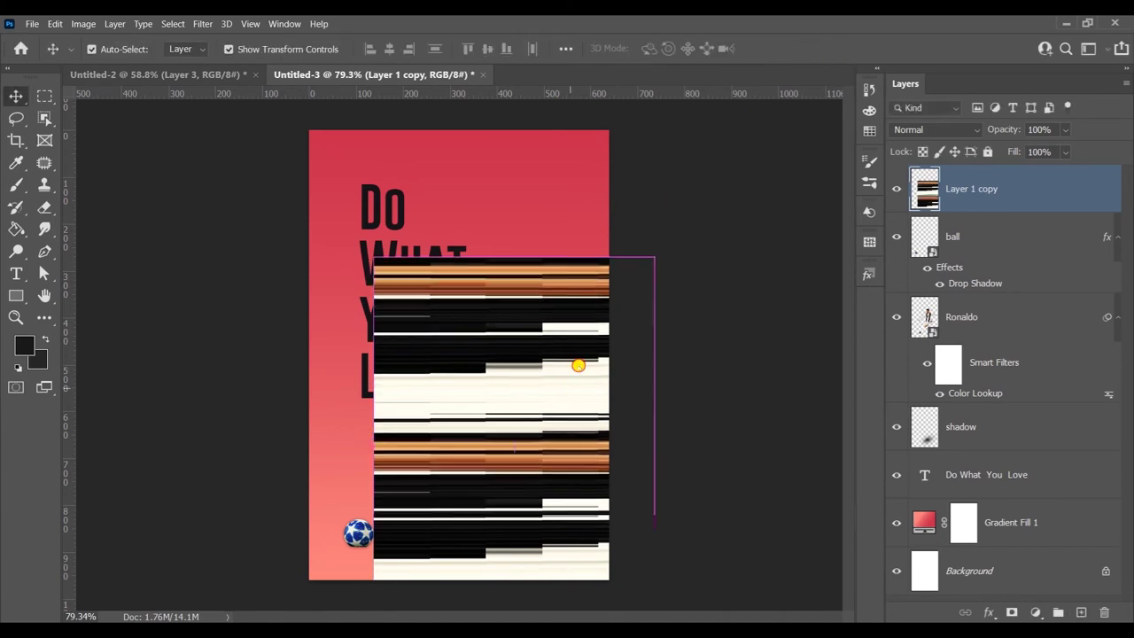
{"action": "left_click_drag", "start_coordinate": [577, 365], "coordinate": [603, 332]}
Place Layer 1 copy beneath the shadow layer and scale the band to 81.47%
{"action": "left_click_drag", "start_coordinate": [924, 188], "coordinate": [939, 450]}
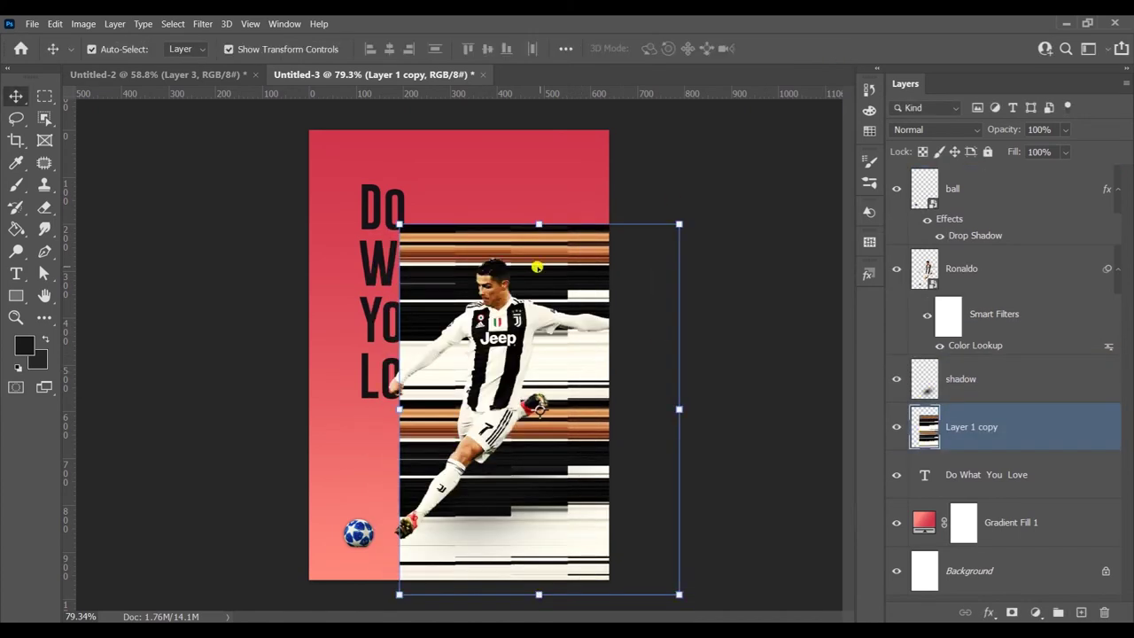
{"action": "left_click_drag", "start_coordinate": [538, 264], "coordinate": [534, 207]}
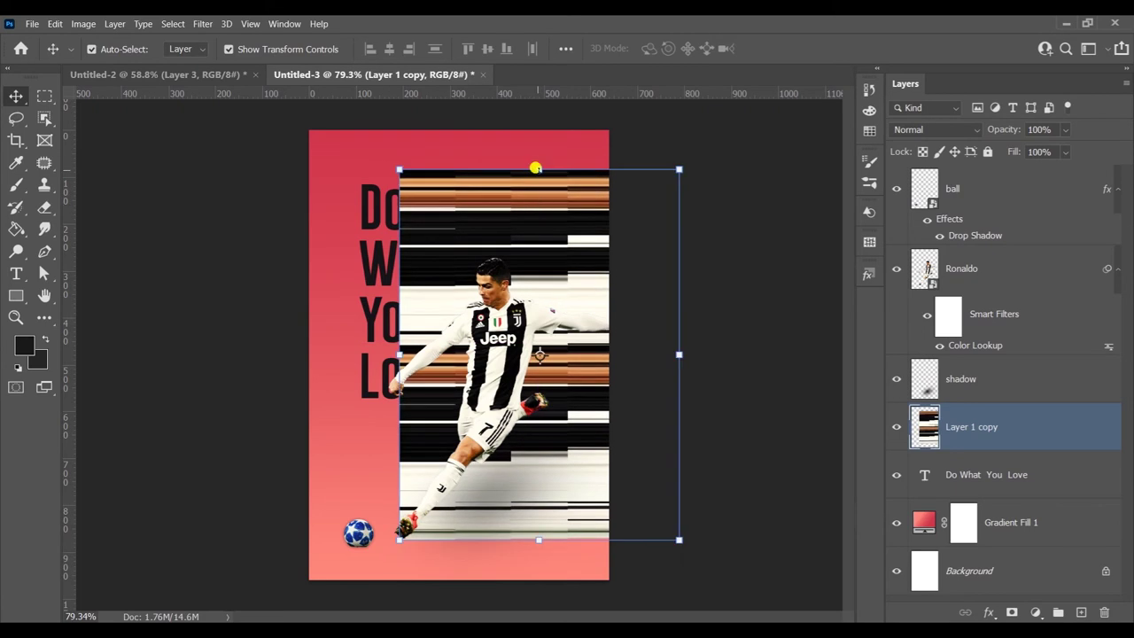
{"action": "left_click_drag", "start_coordinate": [678, 170], "coordinate": [630, 237]}
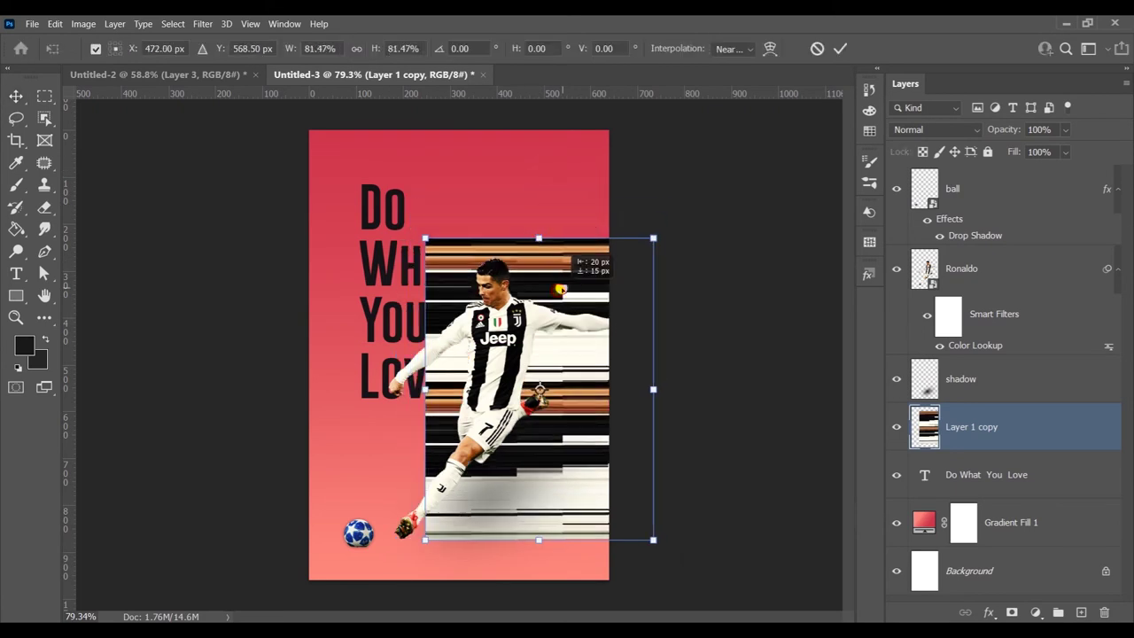
{"action": "left_click", "coordinate": [840, 49]}
{"action": "left_click", "coordinate": [202, 24]}
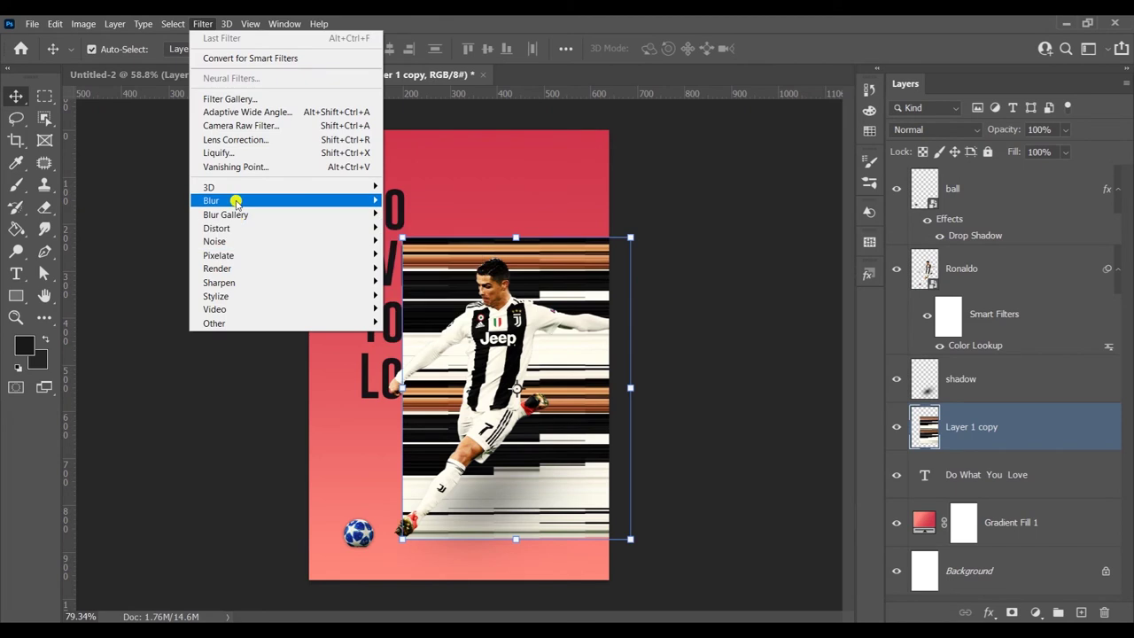
Apply Motion Blur to the streak band with a 71-pixel distance and an adjusted angle
{"action": "left_click", "coordinate": [419, 281]}
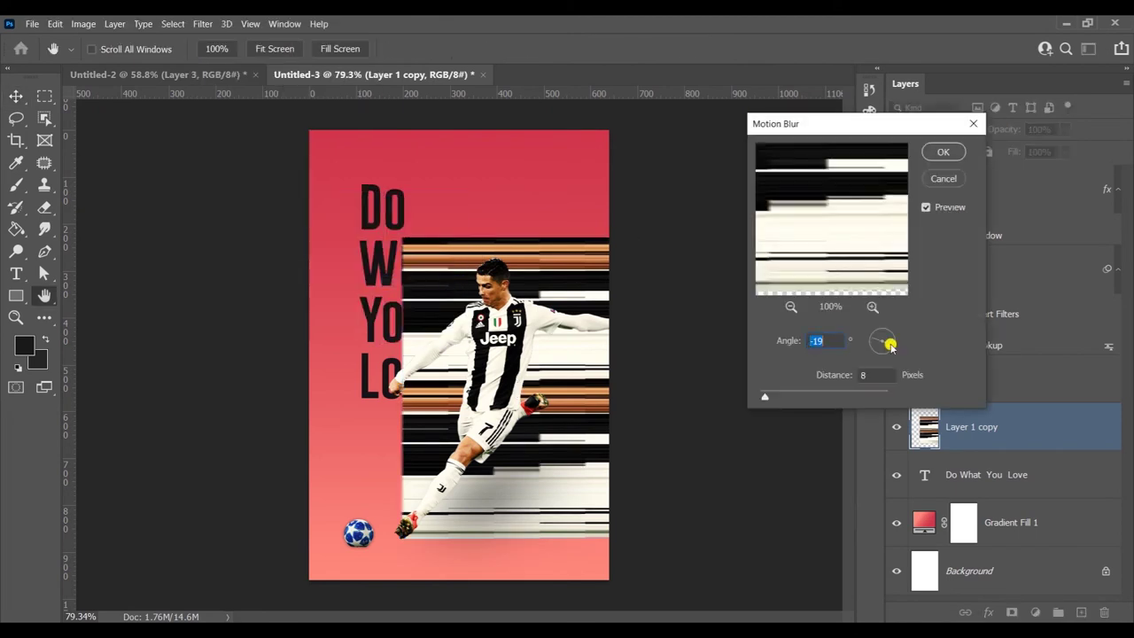
{"action": "left_click_drag", "start_coordinate": [776, 392], "coordinate": [798, 396]}
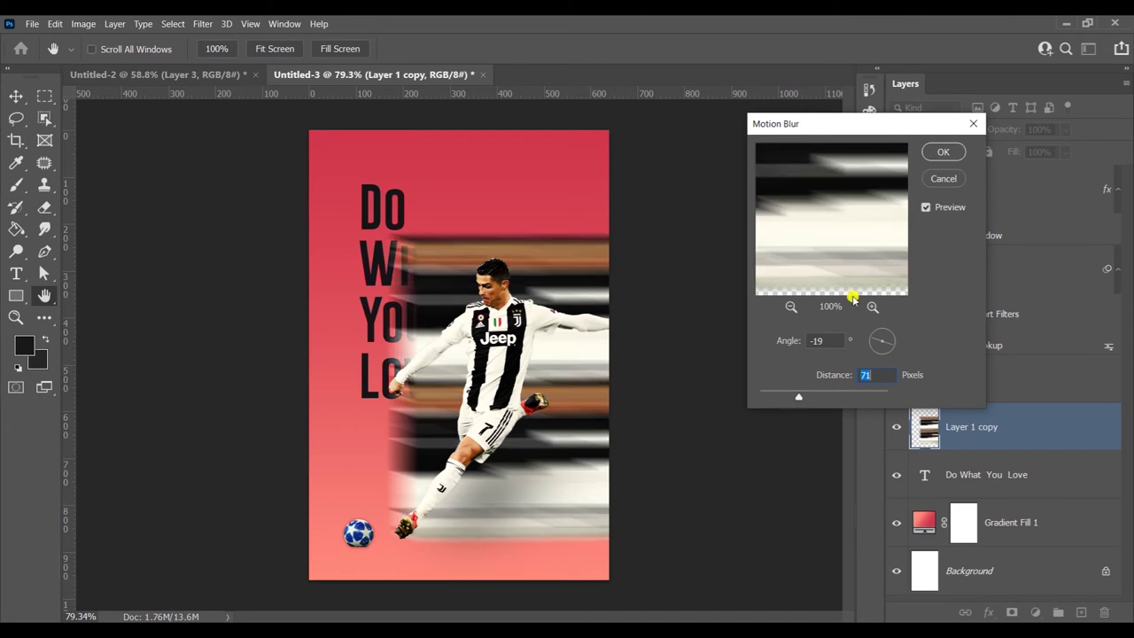
{"action": "left_click", "coordinate": [898, 328]}
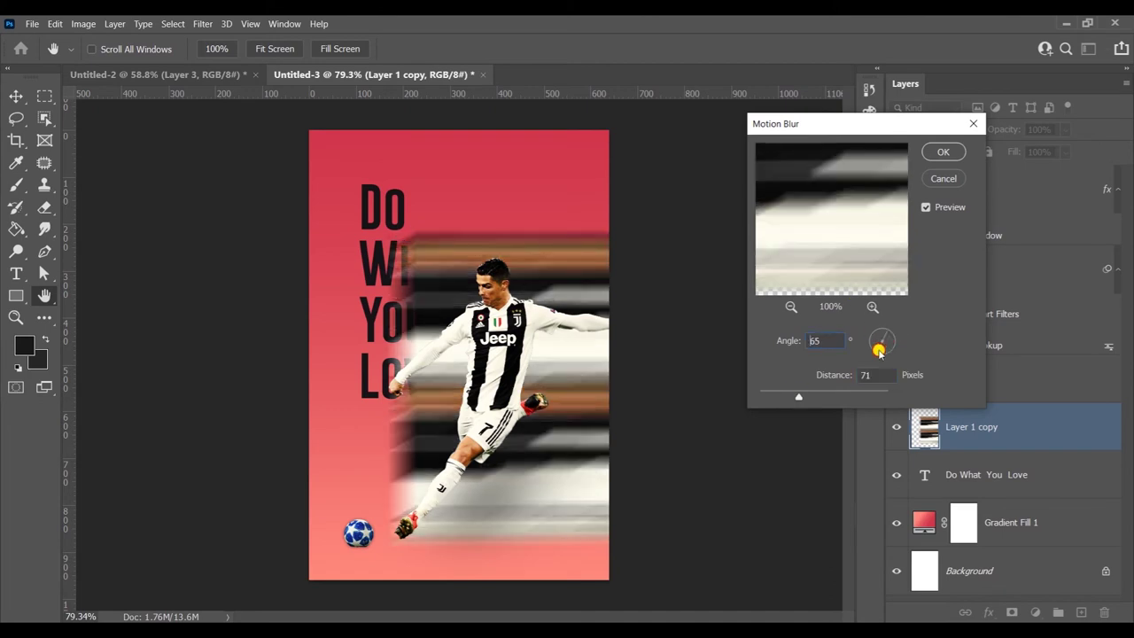
{"action": "left_click", "coordinate": [943, 151]}
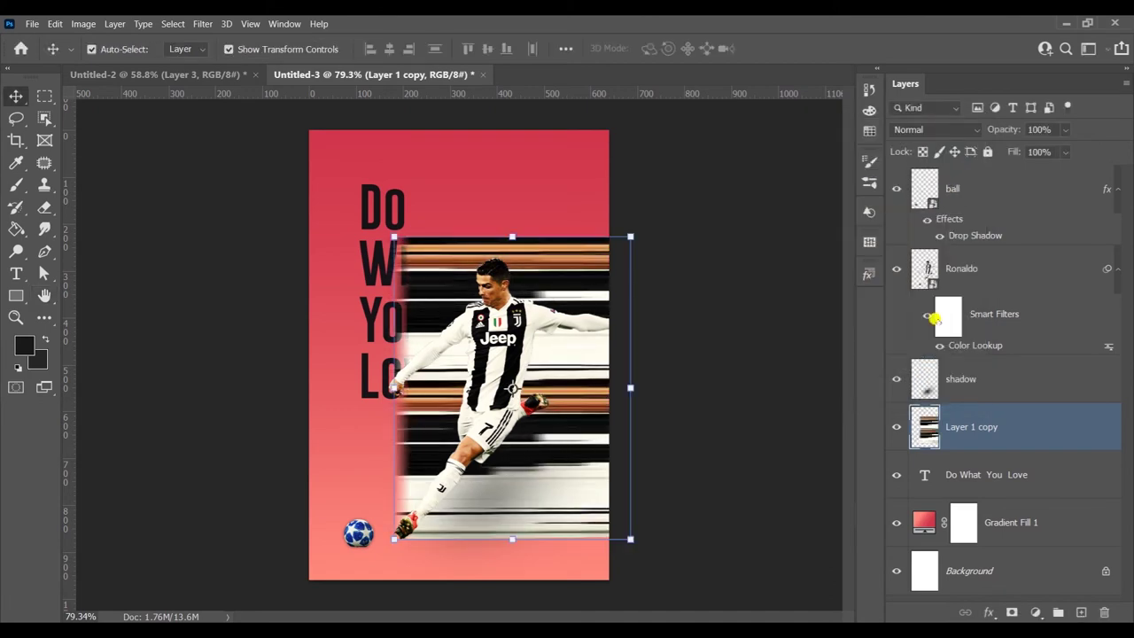
{"action": "left_click", "coordinate": [924, 270]}
Load the player's outline as a selection and add a layer mask to Layer 1 copy
{"action": "left_click", "coordinate": [924, 271], "text": "ctrl"}
{"action": "left_click", "coordinate": [924, 432]}
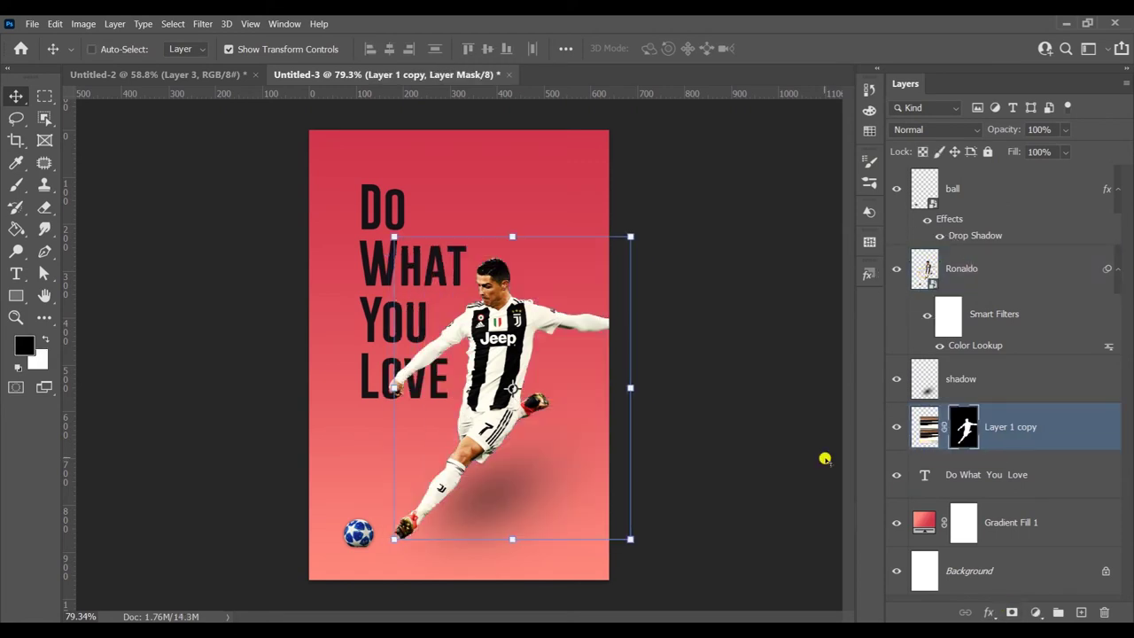
{"action": "left_click", "coordinate": [1011, 612]}
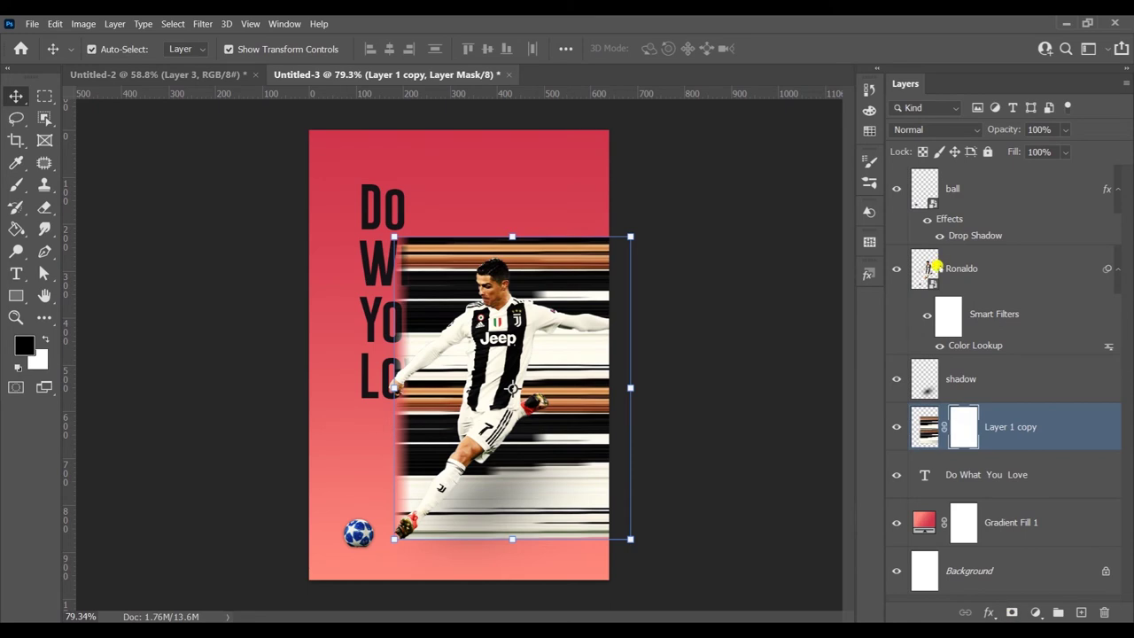
{"action": "left_click", "coordinate": [928, 269]}
{"action": "left_click", "coordinate": [950, 429]}
Set up a black brush for painting on the mask
{"action": "key", "text": "b"}
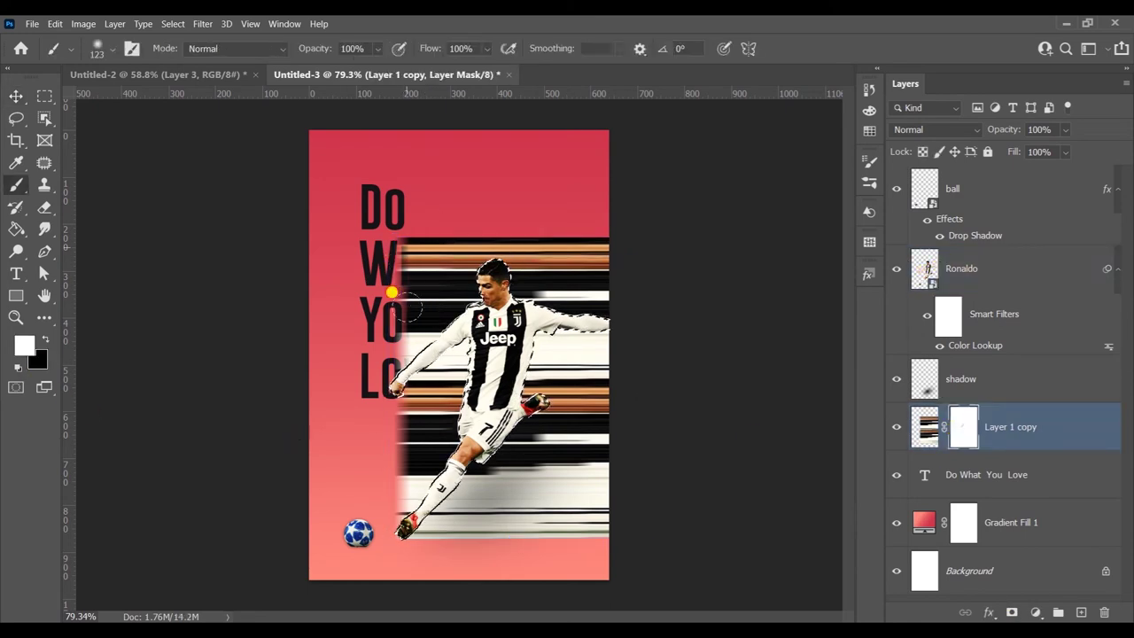
{"action": "left_click", "coordinate": [98, 47]}
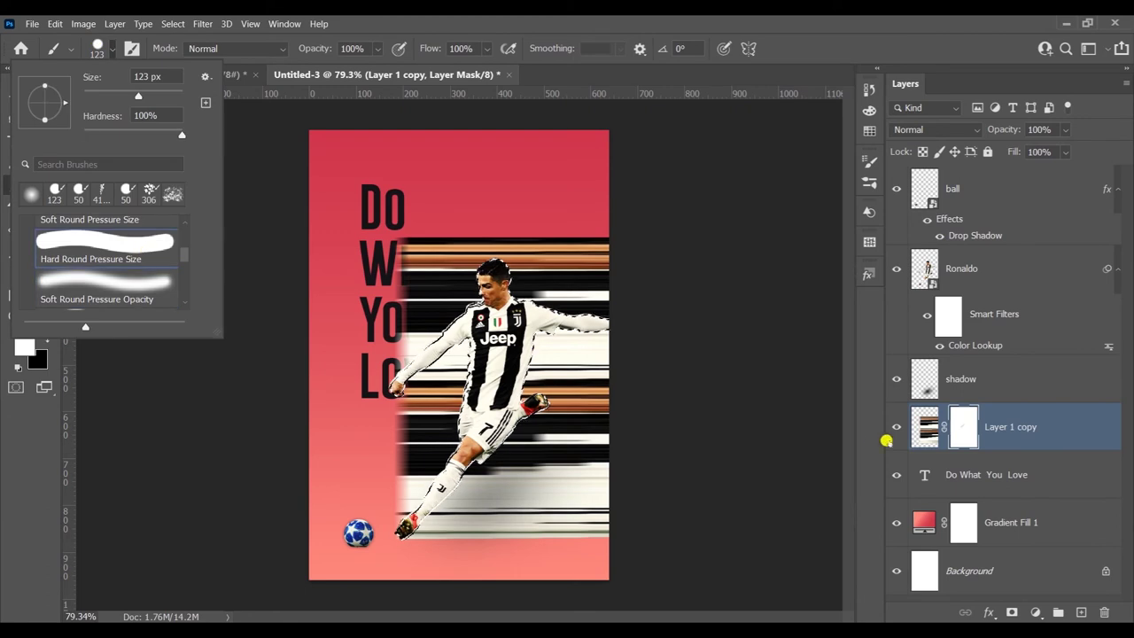
{"action": "left_click", "coordinate": [398, 300]}
{"action": "key", "text": "ctrl+z"}
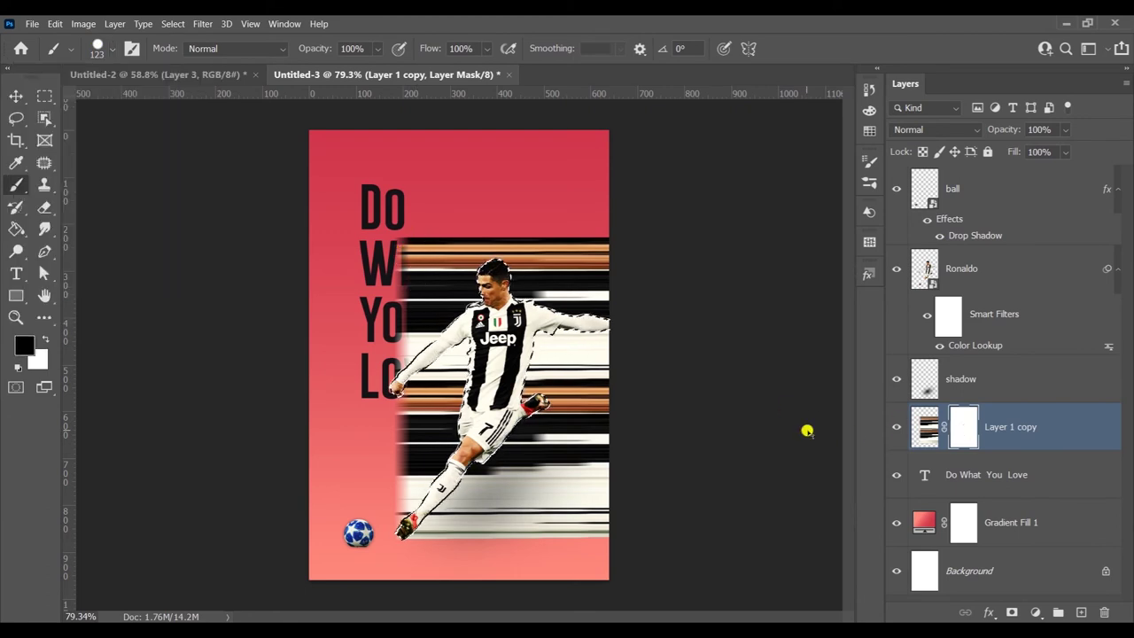
Paint the mask along a diagonal edge to hide the streaks covering the headline words
{"action": "left_click_drag", "start_coordinate": [426, 332], "coordinate": [412, 256]}
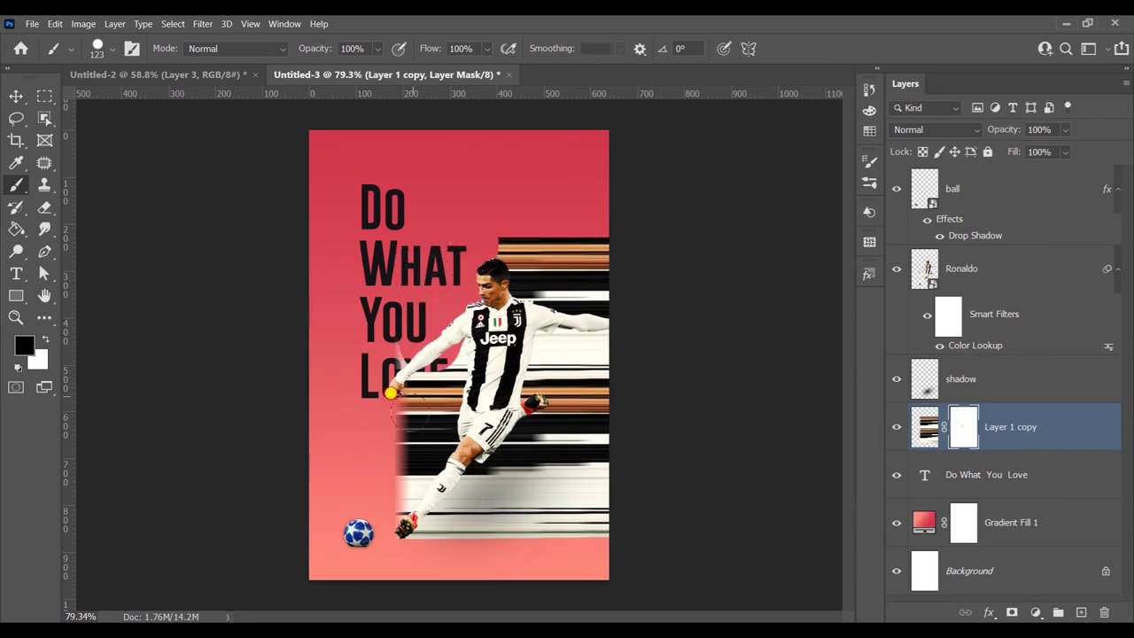
{"action": "left_click_drag", "start_coordinate": [390, 392], "coordinate": [396, 474]}
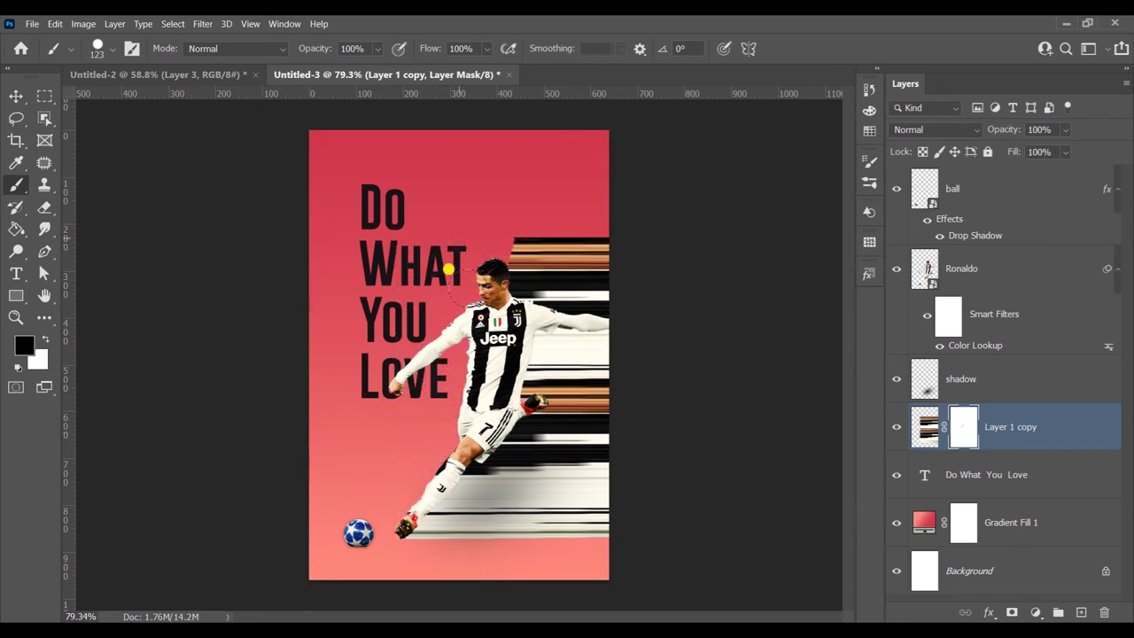
{"action": "key", "text": "ctrl+z"}
{"action": "key", "text": "ctrl+z"}
{"action": "mouse_move", "coordinate": [444, 207]}
{"action": "left_mouse_down"}
{"action": "mouse_move", "coordinate": [401, 519]}
{"action": "mouse_move", "coordinate": [389, 278]}
{"action": "left_mouse_up"}
{"action": "scroll", "coordinate": [434, 316], "scroll_direction": "up", "scroll_amount": 5}
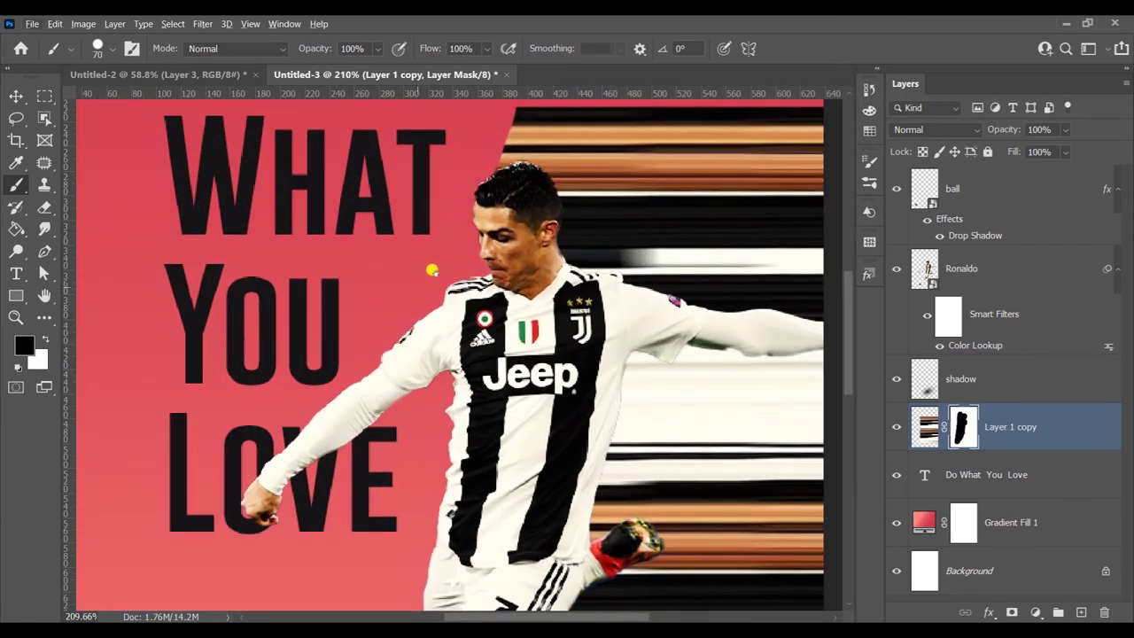
{"action": "scroll", "coordinate": [430, 266], "scroll_direction": "up", "scroll_amount": 2}
{"action": "scroll", "coordinate": [361, 171], "scroll_direction": "up", "scroll_amount": 1}
{"action": "scroll", "coordinate": [392, 375], "scroll_direction": "down", "scroll_amount": 2}
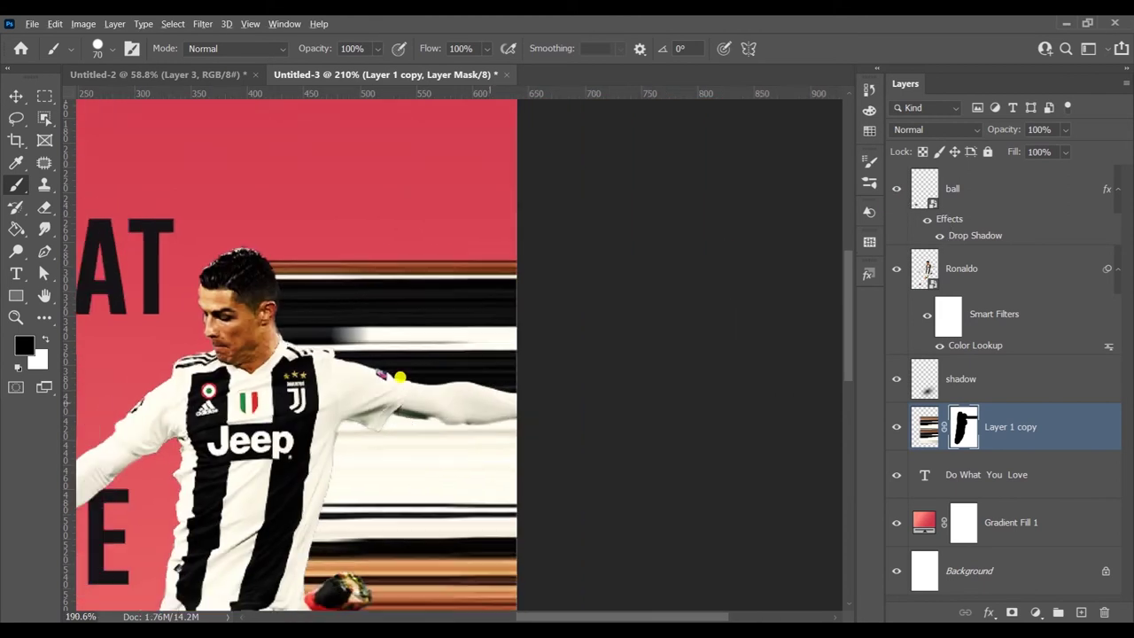
{"action": "scroll", "coordinate": [575, 393], "scroll_direction": "down", "scroll_amount": 2}
{"action": "scroll", "coordinate": [443, 354], "scroll_direction": "down", "scroll_amount": 2}
Lower the streak layer's opacity to 60%
{"action": "key", "text": "v"}
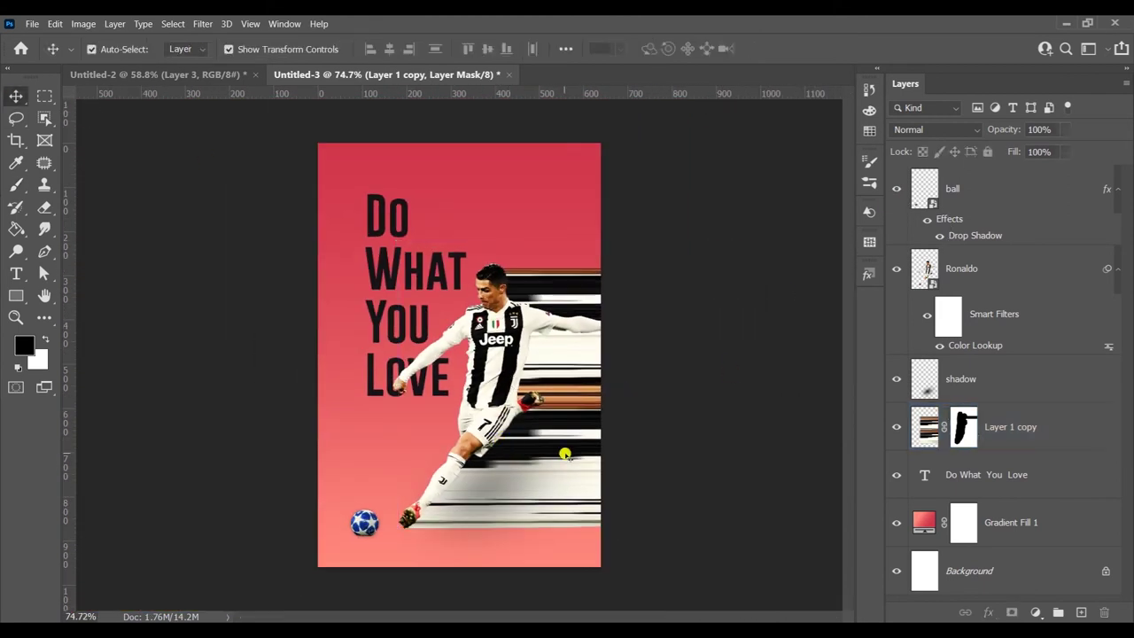
{"action": "left_click", "coordinate": [961, 378]}
{"action": "left_click", "coordinate": [962, 433]}
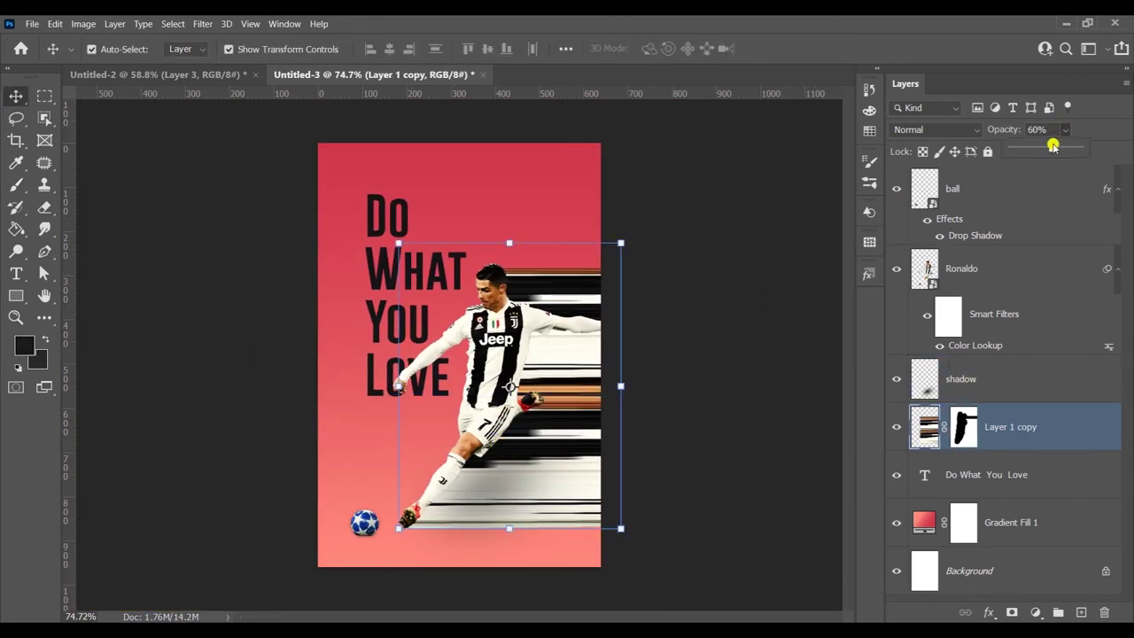
{"action": "left_click_drag", "start_coordinate": [1052, 146], "coordinate": [1040, 146]}
Move the DO WHAT YOU LOVE text layer to the top and group it with the layers below into Group 1
{"action": "scroll", "coordinate": [664, 419], "scroll_direction": "down", "scroll_amount": 1}
{"action": "left_click", "coordinate": [664, 419]}
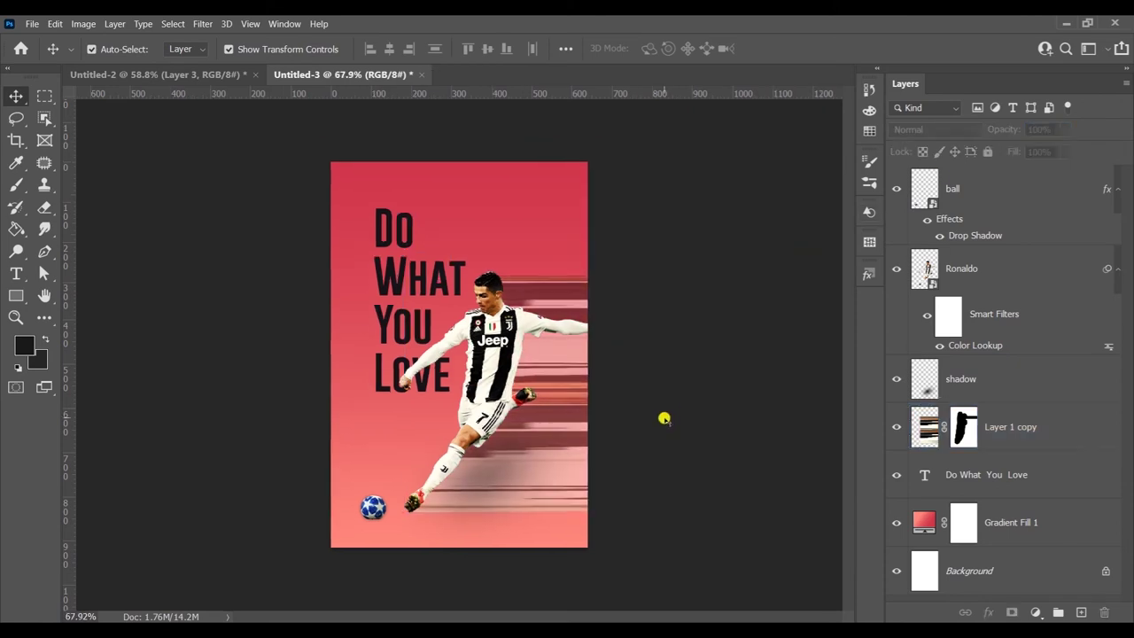
{"action": "scroll", "coordinate": [664, 419], "scroll_direction": "down", "scroll_amount": 1}
{"action": "left_click", "coordinate": [407, 276]}
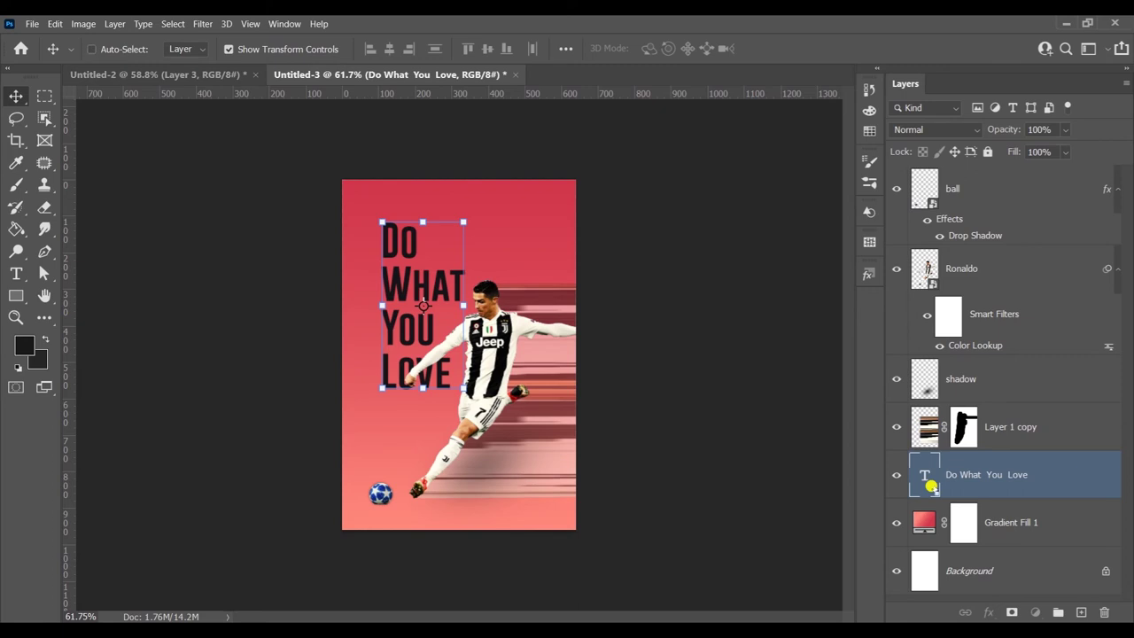
{"action": "key", "text": "ctrl+shift+bracketright"}
{"action": "left_click", "coordinate": [998, 479], "text": "shift"}
{"action": "key", "text": "ctrl+g"}
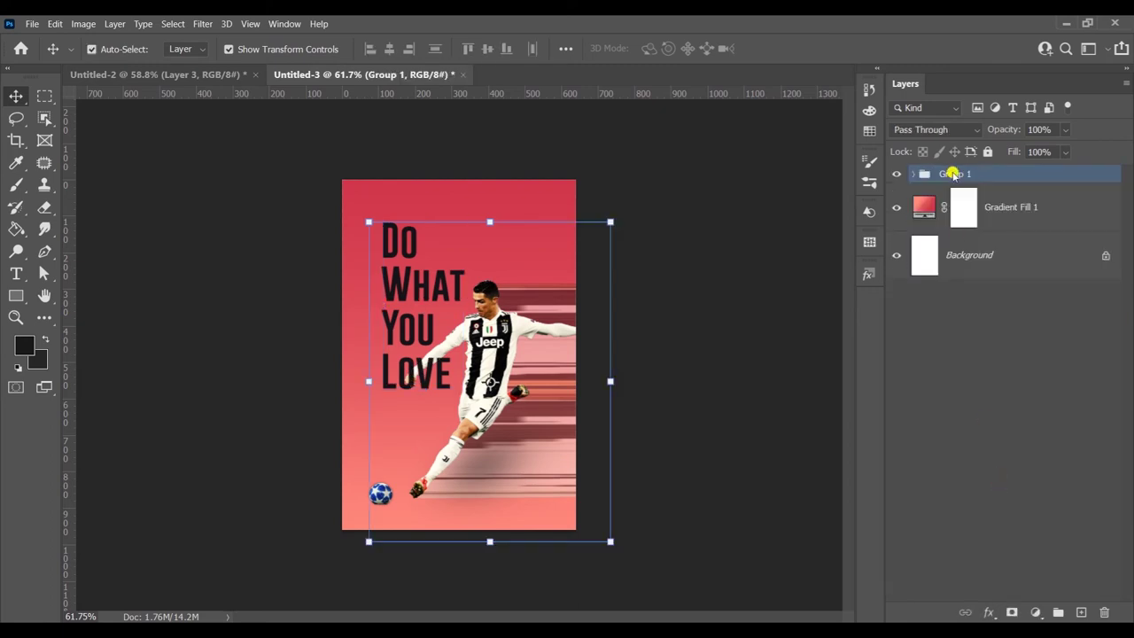
Add a Gradient Overlay layer effect to Group 1
{"action": "left_click", "coordinate": [760, 359]}
{"action": "left_click", "coordinate": [921, 210]}
{"action": "left_click", "coordinate": [930, 173]}
{"action": "left_click", "coordinate": [988, 608]}
{"action": "left_click", "coordinate": [1012, 568]}
{"action": "mouse_move", "coordinate": [730, 71]}
{"action": "left_mouse_down"}
{"action": "mouse_move", "coordinate": [522, 375]}
{"action": "mouse_move", "coordinate": [873, 48]}
{"action": "left_mouse_up"}
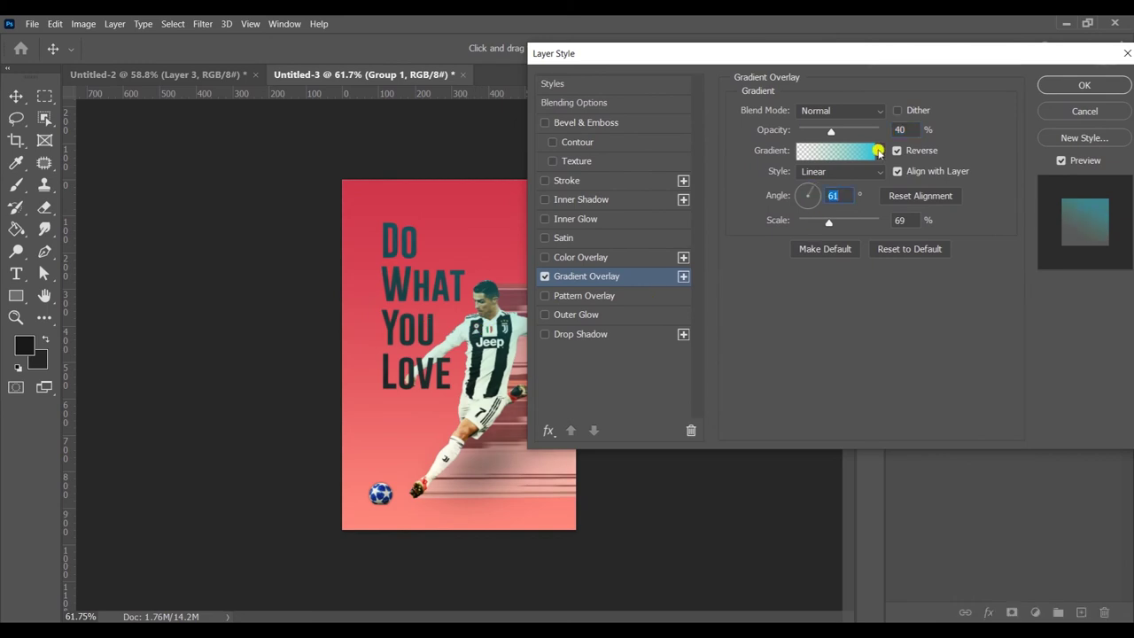
Change the gradient's cyan stop to white (ffffff) for a white-to-transparent fade
{"action": "left_click", "coordinate": [880, 151]}
{"action": "left_click", "coordinate": [837, 151]}
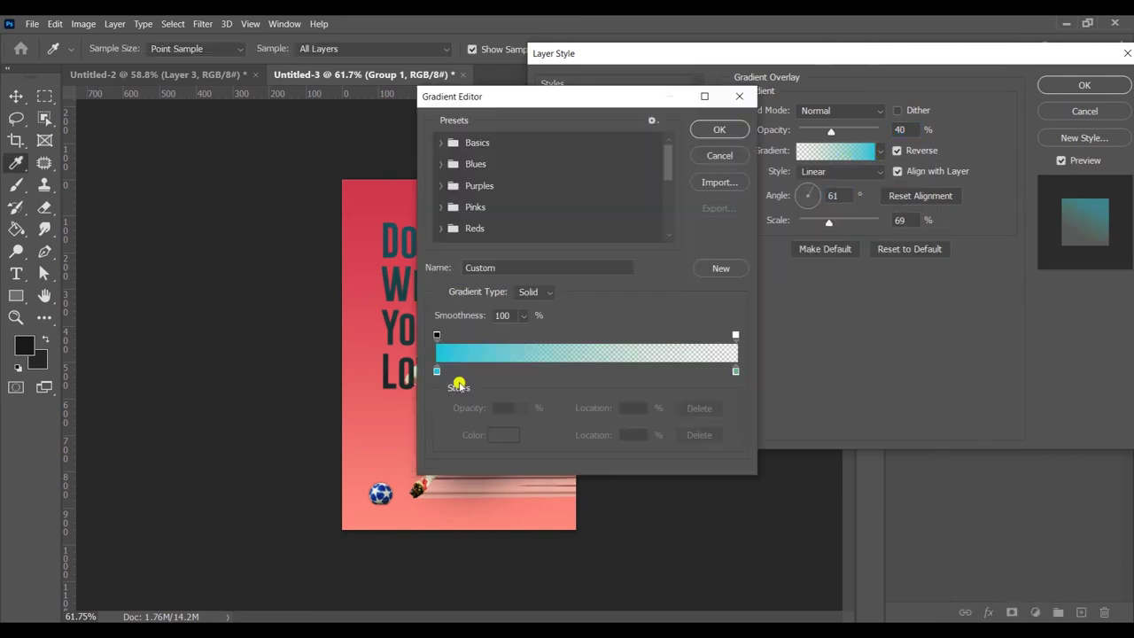
{"action": "double_click", "coordinate": [431, 370]}
{"action": "type", "text": "ffffff"}
{"action": "left_click", "coordinate": [905, 59]}
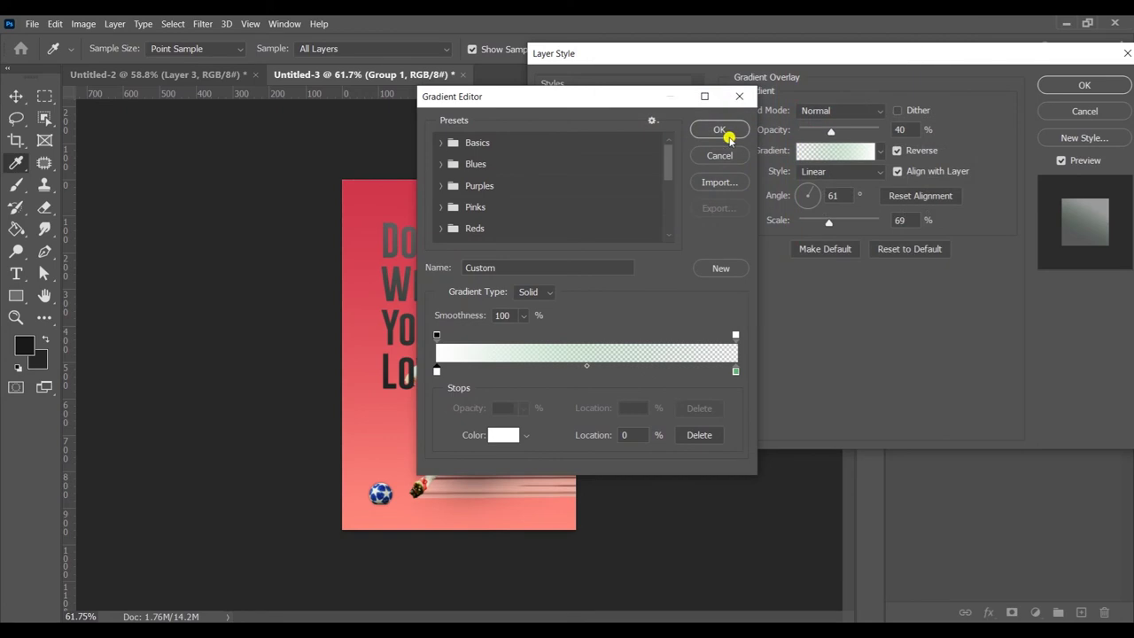
{"action": "left_click", "coordinate": [713, 130]}
Set the overlay to 43% opacity and a 38° angle, apply it, and begin renaming Group 1
{"action": "left_click_drag", "start_coordinate": [834, 131], "coordinate": [834, 131]}
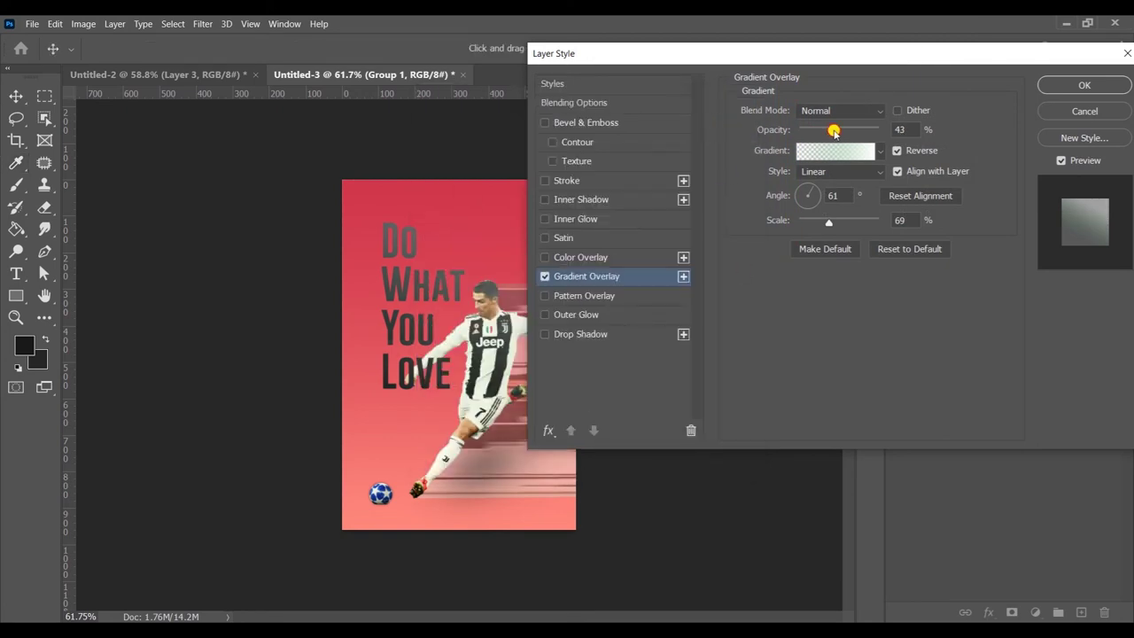
{"action": "left_click", "coordinate": [819, 174]}
{"action": "left_click", "coordinate": [833, 185]}
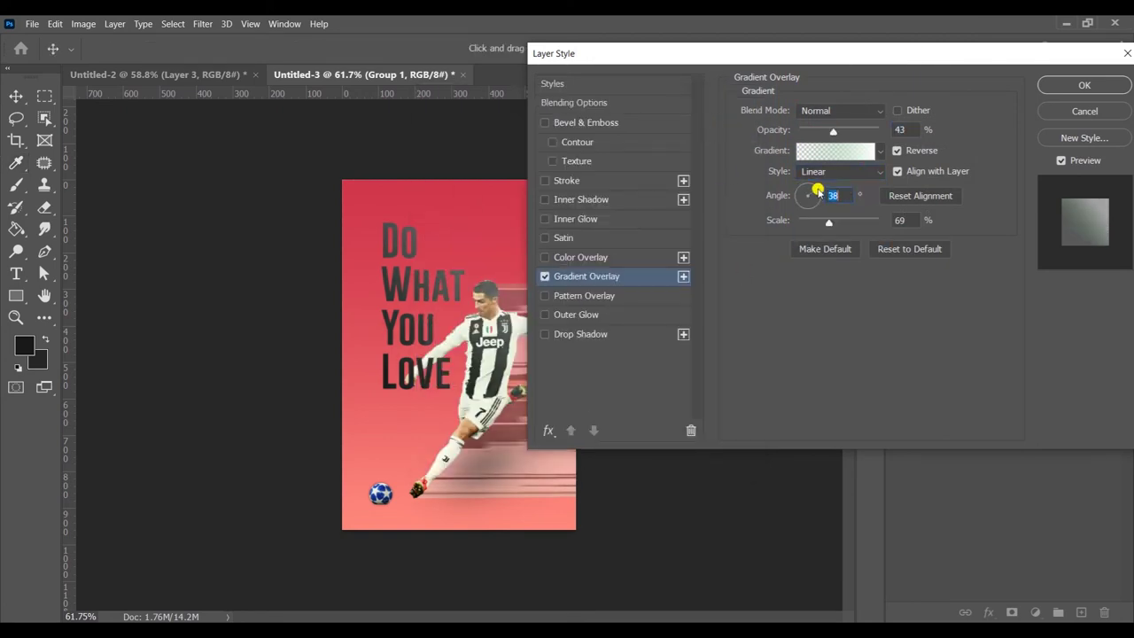
{"action": "left_click", "coordinate": [1083, 84]}
{"action": "left_click", "coordinate": [762, 254]}
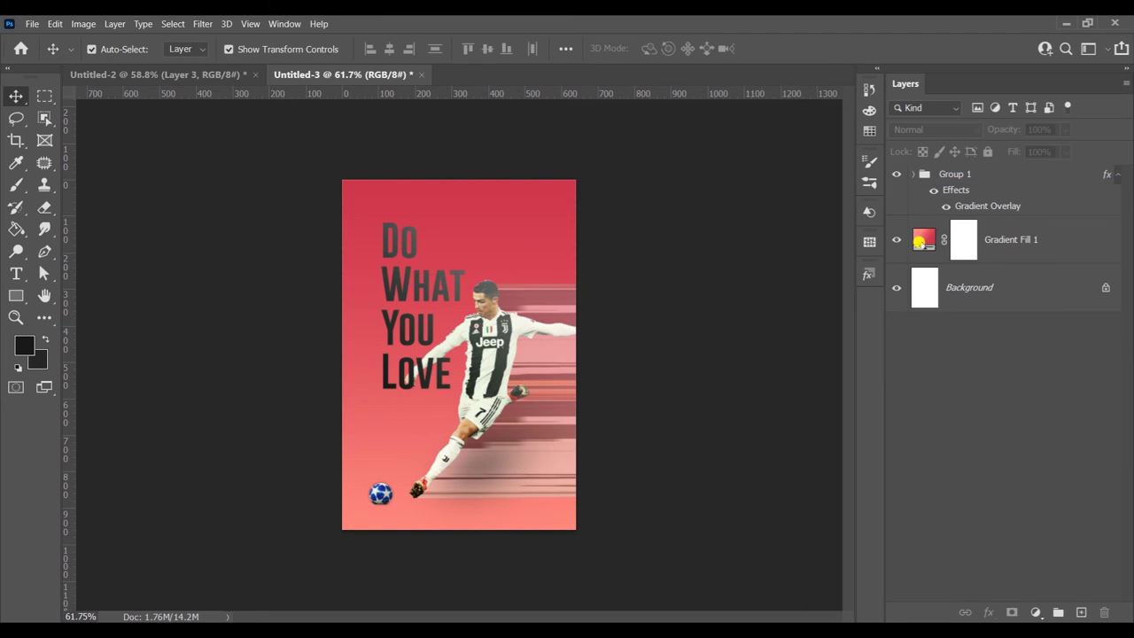
{"action": "double_click", "coordinate": [944, 174]}
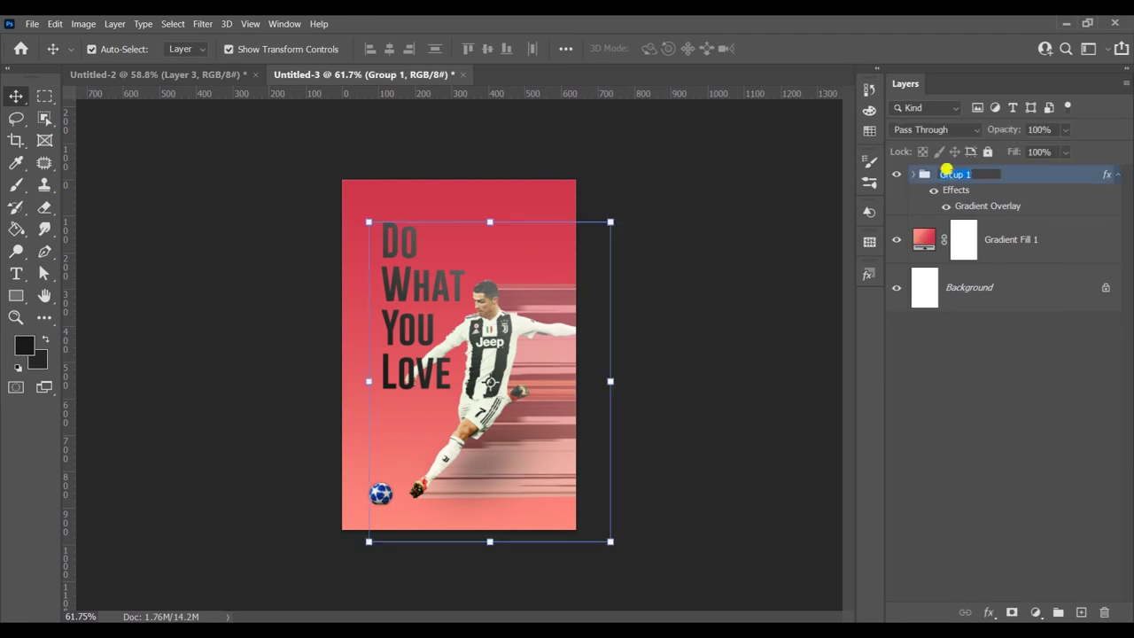
Name the group final, then scale the DO WHAT YOU LOVE text to about 71% and shift it right
{"action": "left_click", "coordinate": [816, 239]}
{"action": "left_click", "coordinate": [381, 494]}
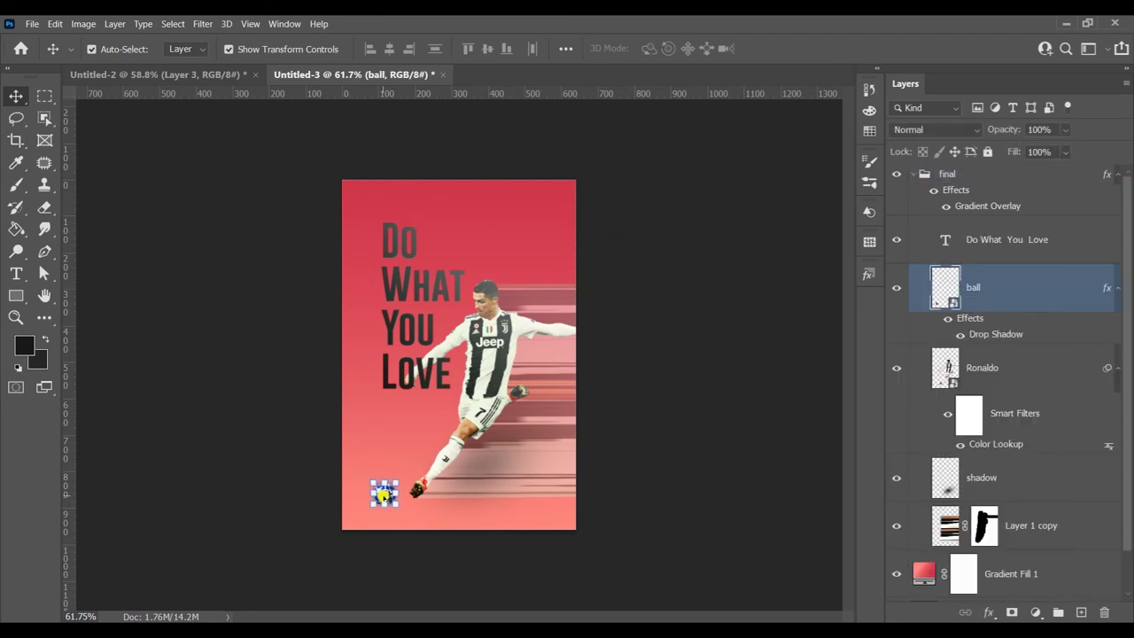
{"action": "left_click", "coordinate": [762, 306]}
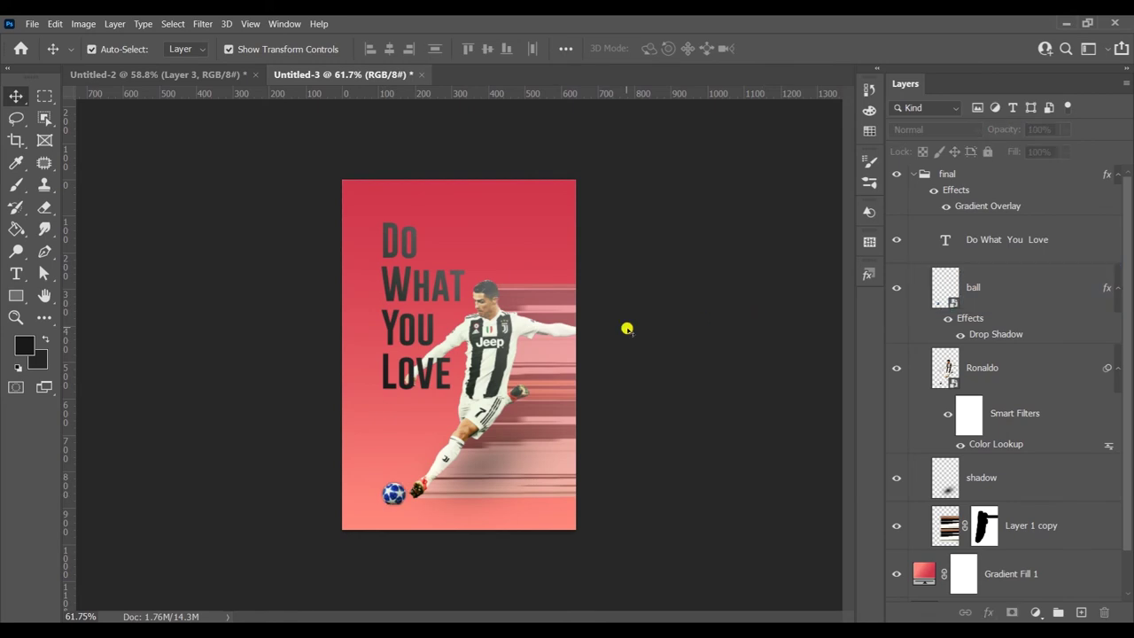
{"action": "left_click", "coordinate": [410, 310]}
{"action": "key", "text": "ctrl+t"}
{"action": "mouse_move", "coordinate": [459, 303]}
{"action": "left_mouse_down"}
{"action": "mouse_move", "coordinate": [403, 302]}
{"action": "mouse_move", "coordinate": [417, 288]}
{"action": "left_mouse_up"}
{"action": "left_click", "coordinate": [839, 48]}
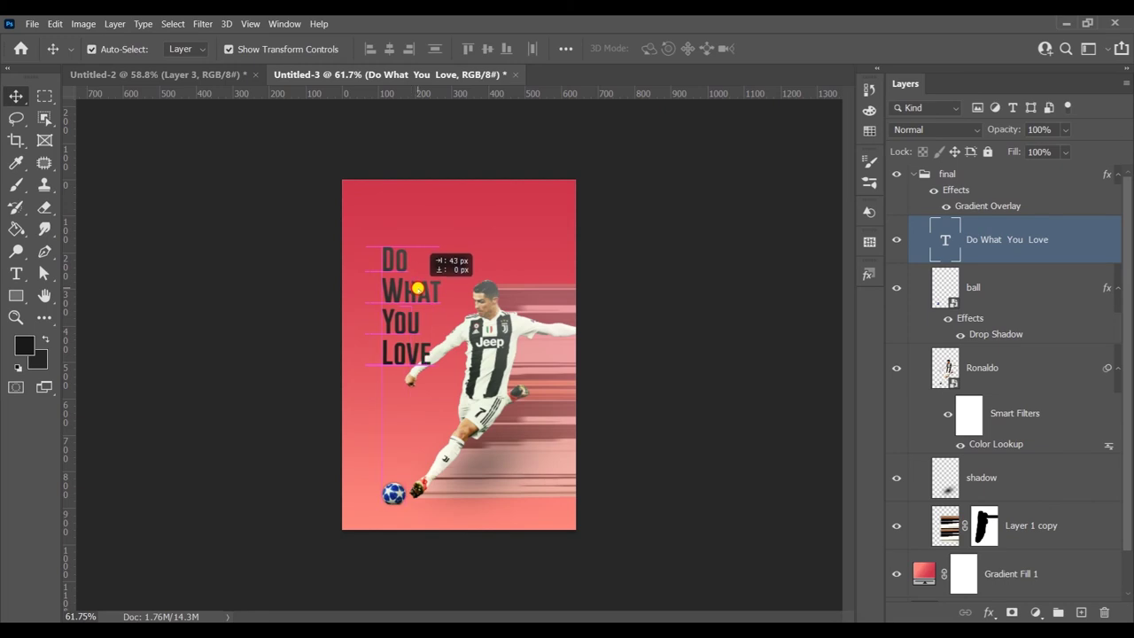
Enlarge the words DO and YOU to 100 pt
{"action": "key", "text": "ctrl+plus"}
{"action": "key", "text": "t"}
{"action": "double_click", "coordinate": [376, 232]}
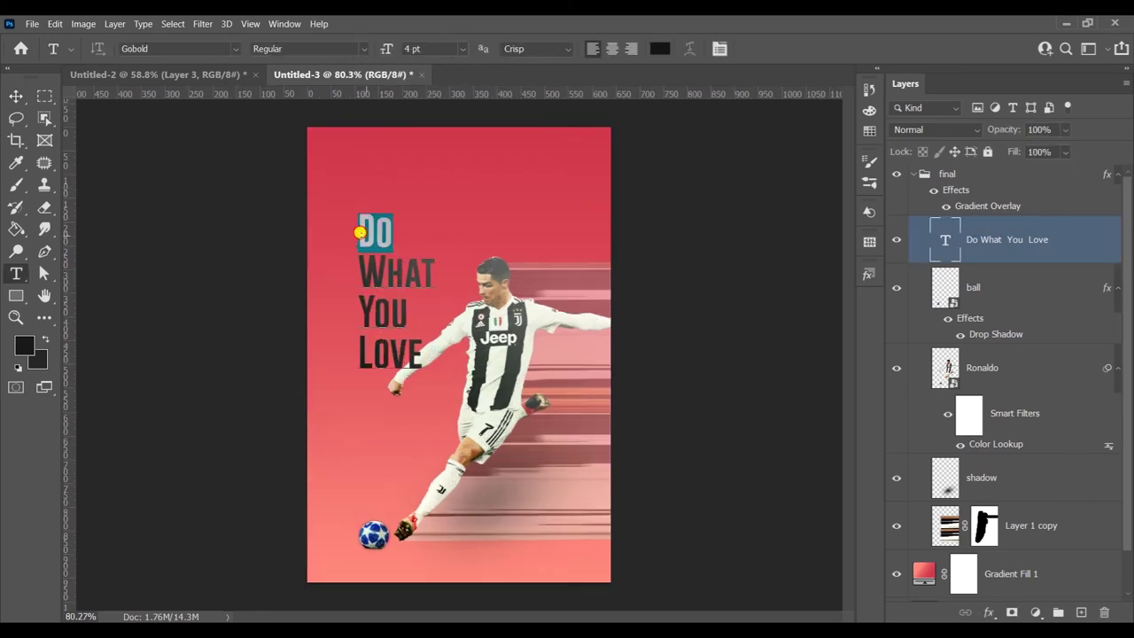
{"action": "left_click", "coordinate": [463, 48]}
{"action": "left_click", "coordinate": [428, 44]}
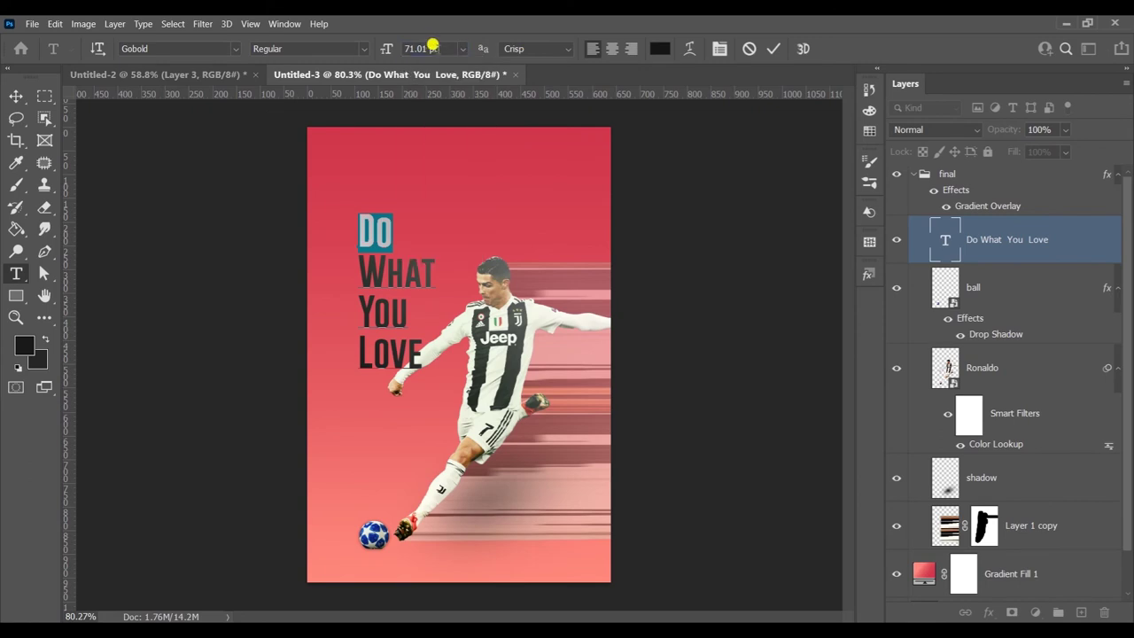
{"action": "key", "text": "Return"}
{"action": "double_click", "coordinate": [383, 312]}
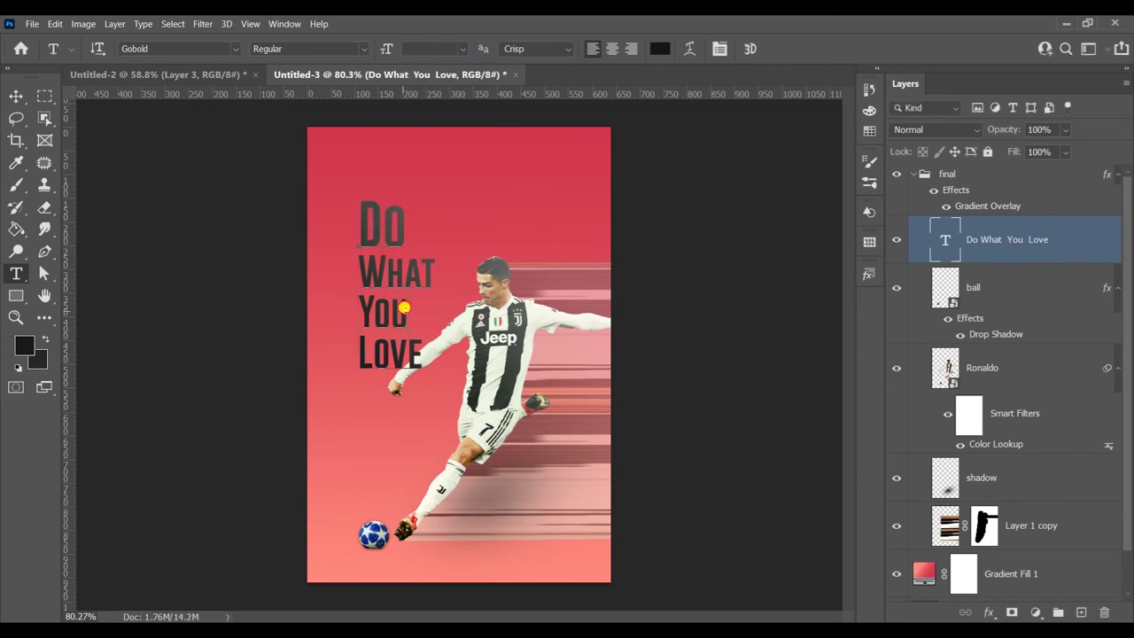
{"action": "type", "text": "100"}
{"action": "key", "text": "Return"}
{"action": "key", "text": "ctrl+Return"}
Make the word WHAT white in the headline
{"action": "key", "text": "v"}
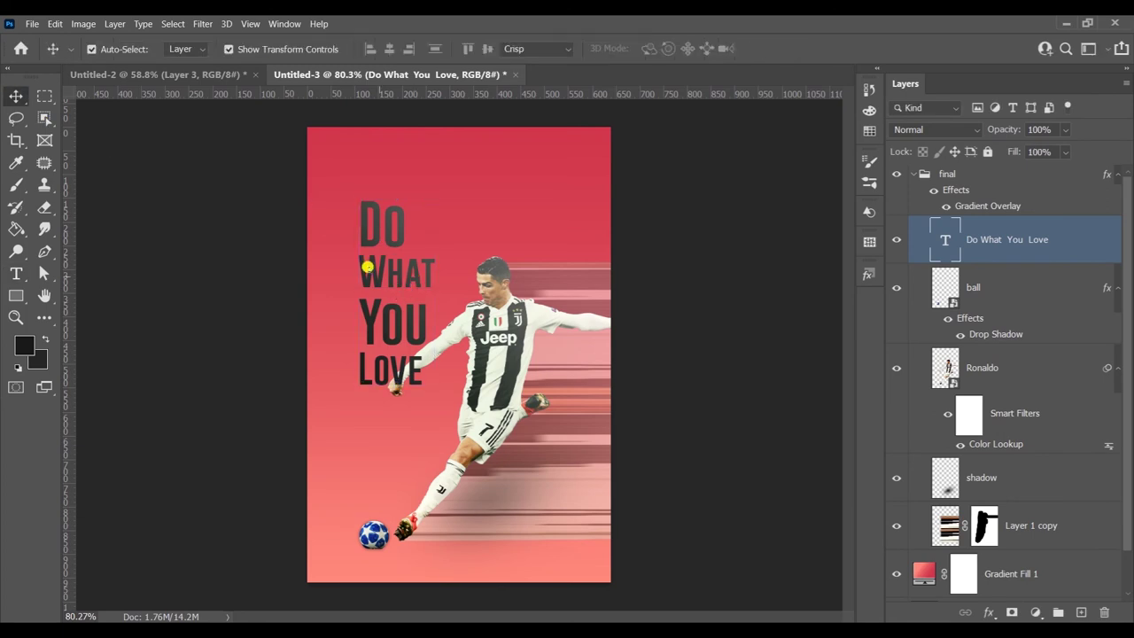
{"action": "key", "text": "t"}
{"action": "left_click", "coordinate": [440, 262]}
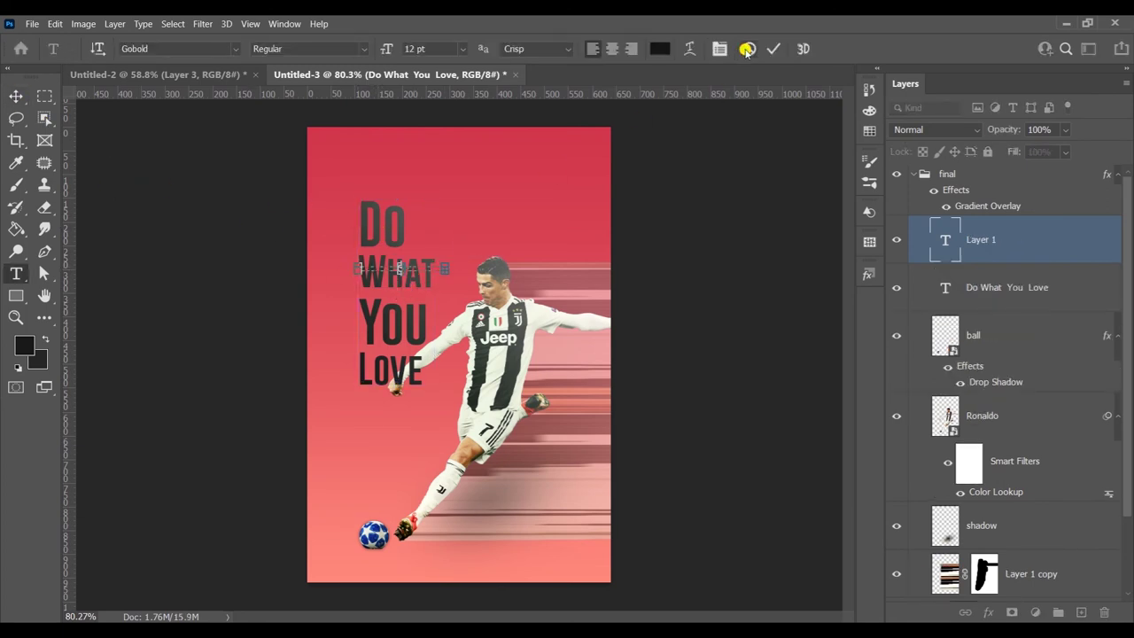
{"action": "left_click", "coordinate": [747, 49]}
{"action": "double_click", "coordinate": [396, 273]}
{"action": "left_click", "coordinate": [660, 49]}
{"action": "key", "text": "Return"}
Give the letters OU in YOU a dark colour
{"action": "double_click", "coordinate": [393, 324]}
{"action": "left_click", "coordinate": [662, 48]}
{"action": "key", "text": "Return"}
{"action": "left_click", "coordinate": [368, 362]}
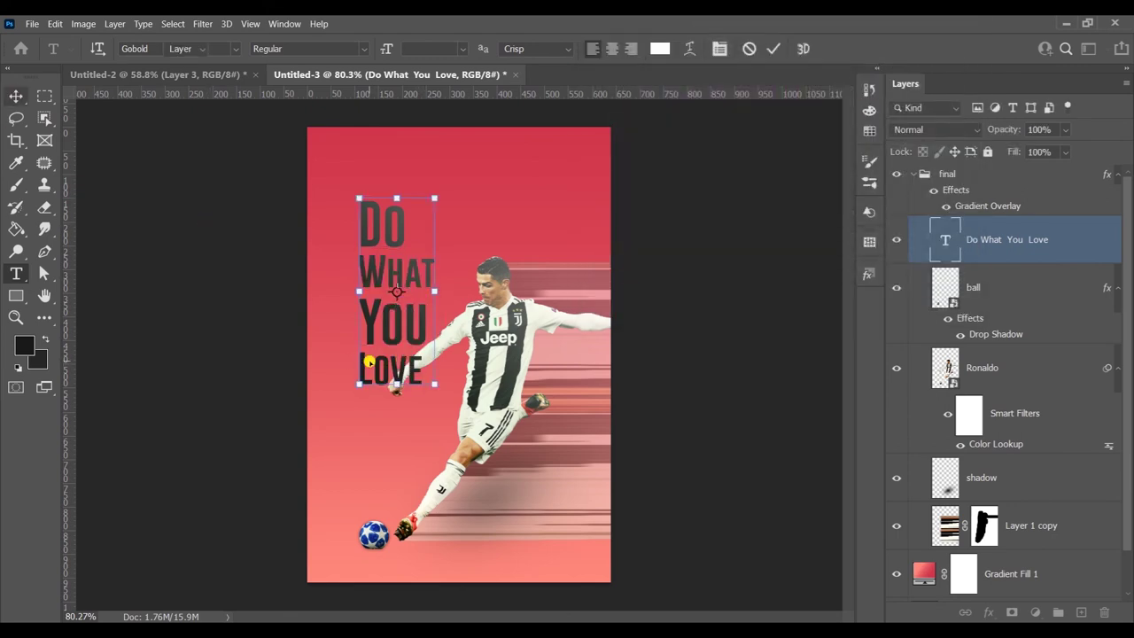
{"action": "left_click_drag", "start_coordinate": [381, 344], "coordinate": [437, 345]}
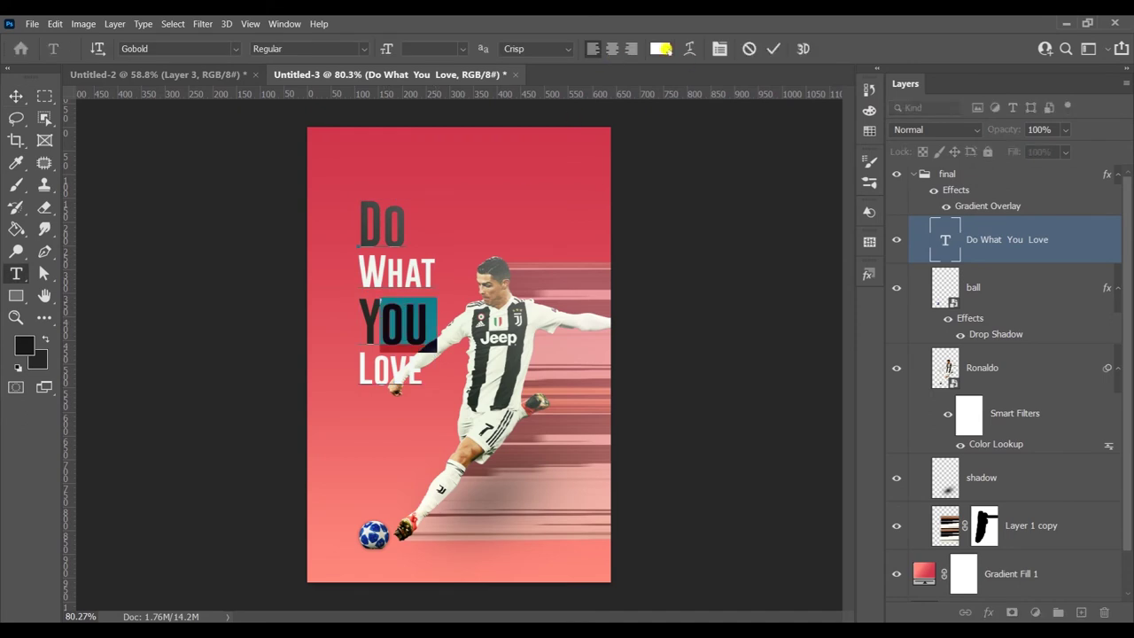
{"action": "left_click", "coordinate": [663, 49]}
{"action": "left_click", "coordinate": [614, 216]}
{"action": "key", "text": "Return"}
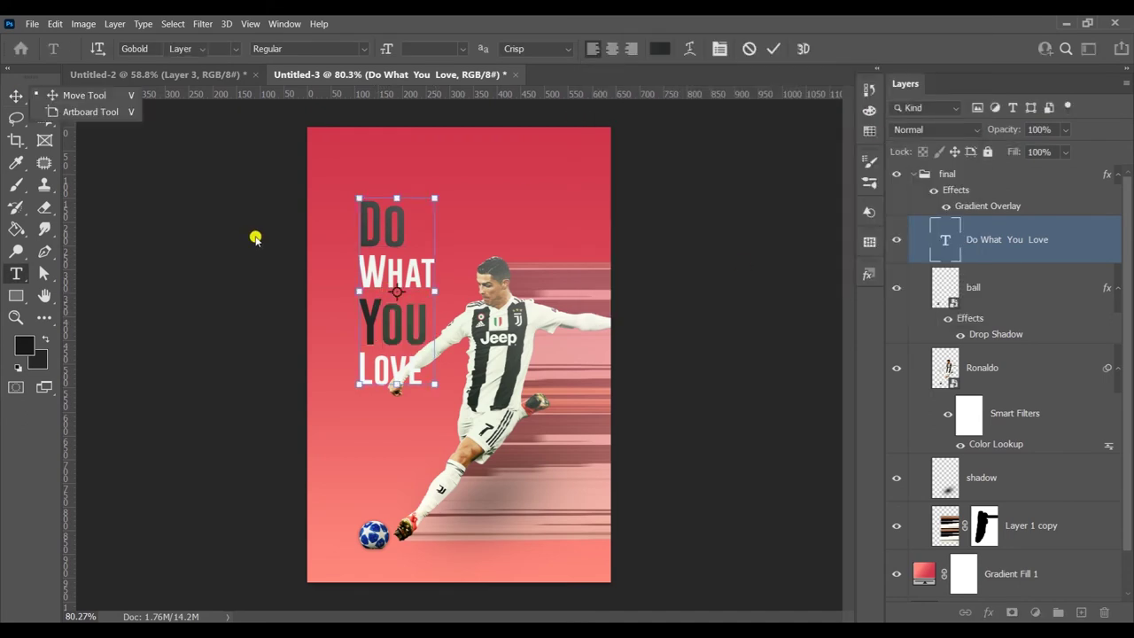
{"action": "key", "text": "v"}
Recolour WHAT and LOVE to white (ffffff) and commit the text edits
{"action": "key", "text": "t"}
{"action": "left_click_drag", "start_coordinate": [359, 263], "coordinate": [434, 261]}
{"action": "left_click", "coordinate": [662, 49]}
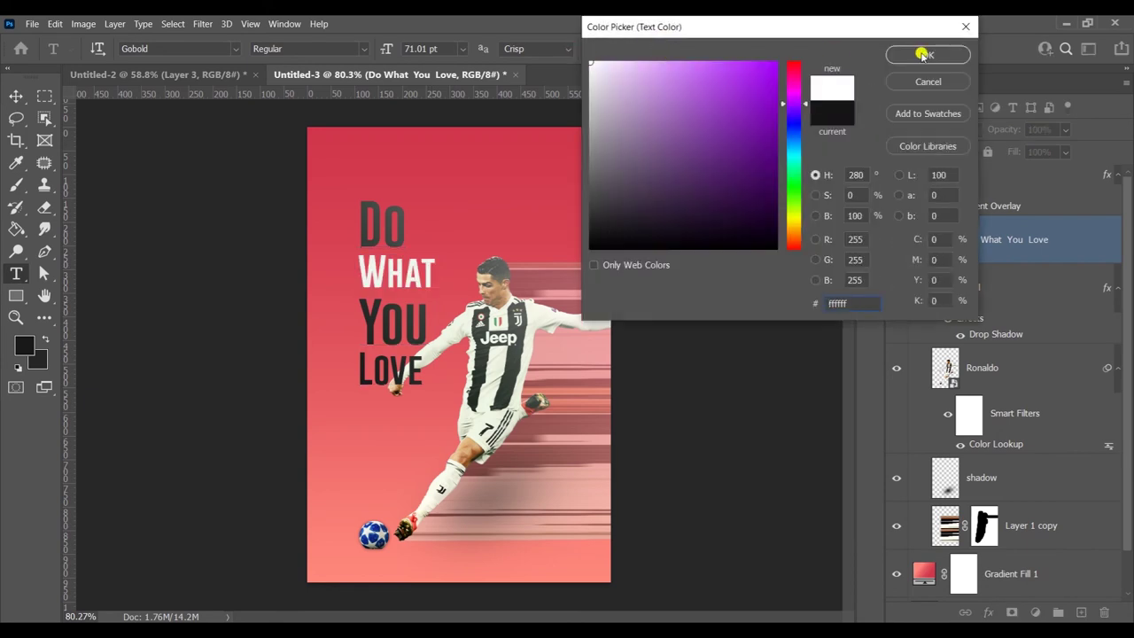
{"action": "left_click", "coordinate": [926, 54]}
{"action": "left_click", "coordinate": [419, 362]}
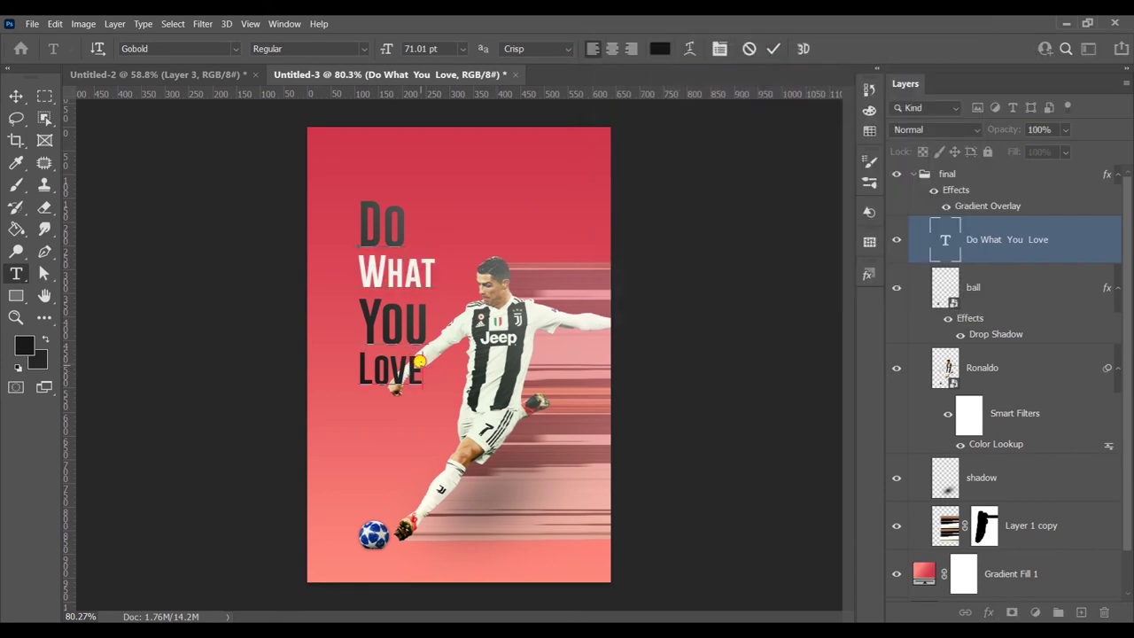
{"action": "left_click", "coordinate": [659, 49]}
{"action": "double_click", "coordinate": [837, 303]}
{"action": "type", "text": "0fffff"}
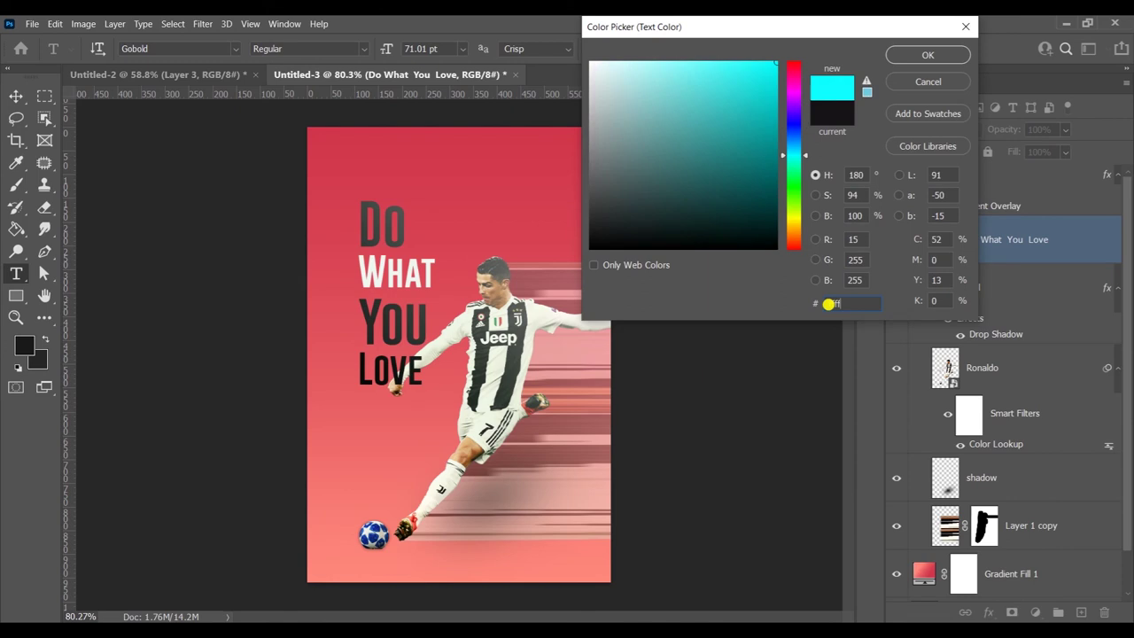
{"action": "type", "text": "ff"}
{"action": "key", "text": "Return"}
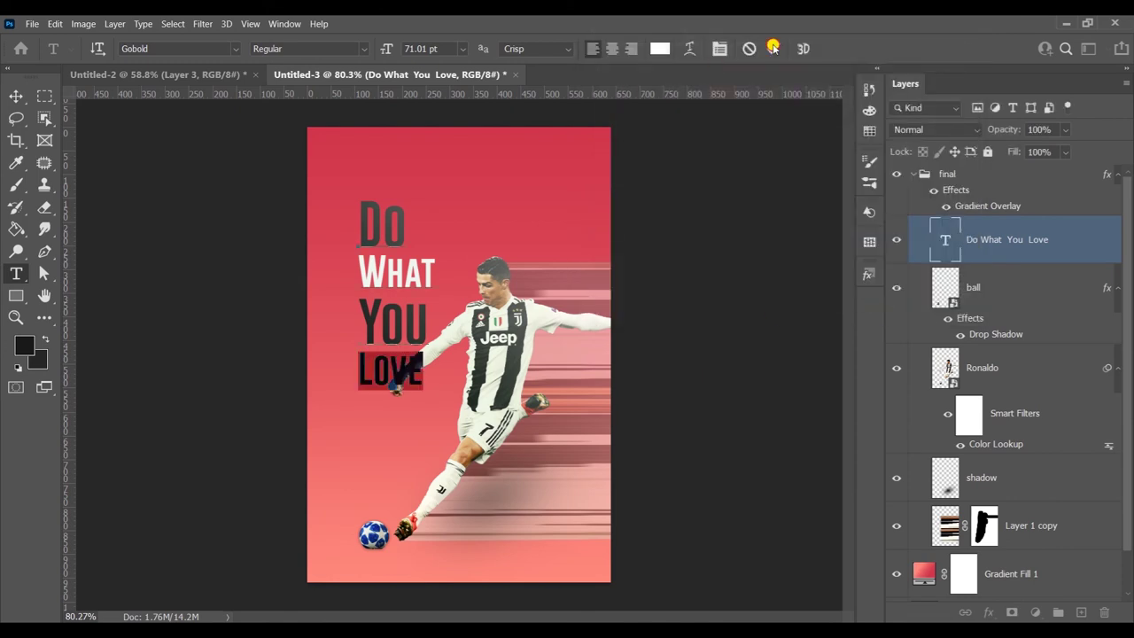
{"action": "left_click", "coordinate": [16, 96]}
Move the text layer beneath the footballer and shadow layers and reposition it on the poster
{"action": "left_click_drag", "start_coordinate": [386, 277], "coordinate": [383, 315]}
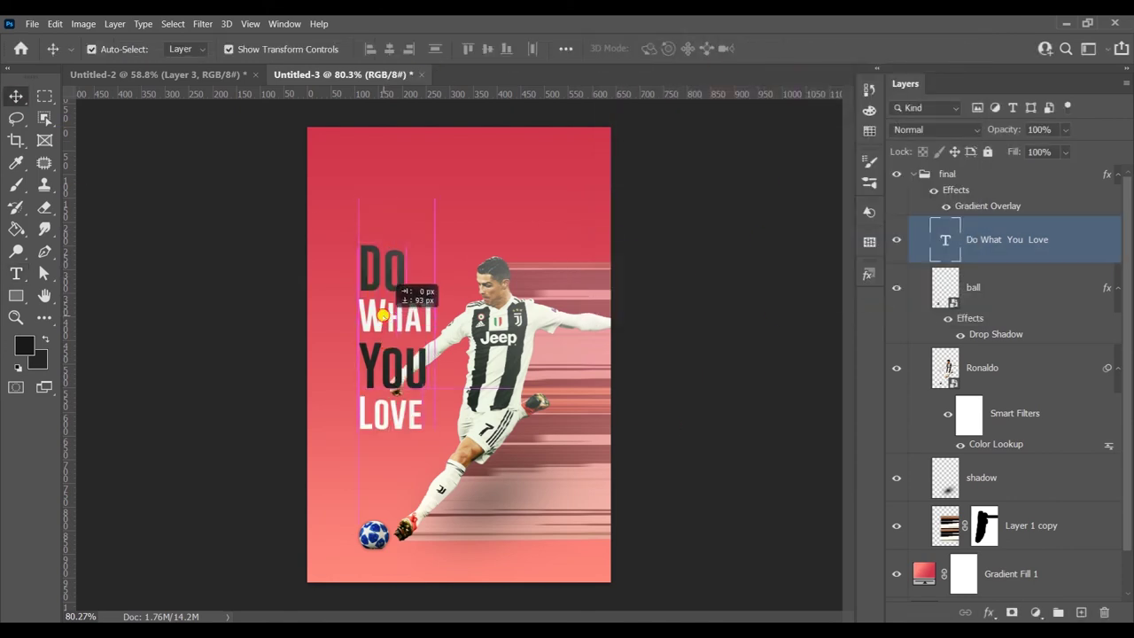
{"action": "left_click_drag", "start_coordinate": [926, 238], "coordinate": [922, 494]}
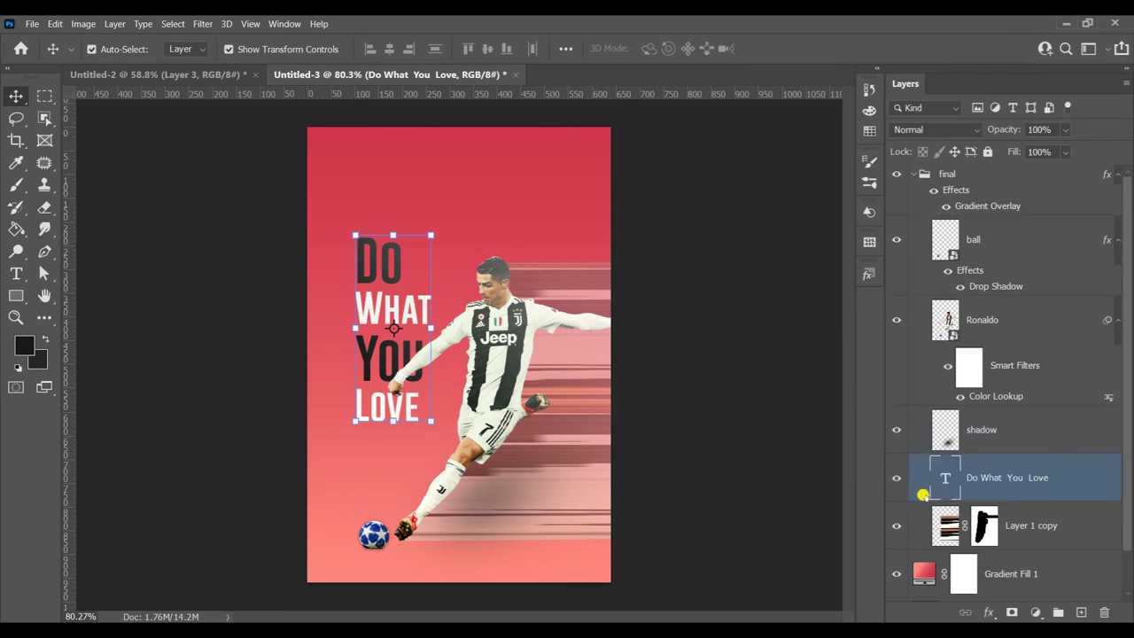
{"action": "scroll", "coordinate": [723, 364], "scroll_direction": "down", "scroll_amount": 1}
{"action": "left_click_drag", "start_coordinate": [396, 304], "coordinate": [397, 282]}
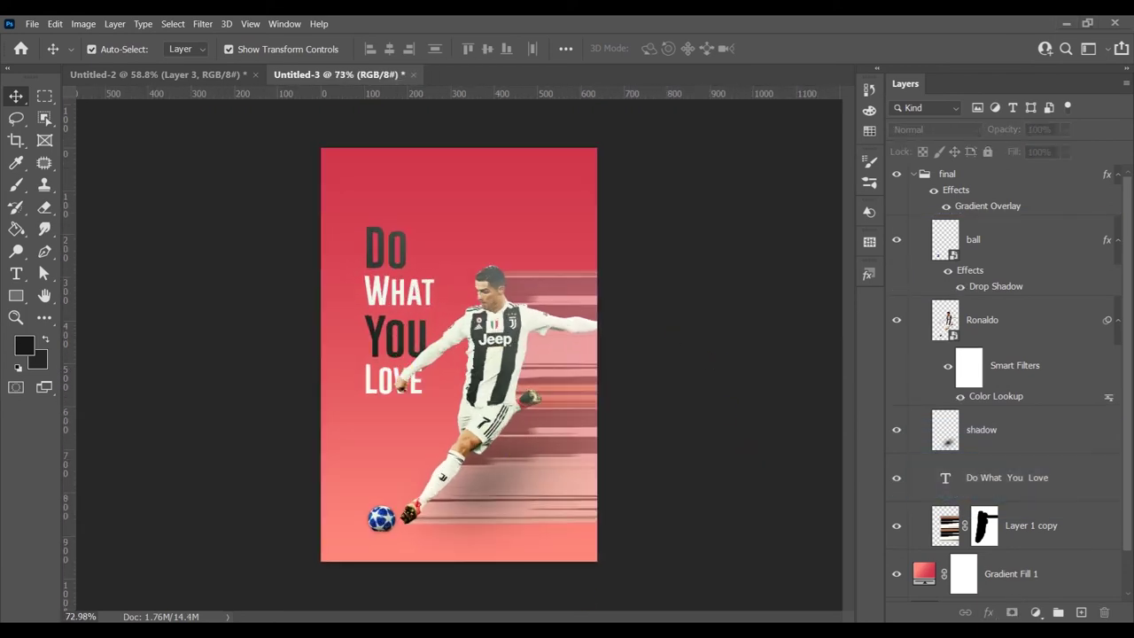
Check the Ronaldo image search tab in the web browser, then return to Photoshop
{"action": "key", "text": "alt+Tab"}
{"action": "key", "text": "ctrl+1"}
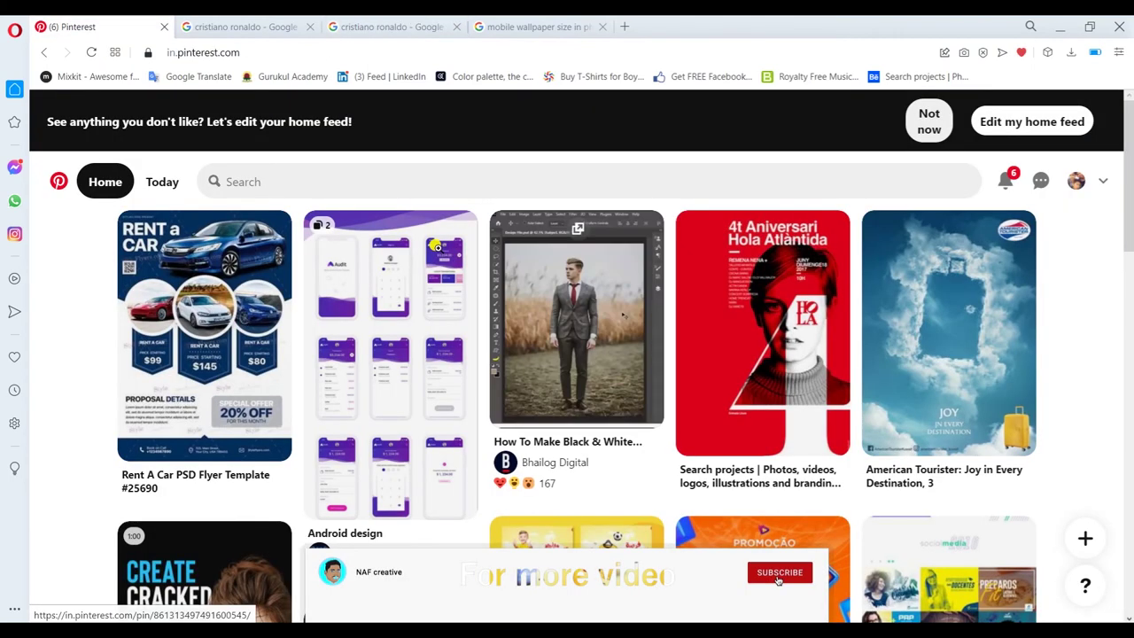
{"action": "left_click", "coordinate": [229, 25]}
{"action": "left_click", "coordinate": [1060, 26]}
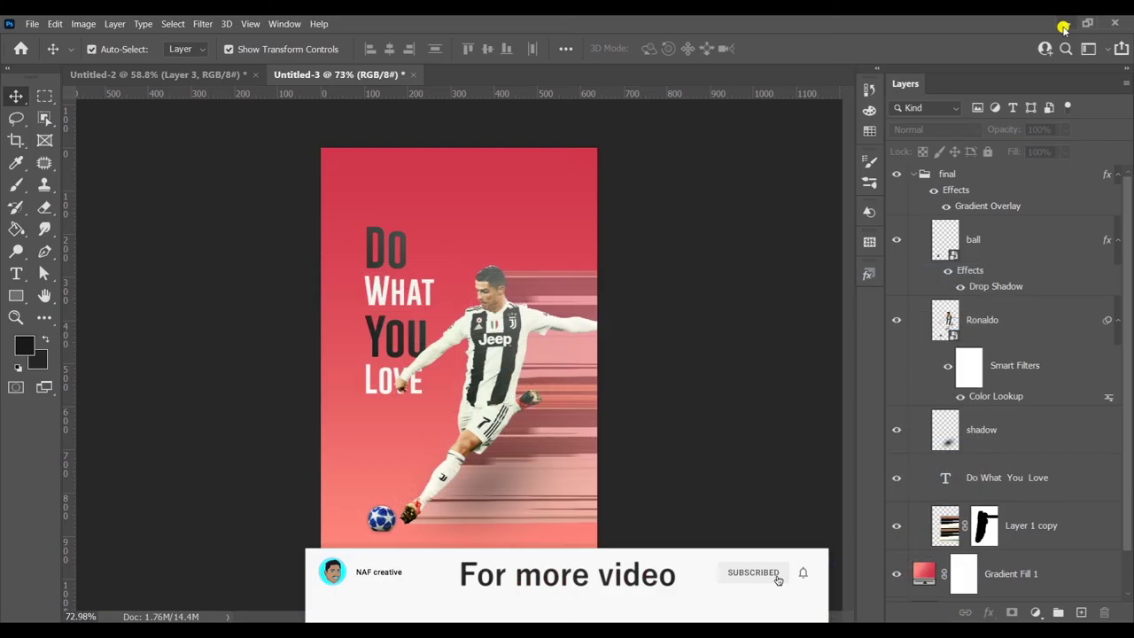
Add a 48 pt CR7 text layer near the poster's top right and colour it white
{"action": "key", "text": "t"}
{"action": "left_click", "coordinate": [478, 212]}
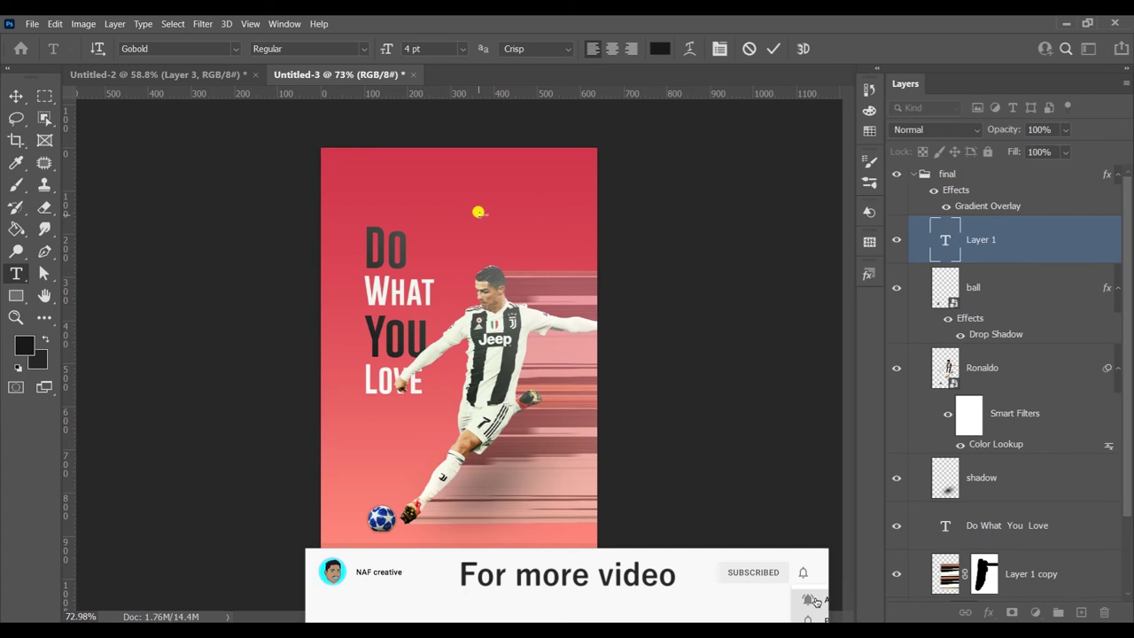
{"action": "left_click", "coordinate": [462, 49]}
{"action": "left_click", "coordinate": [434, 235]}
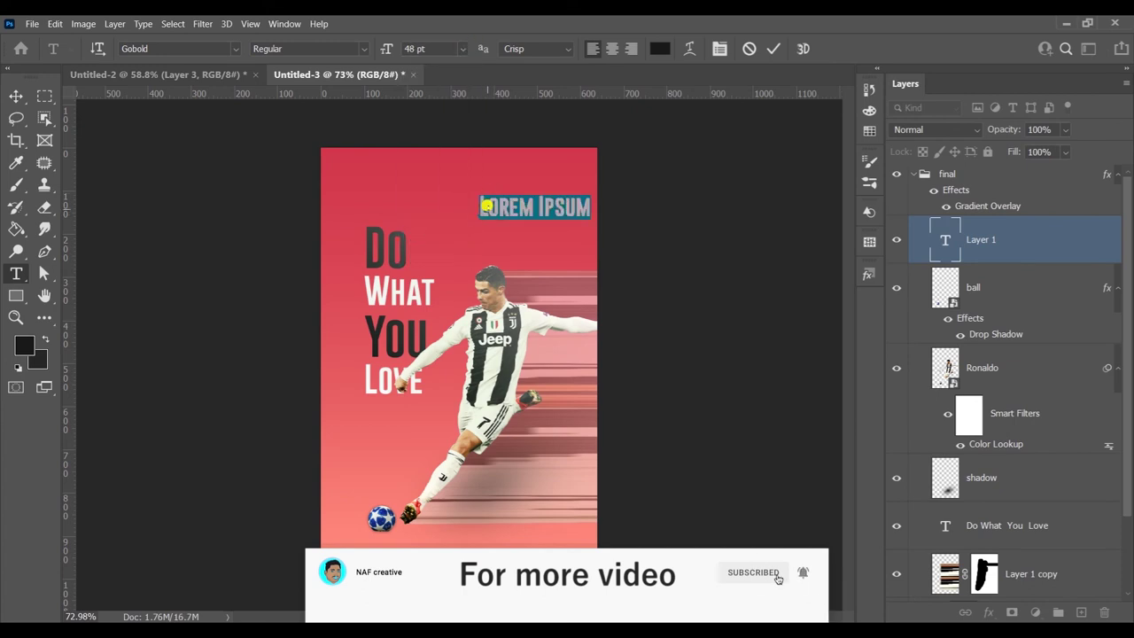
{"action": "left_click", "coordinate": [500, 204]}
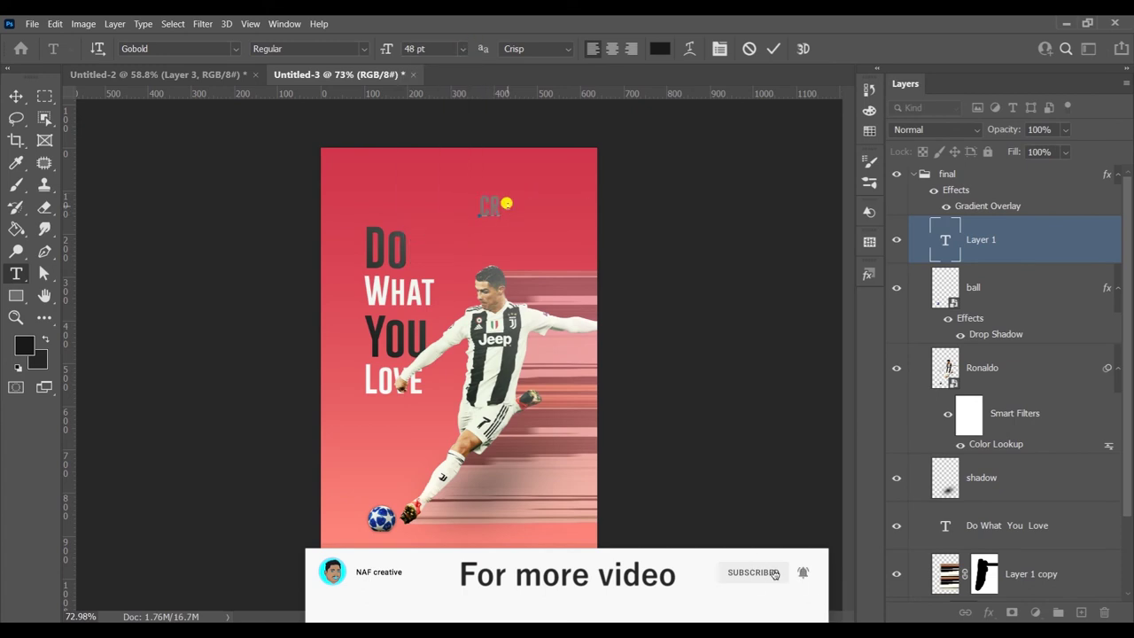
{"action": "left_click", "coordinate": [773, 49]}
{"action": "key", "text": "v"}
{"action": "key", "text": "t"}
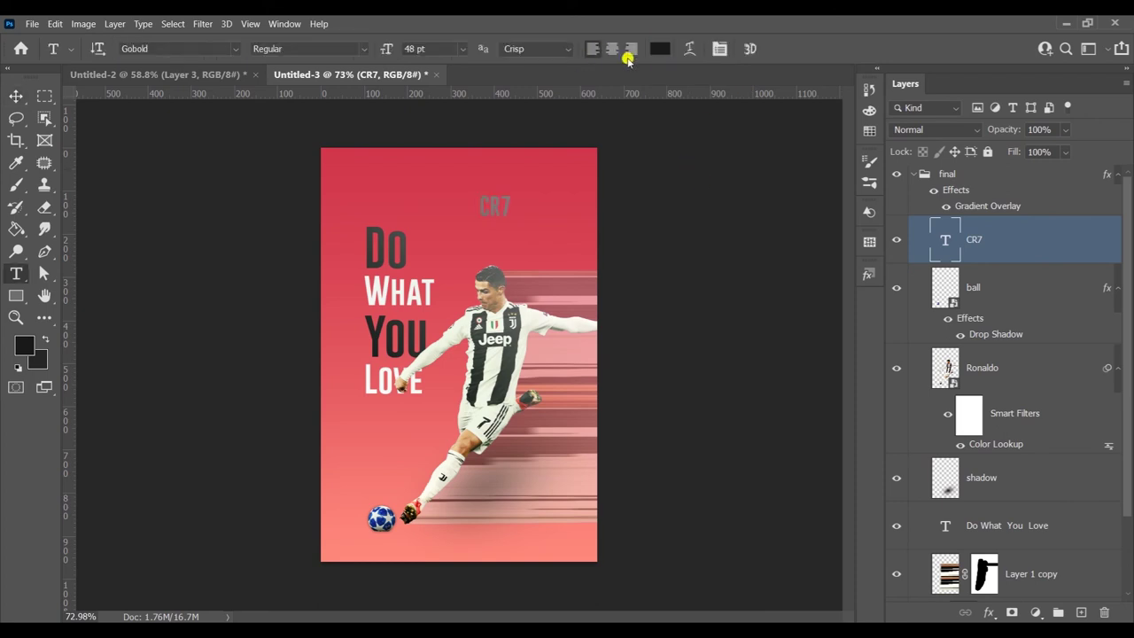
{"action": "left_click", "coordinate": [659, 49]}
{"action": "left_click", "coordinate": [597, 64]}
{"action": "left_click", "coordinate": [928, 53]}
Scale CR7 up about fourfold and set its font to Arial Rounded MT Bold
{"action": "key", "text": "v"}
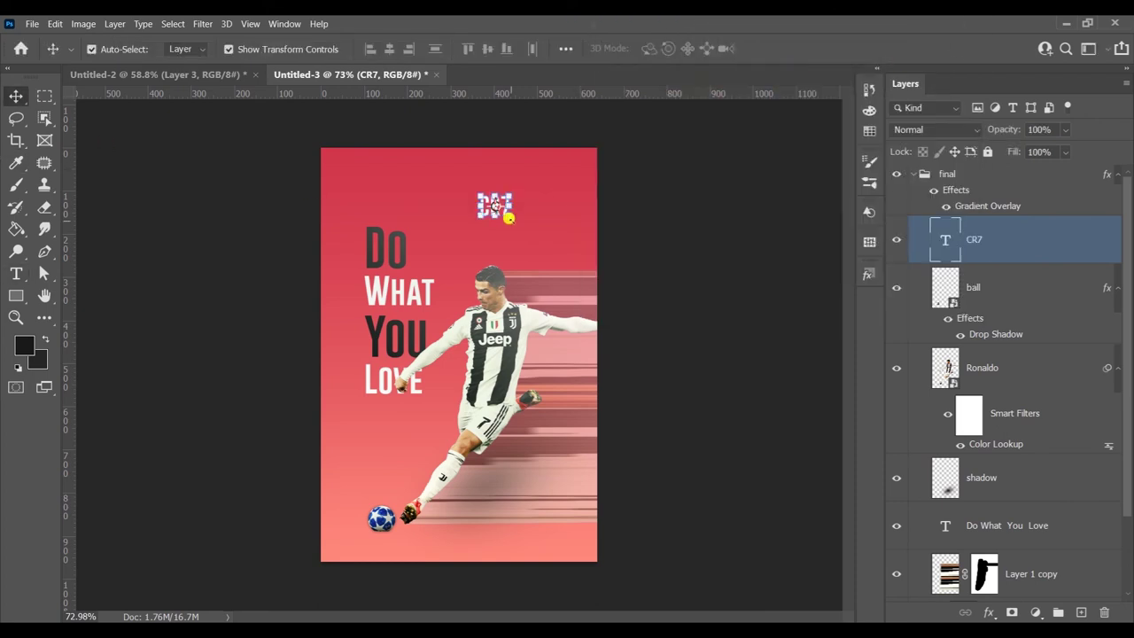
{"action": "key", "text": "ctrl+t"}
{"action": "mouse_move", "coordinate": [512, 218]}
{"action": "left_mouse_down"}
{"action": "mouse_move", "coordinate": [602, 203]}
{"action": "mouse_move", "coordinate": [544, 217]}
{"action": "left_mouse_up"}
{"action": "key", "text": "Return"}
{"action": "key", "text": "t"}
{"action": "left_click", "coordinate": [236, 49]}
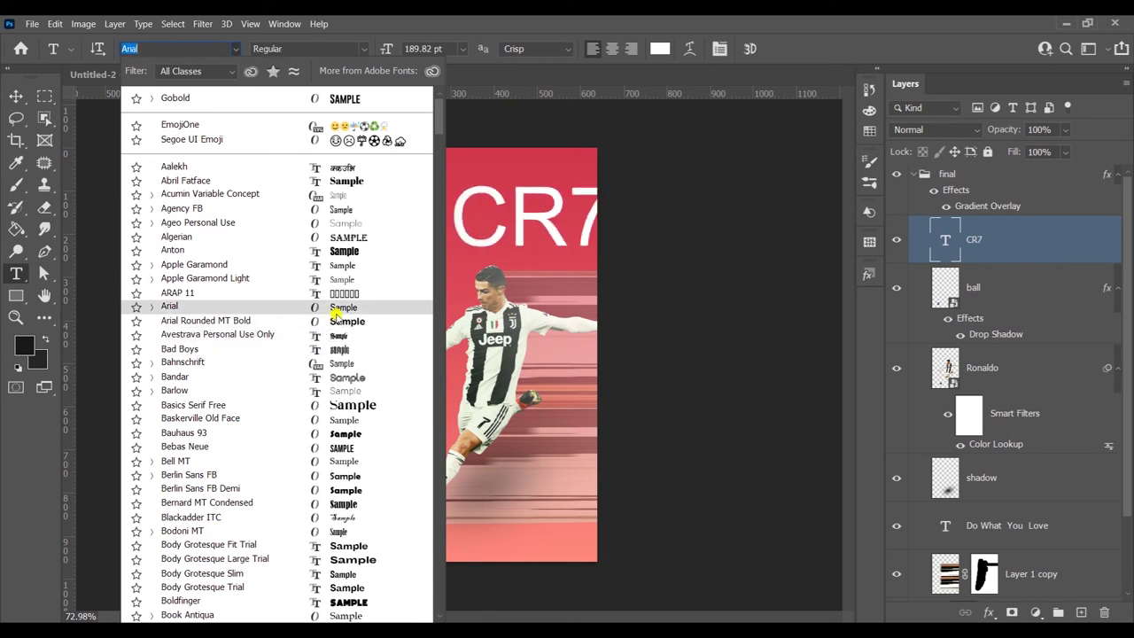
{"action": "left_click", "coordinate": [341, 324]}
Rotate CR7 90°, stretch it along the poster's right side, reposition it, then undo the last change
{"action": "key", "text": "v"}
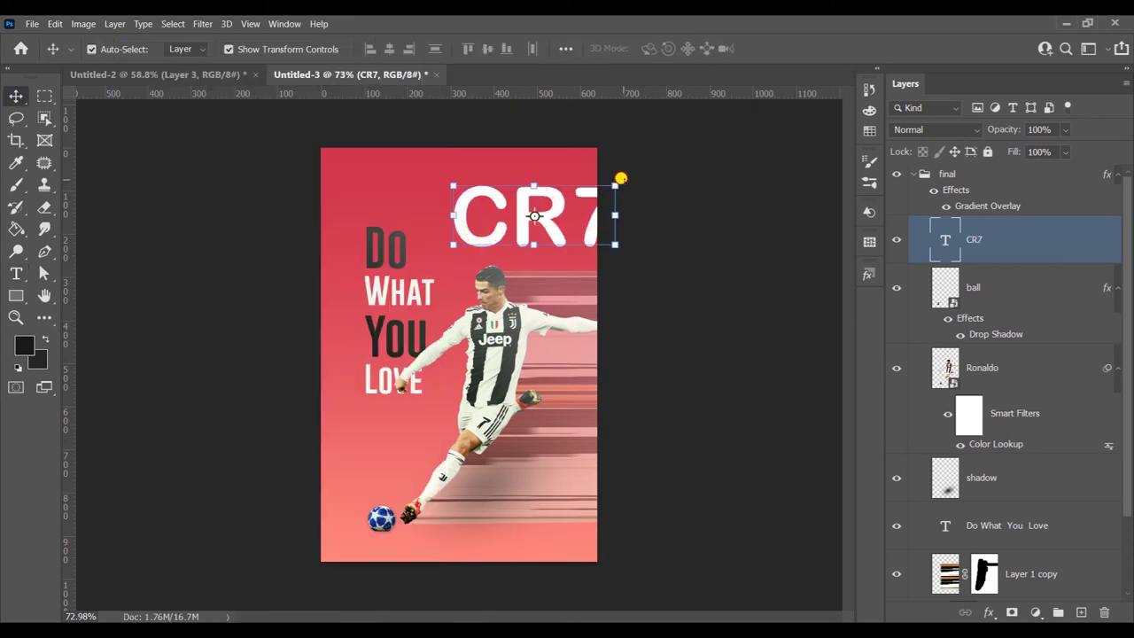
{"action": "key", "text": "ctrl+t"}
{"action": "left_click_drag", "start_coordinate": [636, 164], "coordinate": [647, 247]}
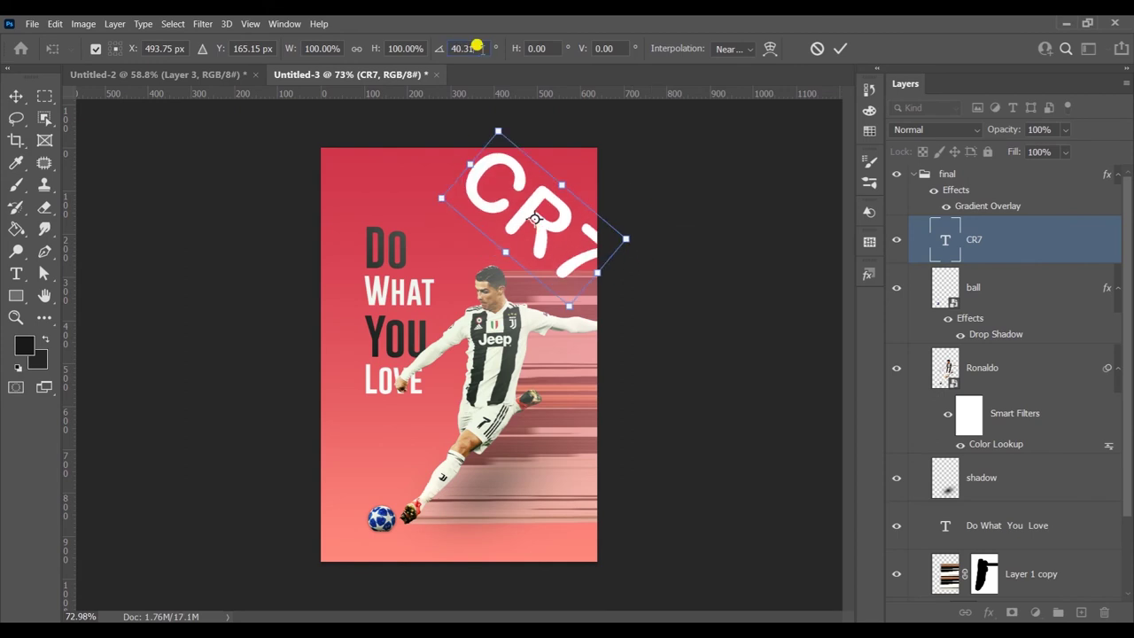
{"action": "type", "text": "90"}
{"action": "key", "text": "Return"}
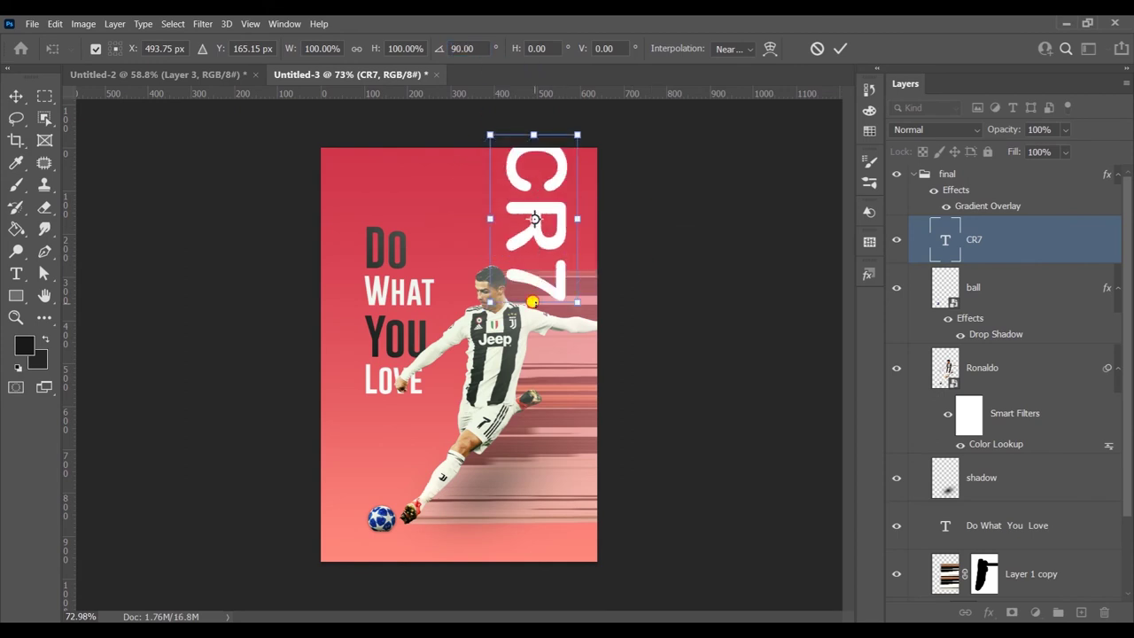
{"action": "left_click_drag", "start_coordinate": [531, 302], "coordinate": [537, 555]}
{"action": "mouse_move", "coordinate": [587, 387]}
{"action": "left_mouse_down"}
{"action": "mouse_move", "coordinate": [605, 328]}
{"action": "mouse_move", "coordinate": [544, 336]}
{"action": "mouse_move", "coordinate": [541, 312]}
{"action": "left_mouse_up"}
{"action": "key", "text": "Return"}
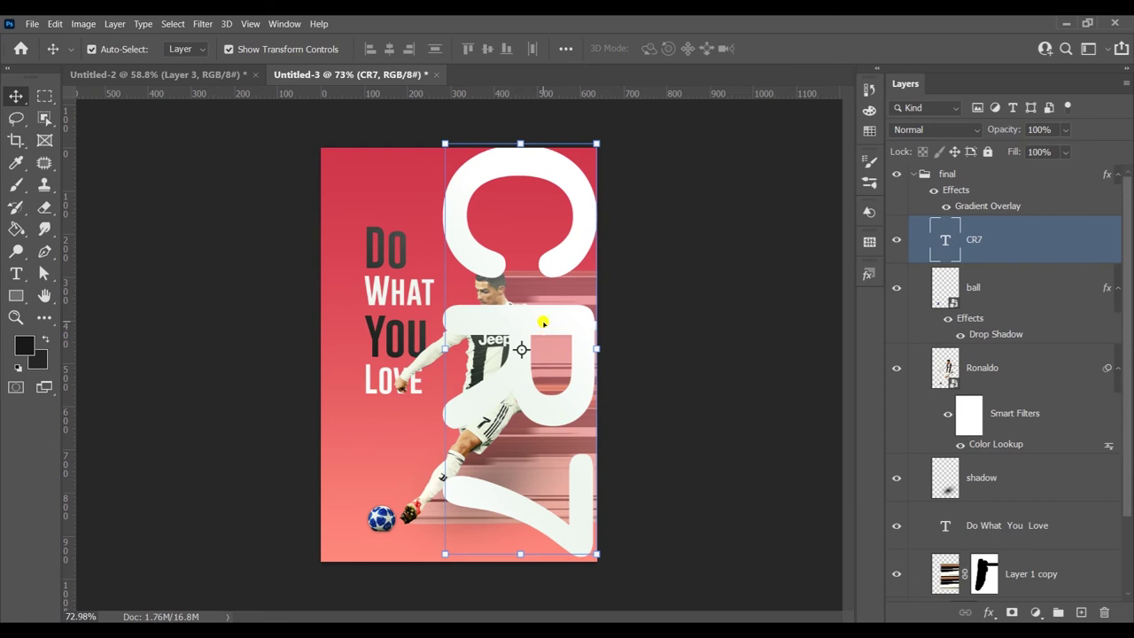
{"action": "key", "text": "ctrl+z"}
Delete CR to leave a 7, enlarge it greatly and move it behind the DO WHAT YOU LOVE headline
{"action": "key", "text": "t"}
{"action": "left_click_drag", "start_coordinate": [580, 215], "coordinate": [447, 215]}
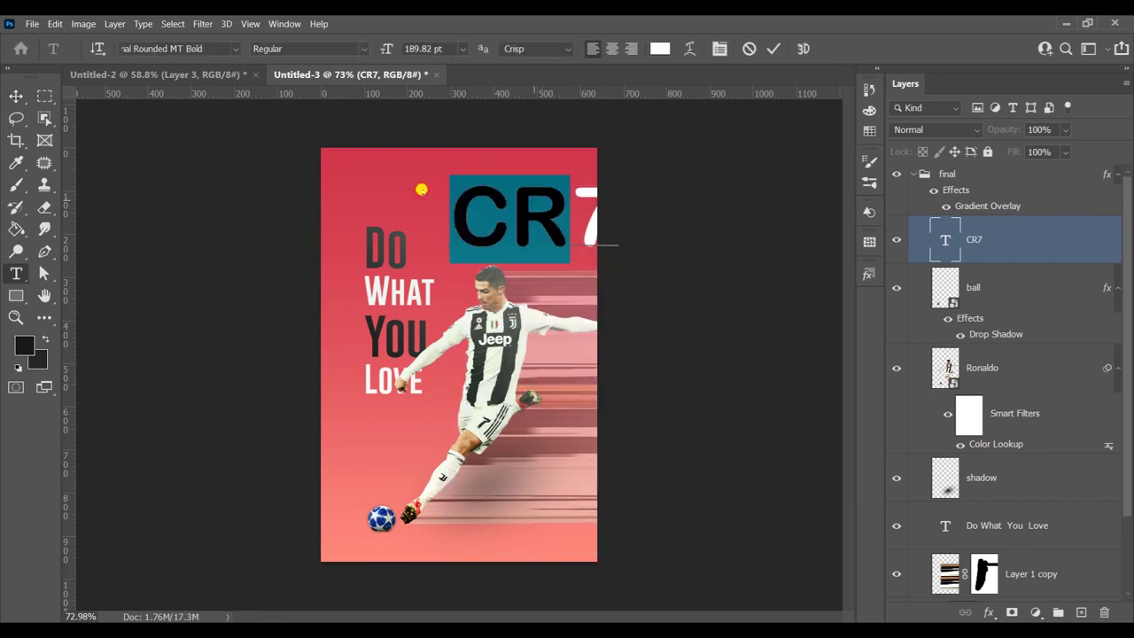
{"action": "key", "text": "BackSpace"}
{"action": "key", "text": "ctrl+Return"}
{"action": "key", "text": "v"}
{"action": "key", "text": "ctrl+t"}
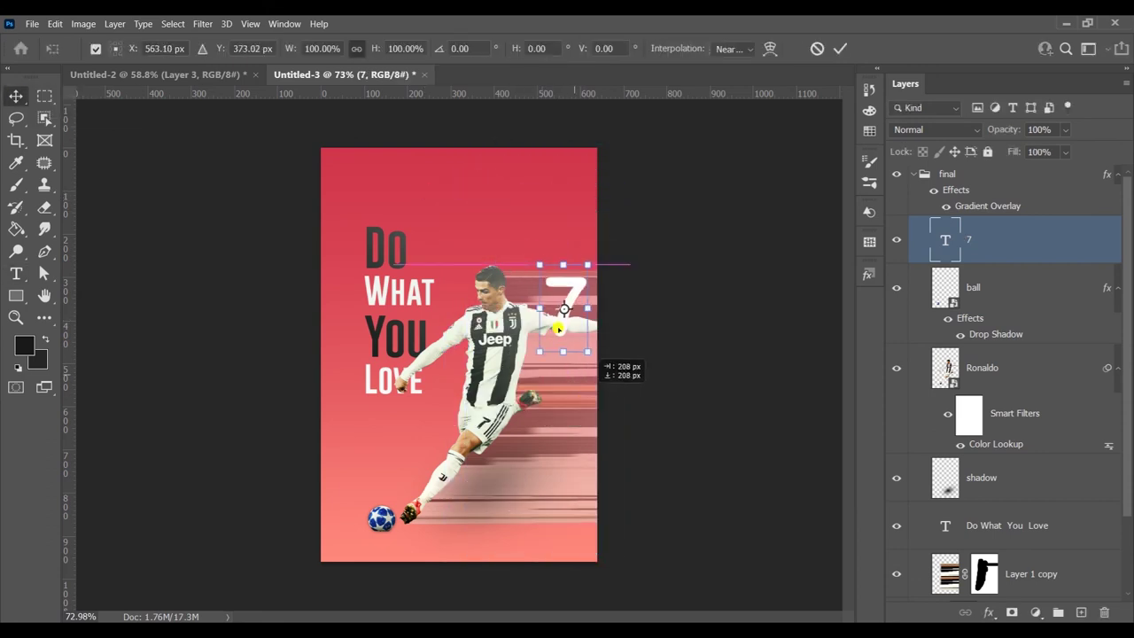
{"action": "mouse_move", "coordinate": [519, 286]}
{"action": "left_mouse_down"}
{"action": "mouse_move", "coordinate": [400, 307]}
{"action": "mouse_move", "coordinate": [418, 271]}
{"action": "left_mouse_up"}
{"action": "key", "text": "Return"}
{"action": "mouse_move", "coordinate": [525, 238]}
{"action": "left_mouse_down"}
{"action": "mouse_move", "coordinate": [543, 258]}
{"action": "mouse_move", "coordinate": [484, 244]}
{"action": "left_mouse_up"}
Rasterize the 7 layer and drag it below the footballer layer
{"action": "right_click", "coordinate": [973, 239]}
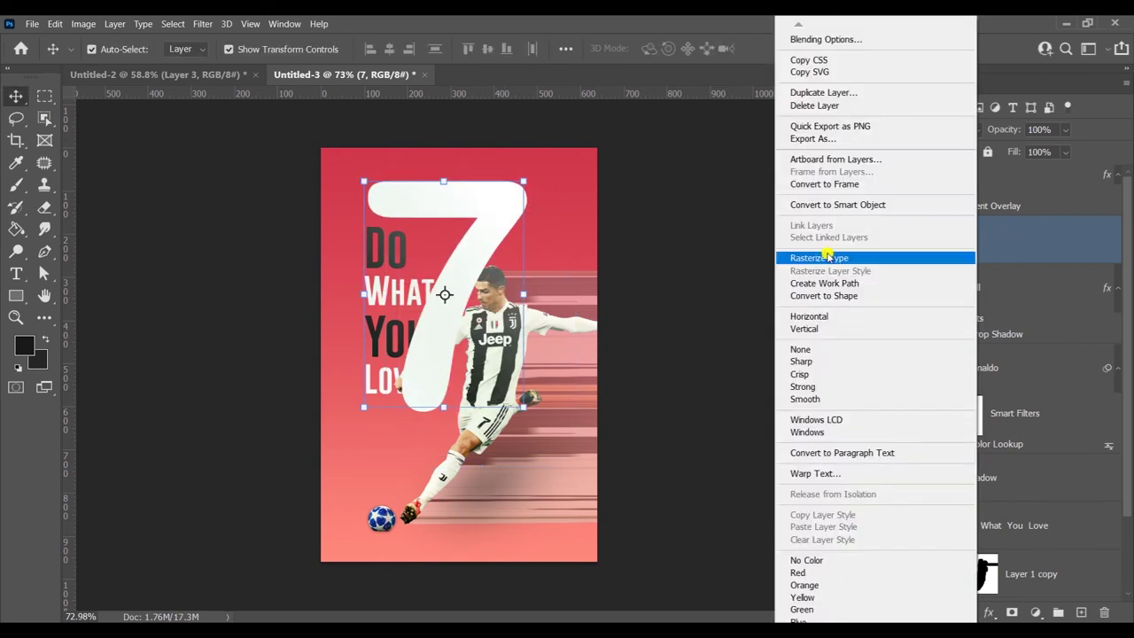
{"action": "left_click", "coordinate": [828, 256]}
{"action": "left_click_drag", "start_coordinate": [946, 241], "coordinate": [939, 437]}
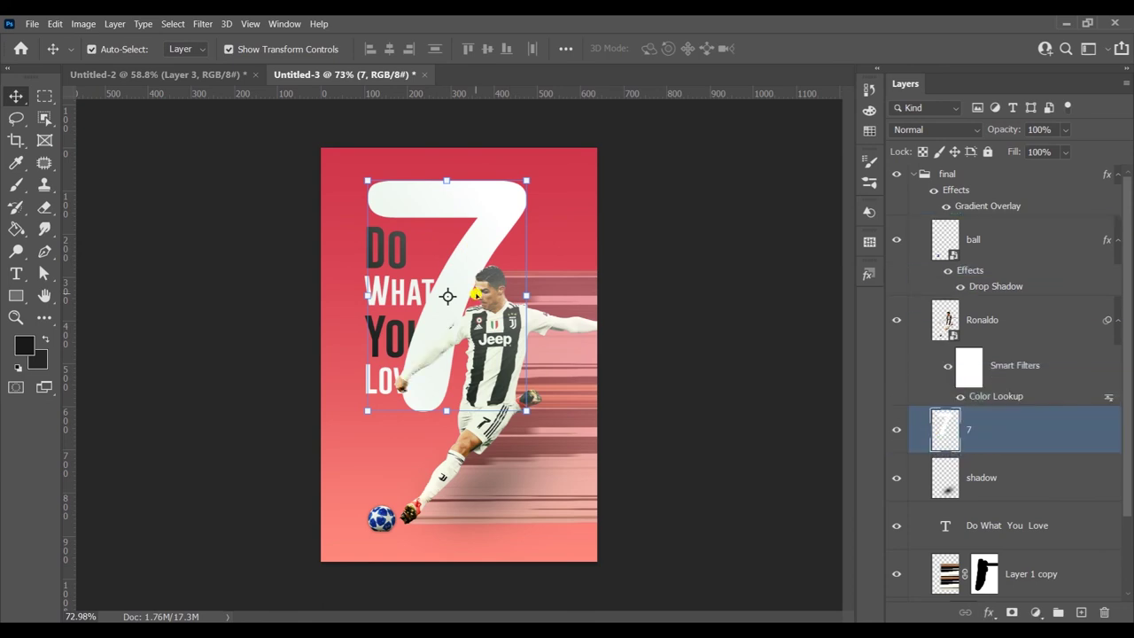
Add a layer mask to the footballer layer and paint out part of his hand
{"action": "scroll", "coordinate": [476, 294], "scroll_direction": "down", "scroll_amount": 1}
{"action": "scroll", "coordinate": [475, 294], "scroll_direction": "up", "scroll_amount": 1}
{"action": "left_click", "coordinate": [1018, 320]}
{"action": "left_click", "coordinate": [1011, 612]}
{"action": "scroll", "coordinate": [400, 421], "scroll_direction": "up", "scroll_amount": 2}
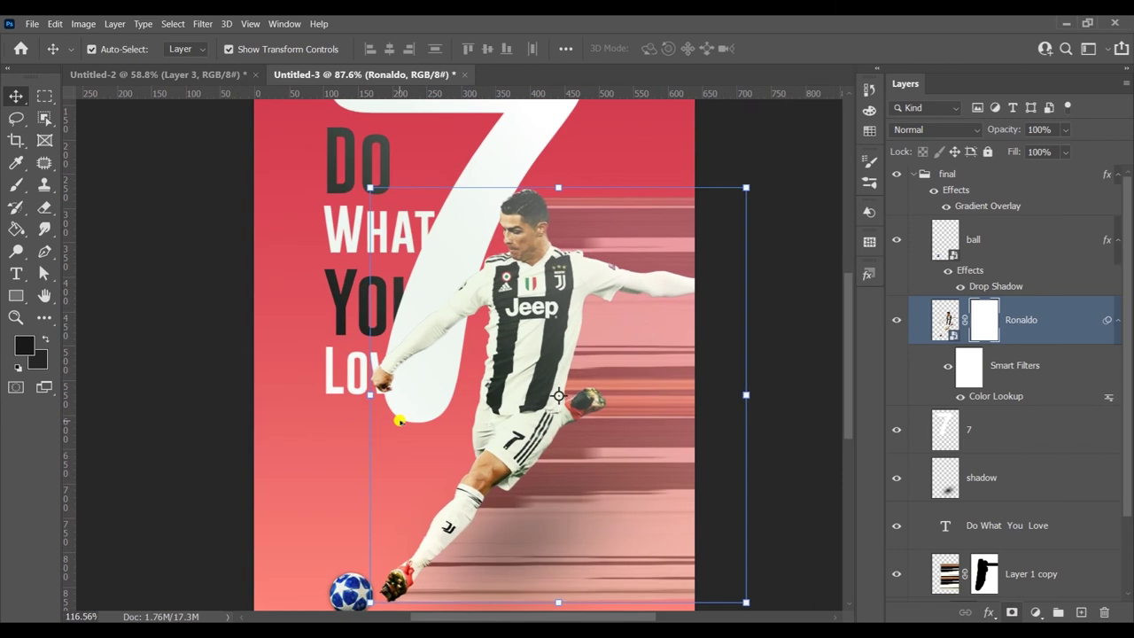
{"action": "scroll", "coordinate": [399, 421], "scroll_direction": "up", "scroll_amount": 2}
{"action": "key", "text": "b"}
{"action": "left_click_drag", "start_coordinate": [364, 347], "coordinate": [352, 378]}
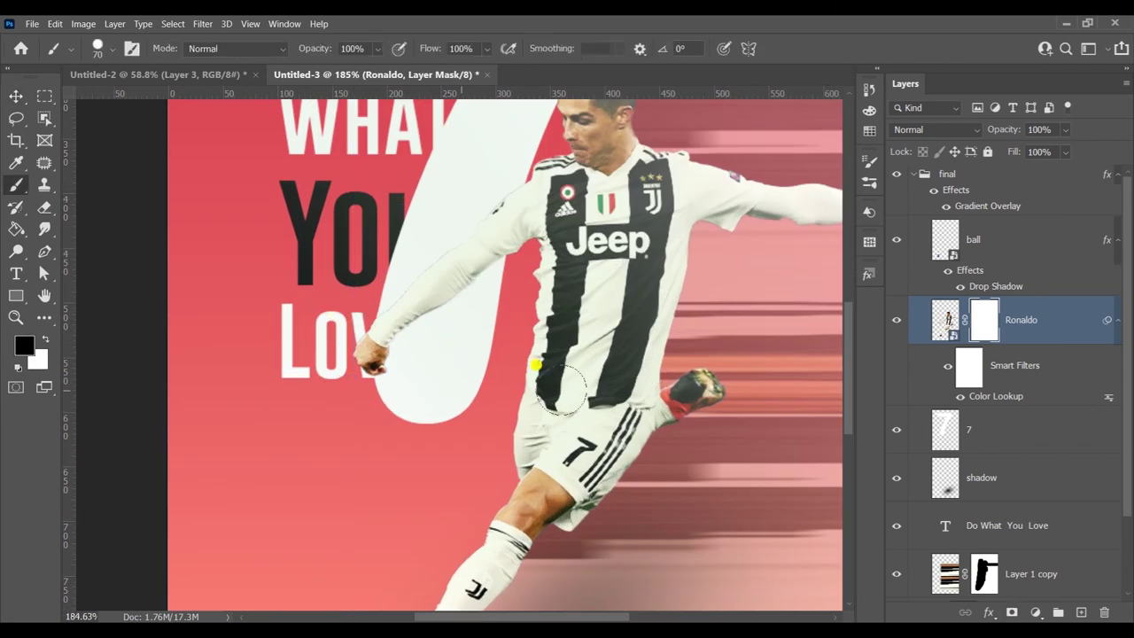
Load the 7 as a selection and paint the mask black where the hand crosses the 7
{"action": "left_click", "coordinate": [945, 430]}
{"action": "left_click", "coordinate": [946, 429], "text": "ctrl"}
{"action": "left_click", "coordinate": [982, 320]}
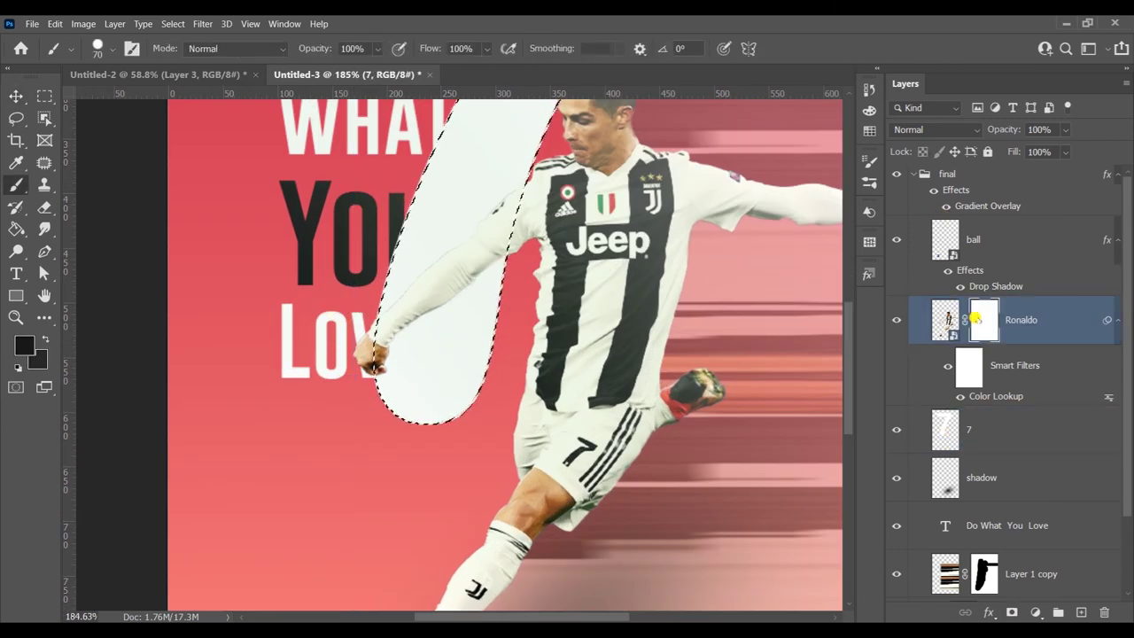
{"action": "left_click", "coordinate": [177, 24]}
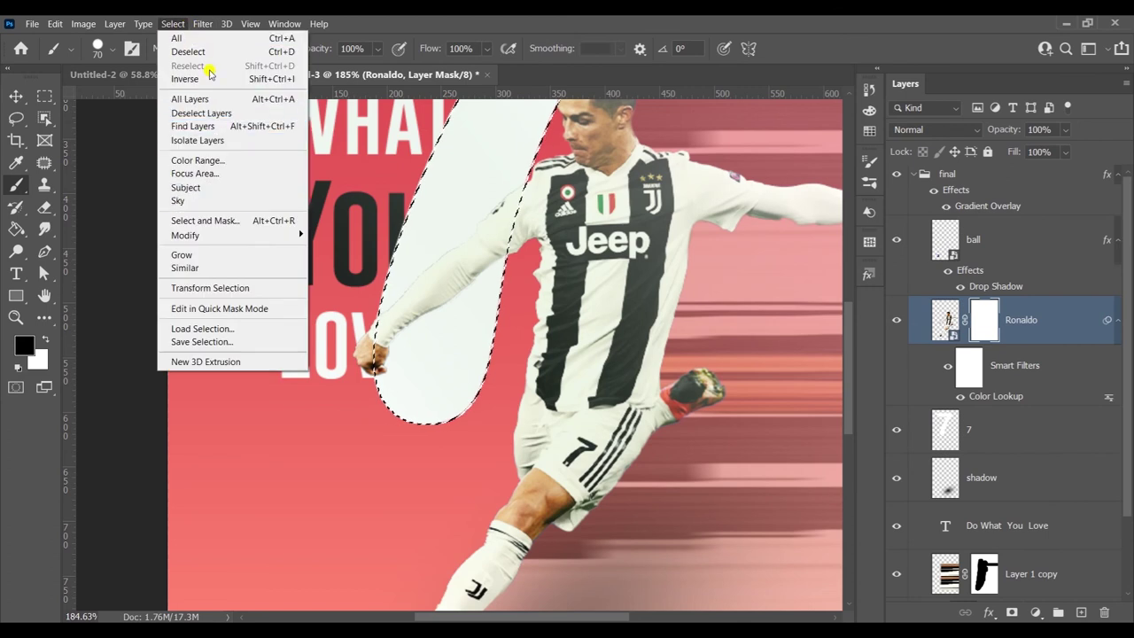
{"action": "key", "text": "Escape"}
{"action": "left_click_drag", "start_coordinate": [337, 366], "coordinate": [375, 354]}
{"action": "key", "text": "ctrl+d"}
{"action": "key", "text": "ctrl+0"}
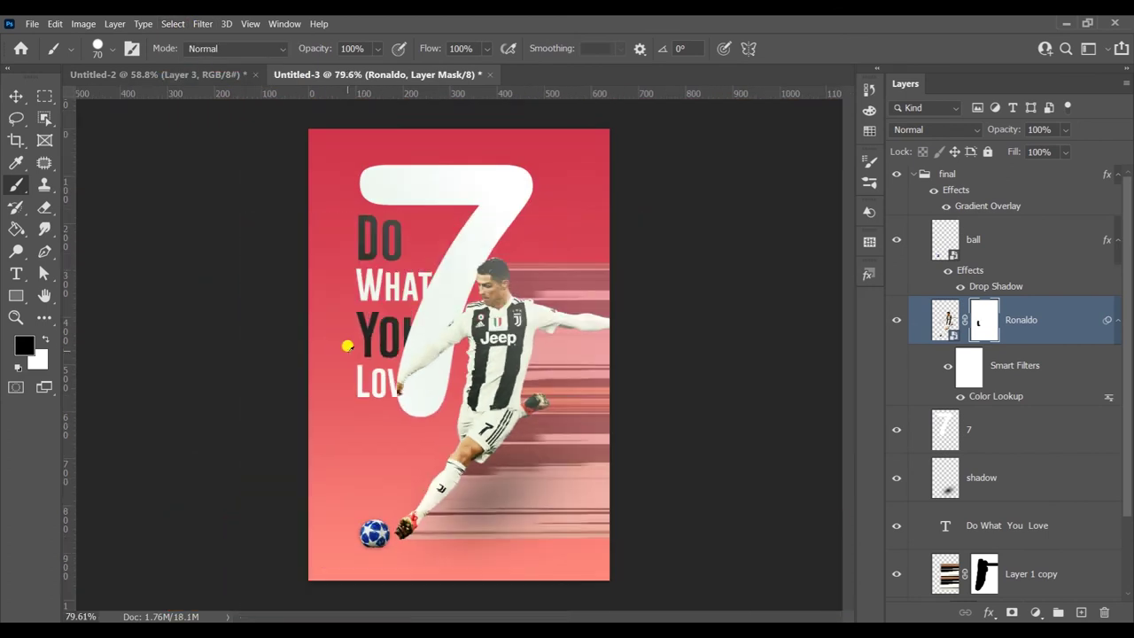
{"action": "left_click", "coordinate": [16, 95]}
{"action": "left_click", "coordinate": [531, 450]}
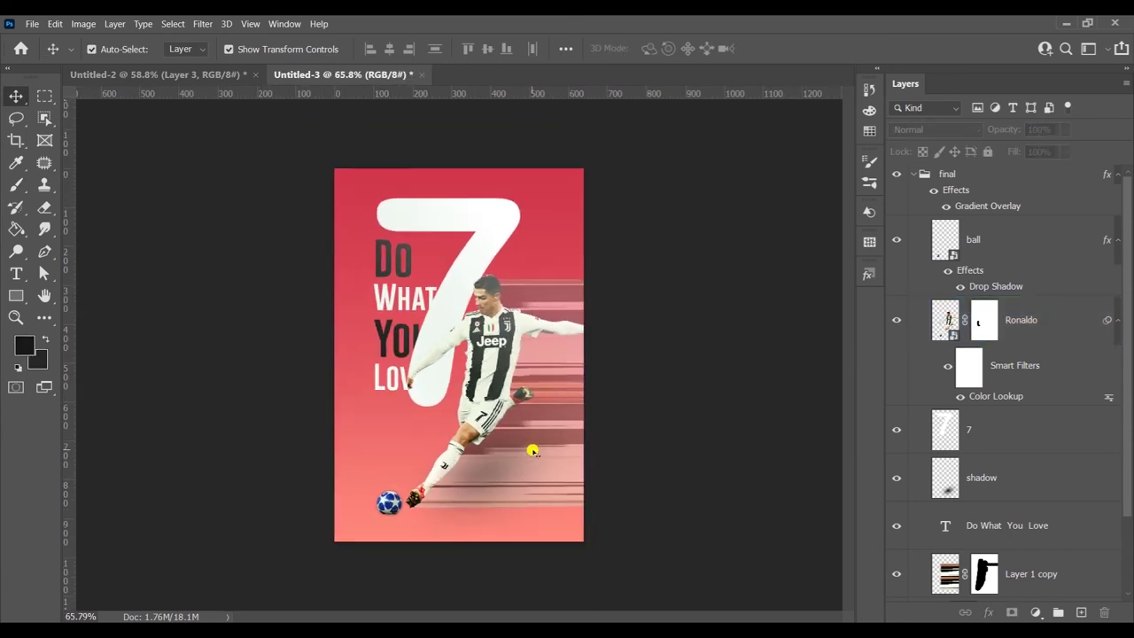
Nudge the DO WHAT YOU LOVE headline and the ball slightly left
{"action": "left_click_drag", "start_coordinate": [401, 295], "coordinate": [392, 295]}
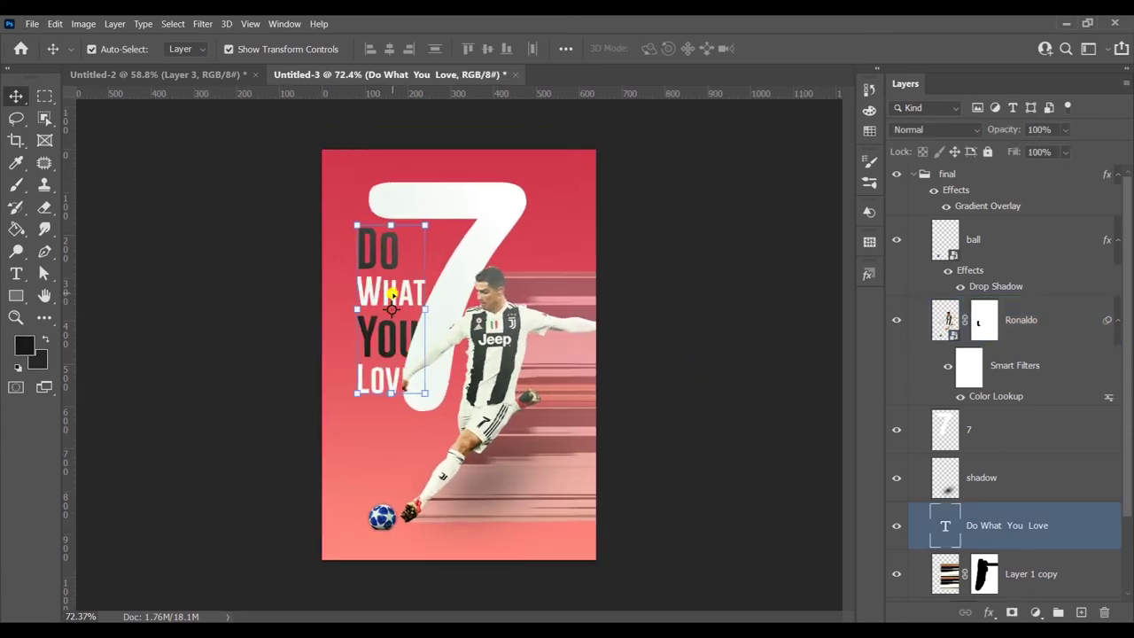
{"action": "left_click_drag", "start_coordinate": [394, 512], "coordinate": [381, 515]}
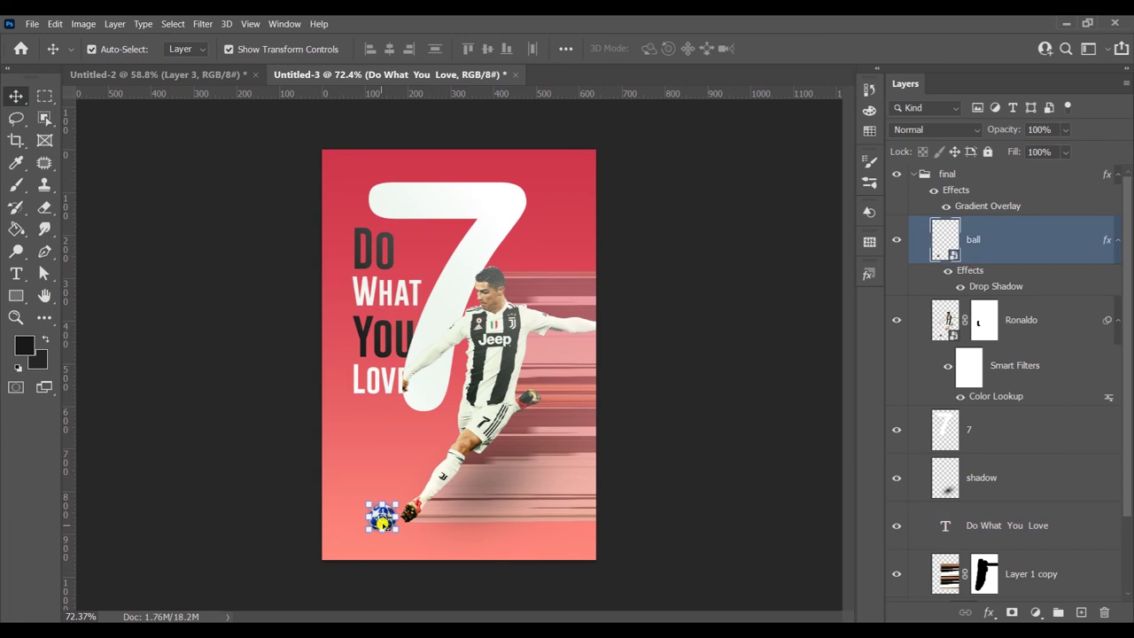
{"action": "mouse_move", "coordinate": [72, 327]}
{"action": "left_mouse_down"}
{"action": "mouse_move", "coordinate": [354, 296]}
{"action": "mouse_move", "coordinate": [71, 293]}
{"action": "left_mouse_up"}
{"action": "left_click", "coordinate": [609, 297]}
{"action": "scroll", "coordinate": [459, 354], "scroll_direction": "down", "scroll_amount": 2}
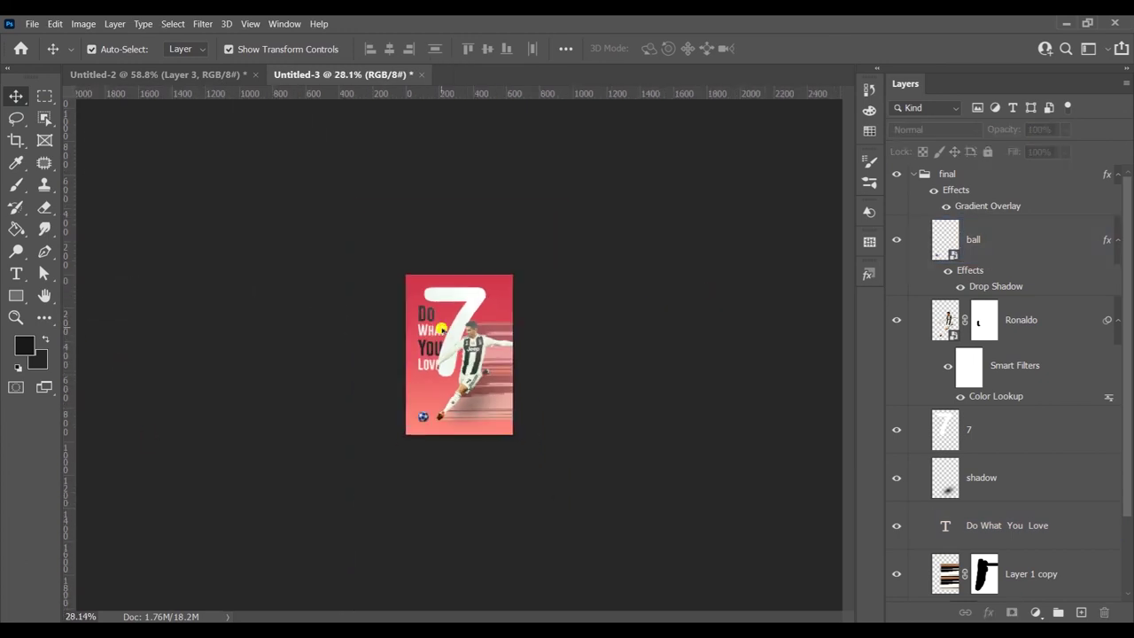
Make the 7 layer semi-transparent and collapse the final group in the Layers panel
{"action": "left_click", "coordinate": [481, 232]}
{"action": "left_click_drag", "start_coordinate": [1039, 142], "coordinate": [1040, 130]}
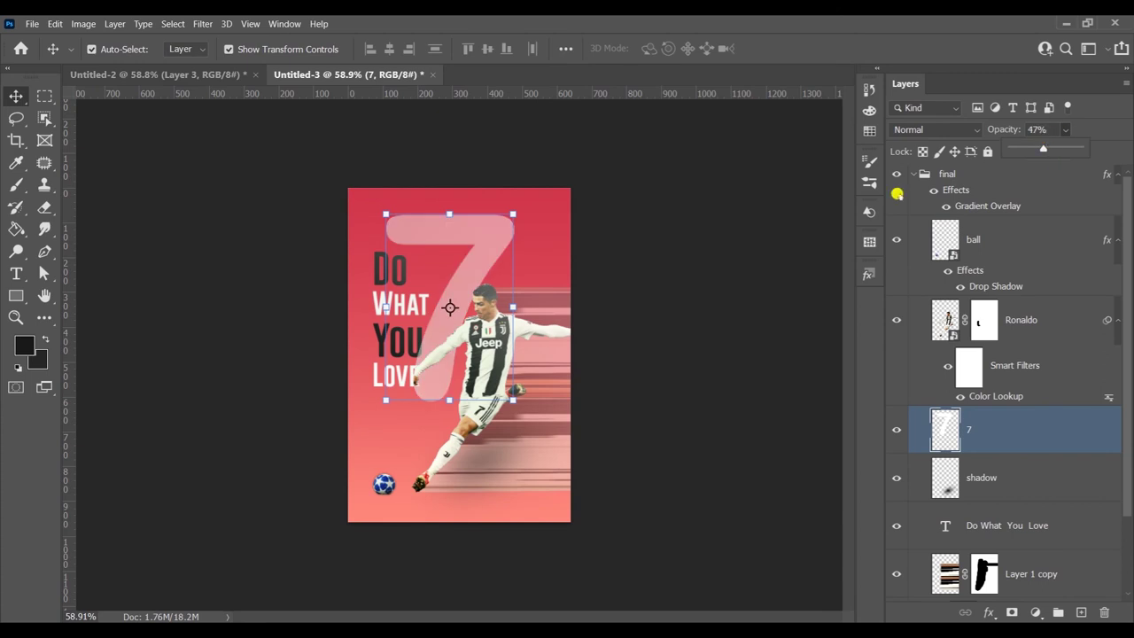
{"action": "mouse_move", "coordinate": [847, 213]}
{"action": "left_mouse_down"}
{"action": "mouse_move", "coordinate": [1074, 170]}
{"action": "mouse_move", "coordinate": [1107, 147]}
{"action": "left_mouse_up"}
{"action": "left_click", "coordinate": [940, 177]}
{"action": "left_click", "coordinate": [913, 173]}
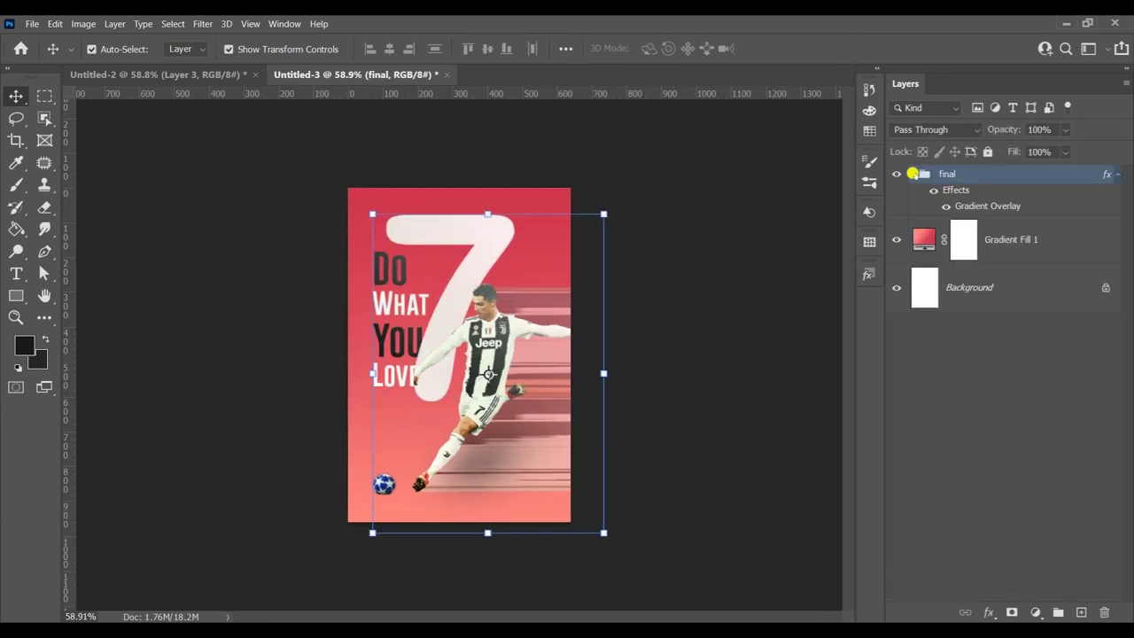
{"action": "left_click", "coordinate": [714, 338]}
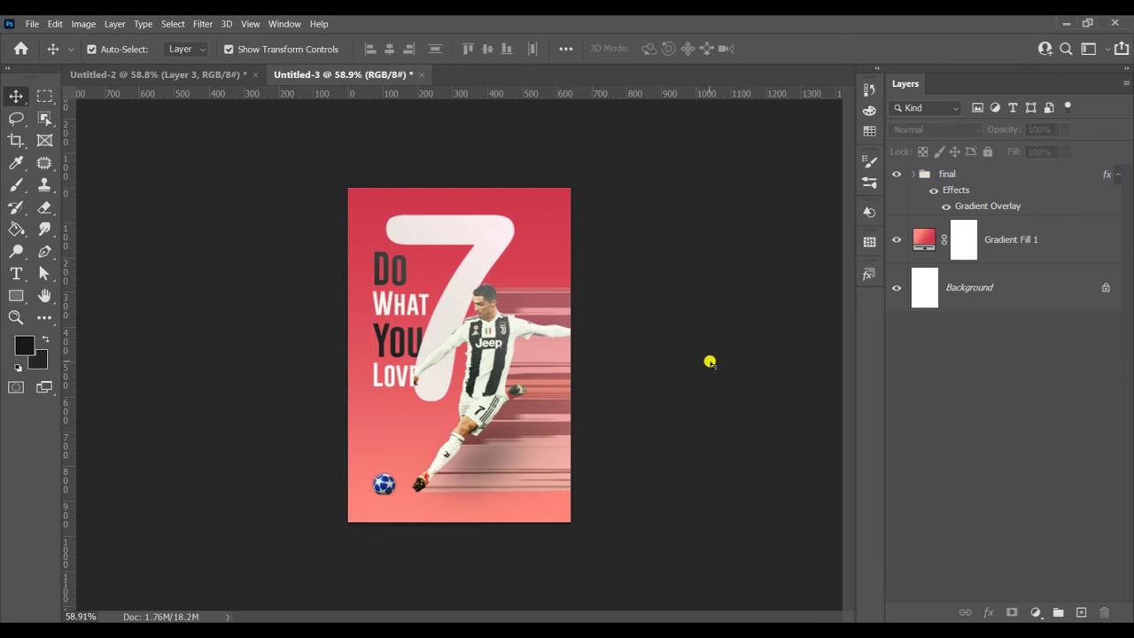
{"action": "scroll", "coordinate": [710, 361], "scroll_direction": "up", "scroll_amount": 1}
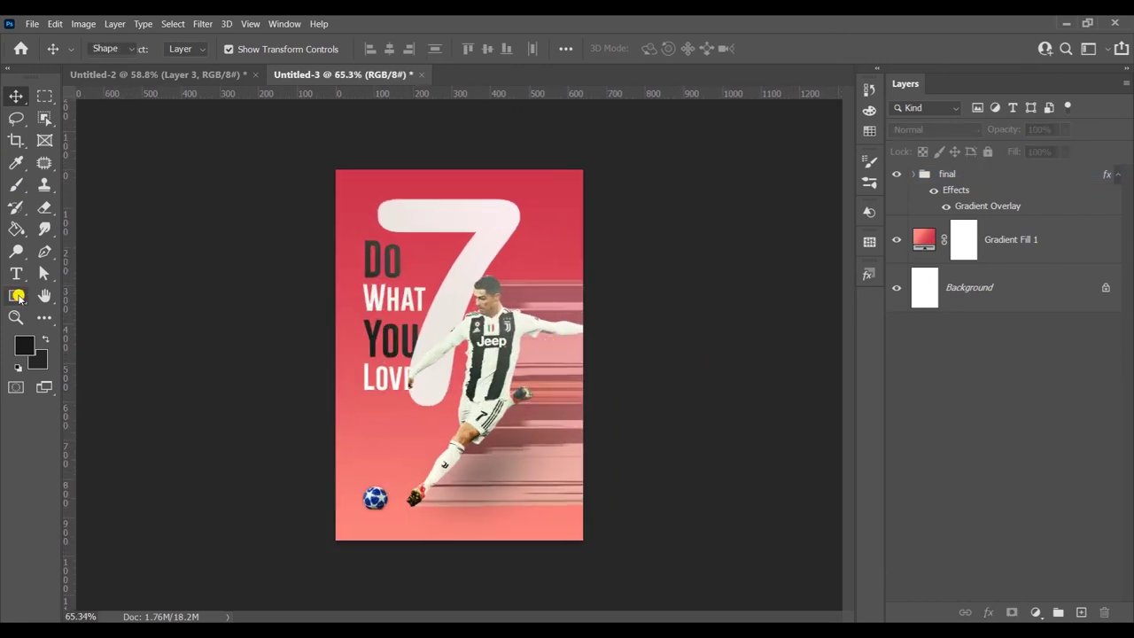
Draw an unfilled frame rectangle nearly covering the poster with a 100 px top-left corner radius
{"action": "left_click", "coordinate": [17, 296]}
{"action": "left_click_drag", "start_coordinate": [350, 183], "coordinate": [563, 523]}
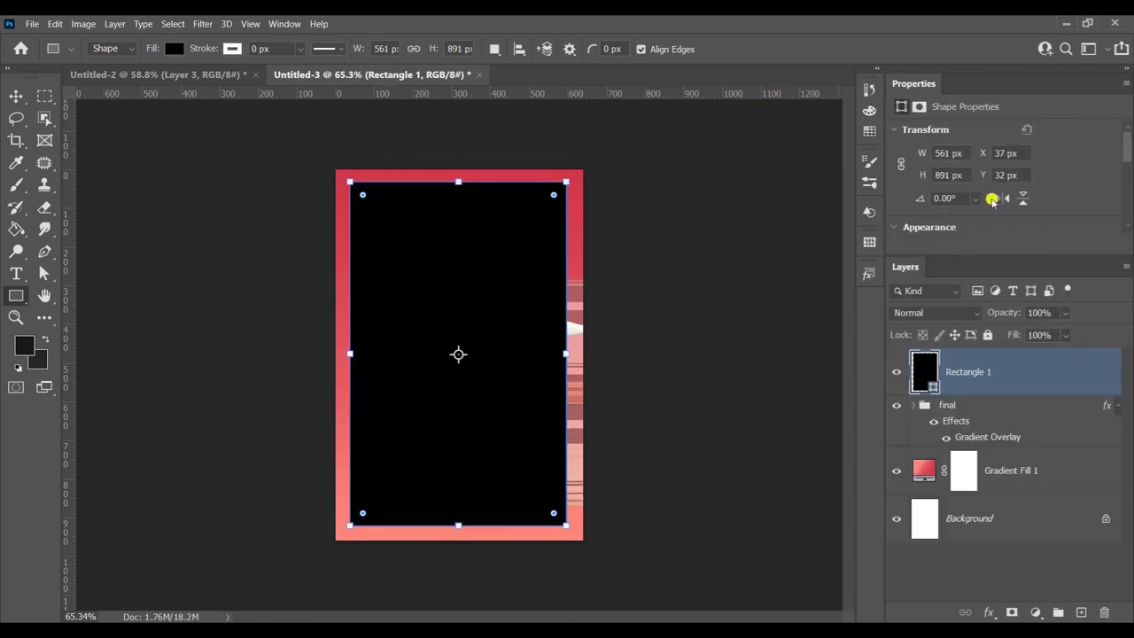
{"action": "scroll", "coordinate": [951, 197], "scroll_direction": "down", "scroll_amount": 3}
{"action": "left_click", "coordinate": [943, 130]}
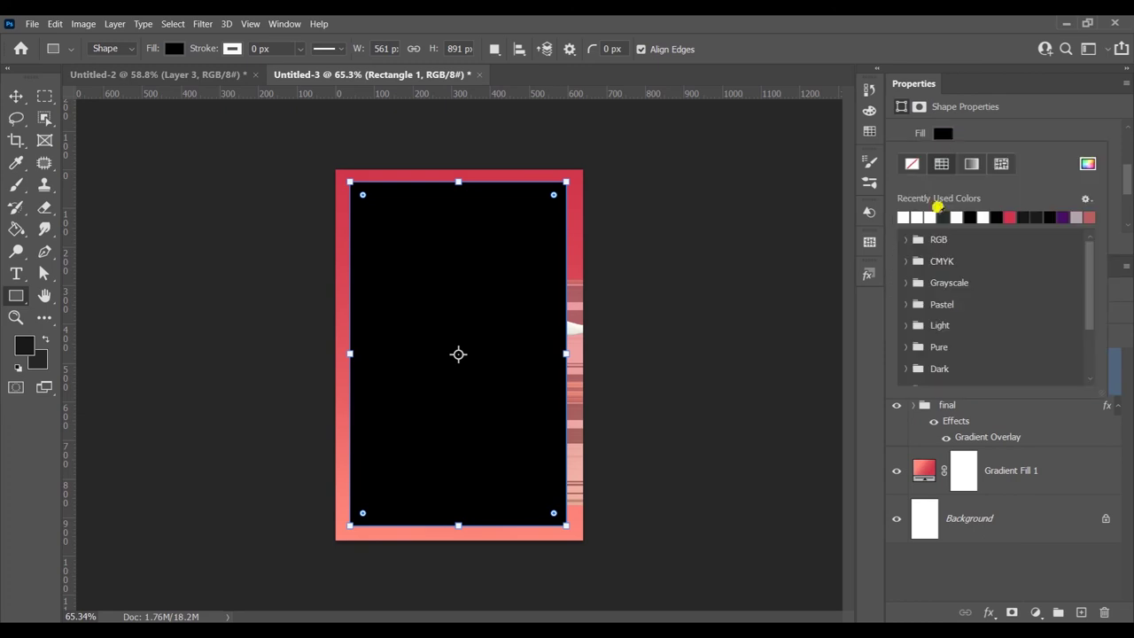
{"action": "left_click", "coordinate": [913, 164]}
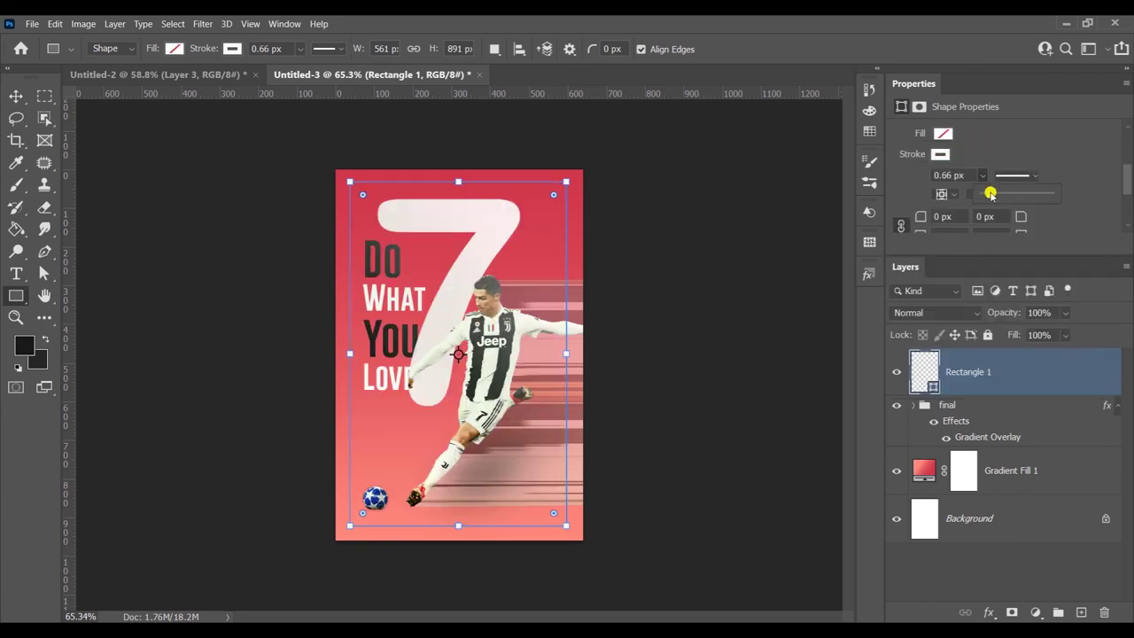
{"action": "scroll", "coordinate": [910, 182], "scroll_direction": "down", "scroll_amount": 2}
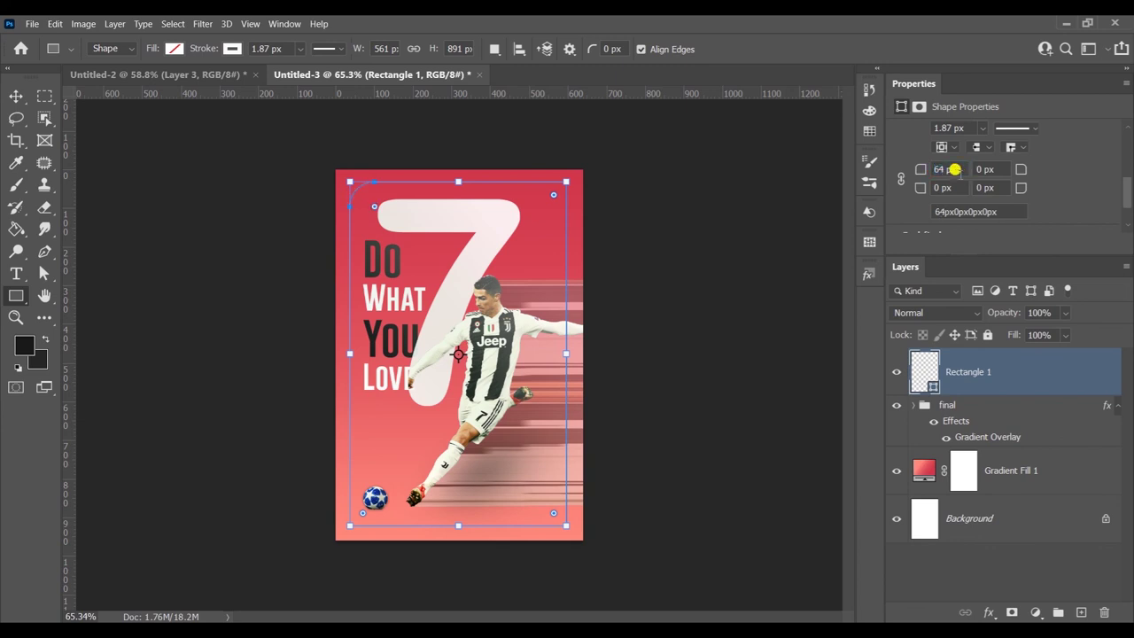
{"action": "left_click", "coordinate": [977, 181]}
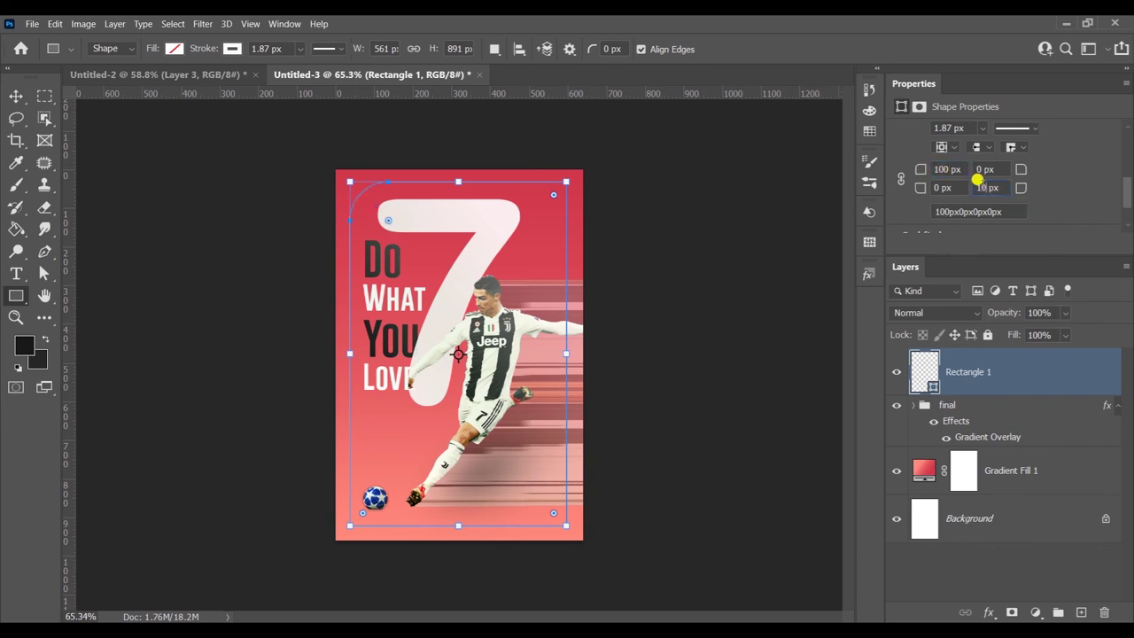
Add a layer mask to Rectangle 1 and paint it where the frame crosses the arm
{"action": "key", "text": "v"}
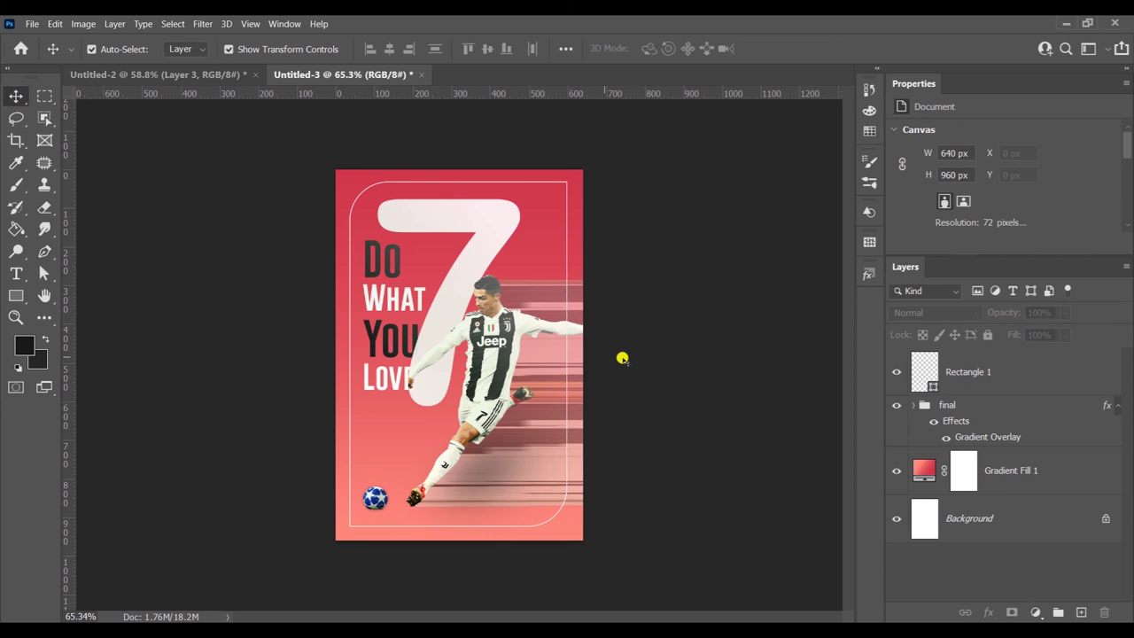
{"action": "right_click", "coordinate": [913, 83]}
{"action": "left_click", "coordinate": [925, 88]}
{"action": "left_click", "coordinate": [1007, 189]}
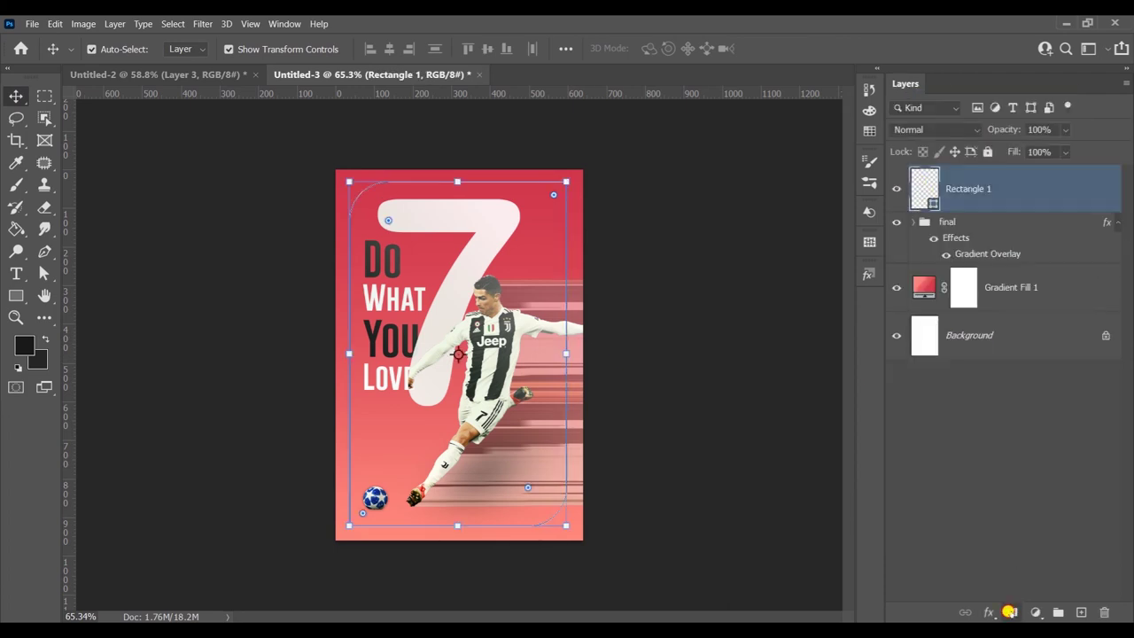
{"action": "left_click", "coordinate": [1012, 612]}
{"action": "scroll", "coordinate": [602, 365], "scroll_direction": "up", "scroll_amount": 2}
{"action": "key", "text": "b"}
{"action": "scroll", "coordinate": [584, 341], "scroll_direction": "up", "scroll_amount": 1}
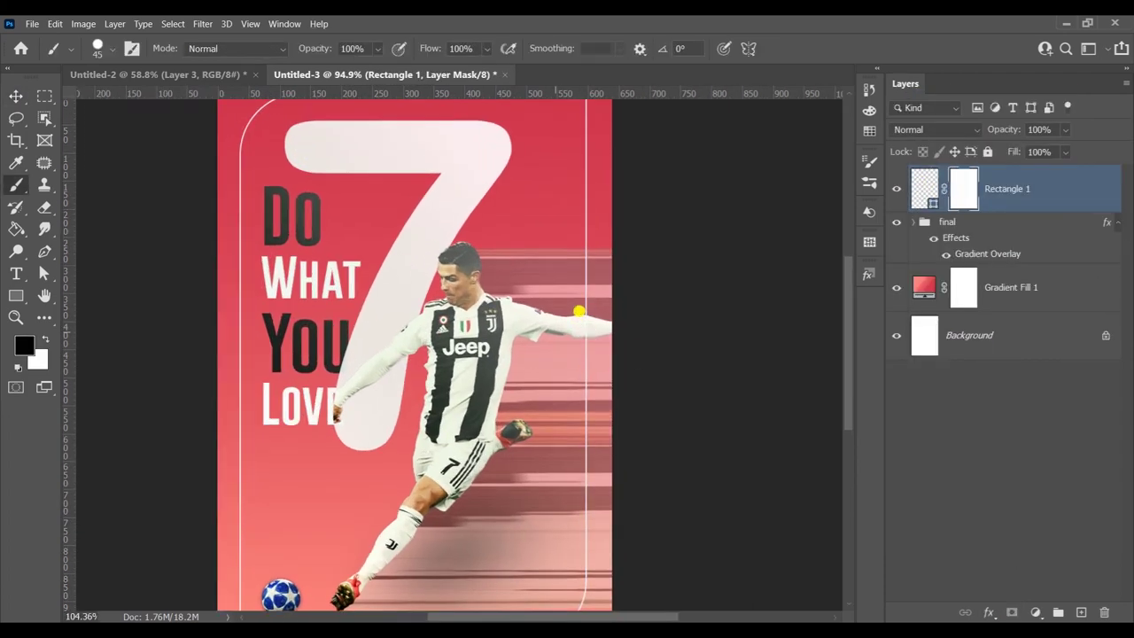
{"action": "scroll", "coordinate": [580, 334], "scroll_direction": "up", "scroll_amount": 2}
{"action": "scroll", "coordinate": [577, 319], "scroll_direction": "down", "scroll_amount": 3}
{"action": "scroll", "coordinate": [577, 332], "scroll_direction": "up", "scroll_amount": 7}
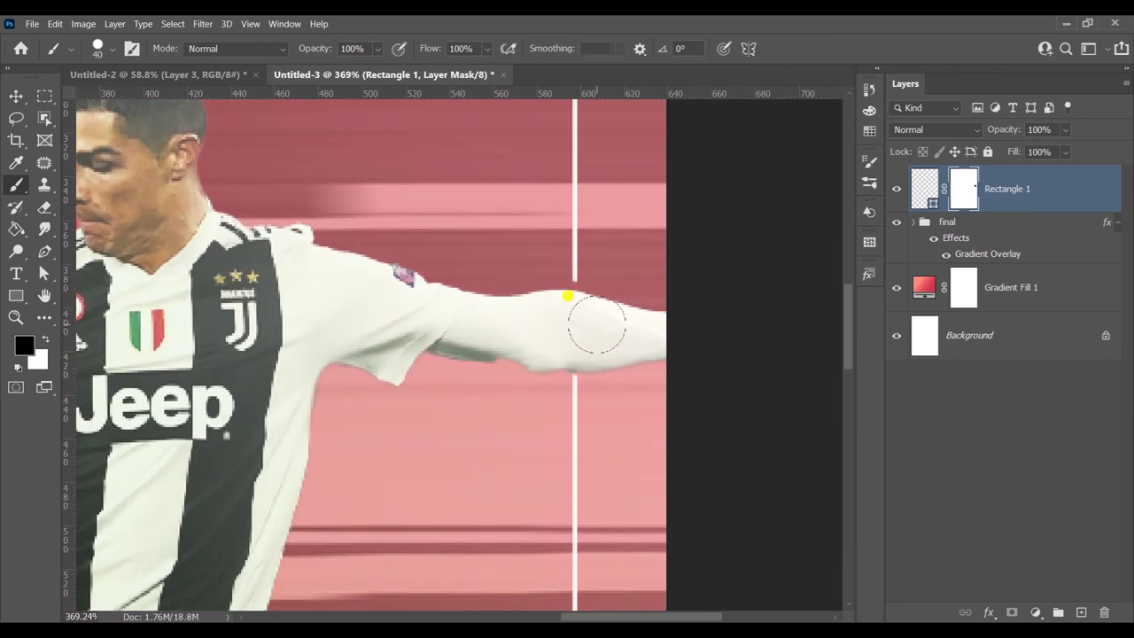
{"action": "scroll", "coordinate": [547, 387], "scroll_direction": "down", "scroll_amount": 3}
{"action": "scroll", "coordinate": [556, 400], "scroll_direction": "down", "scroll_amount": 3}
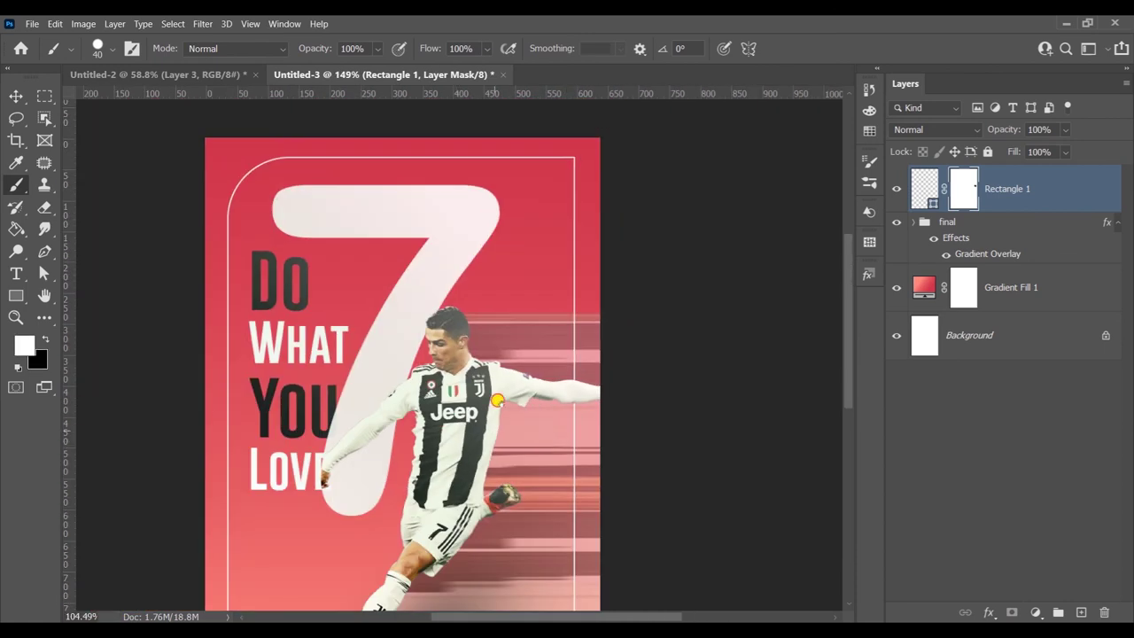
{"action": "scroll", "coordinate": [496, 425], "scroll_direction": "down", "scroll_amount": 1}
{"action": "scroll", "coordinate": [489, 434], "scroll_direction": "down", "scroll_amount": 1}
{"action": "scroll", "coordinate": [489, 434], "scroll_direction": "down", "scroll_amount": 1}
Switch to the Untitled-2 stadium photo, hide the cut-out player layers and select the original photo
{"action": "key", "text": "v"}
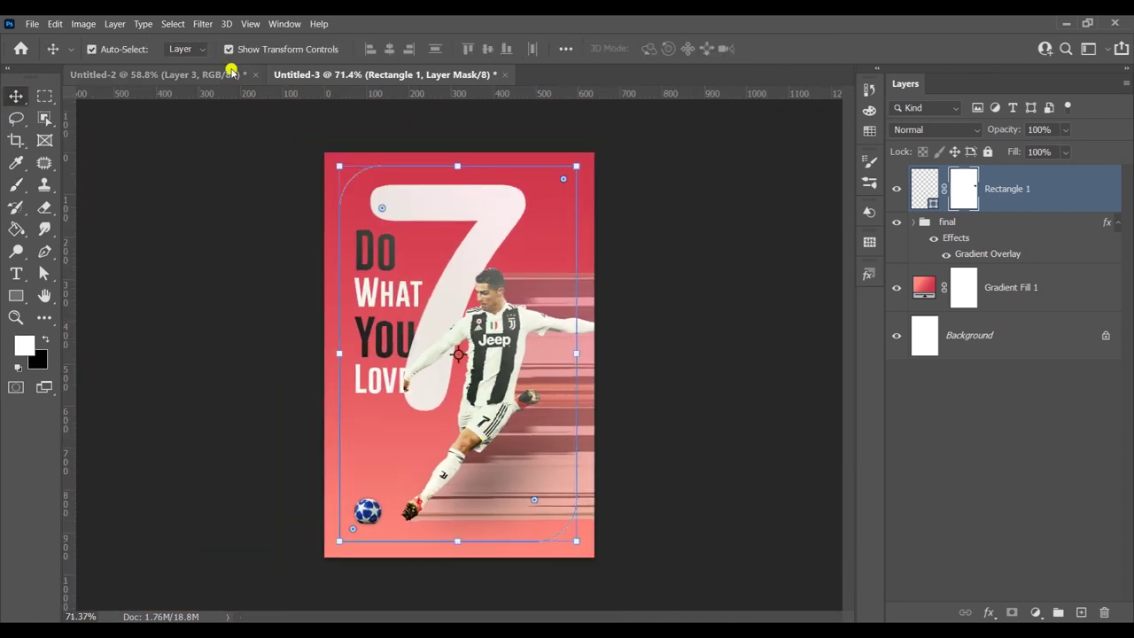
{"action": "left_click", "coordinate": [227, 74]}
{"action": "left_click", "coordinate": [948, 292]}
{"action": "left_click", "coordinate": [896, 282]}
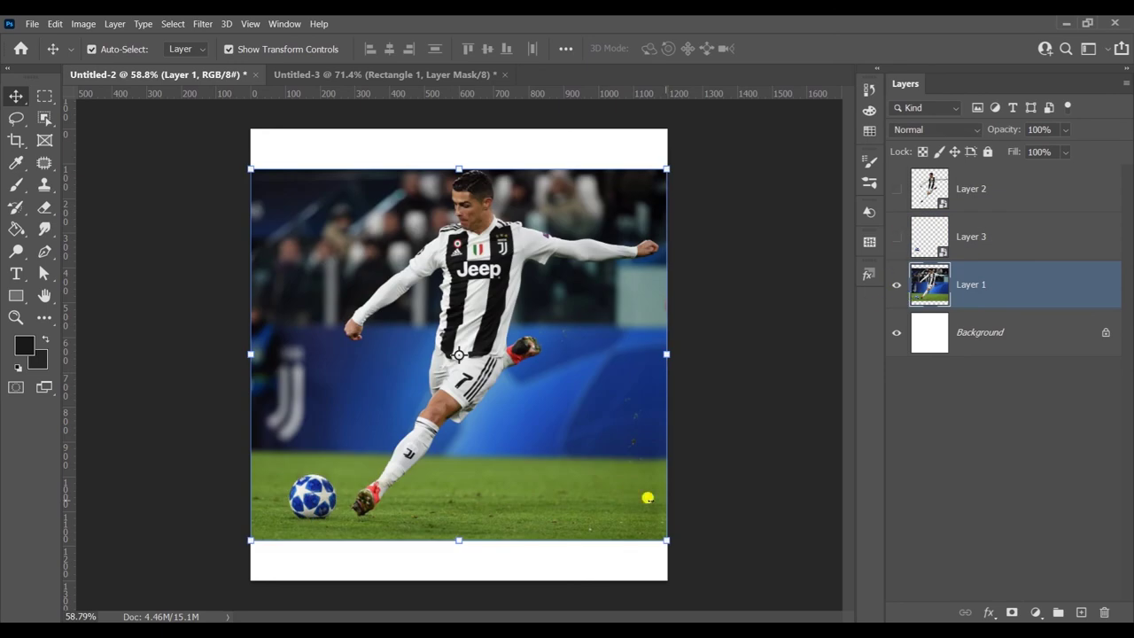
Lasso the grass strip in the stadium photo, copy it to a new layer and drag it into the poster
{"action": "key", "text": "l"}
{"action": "left_click_drag", "start_coordinate": [425, 461], "coordinate": [558, 462]}
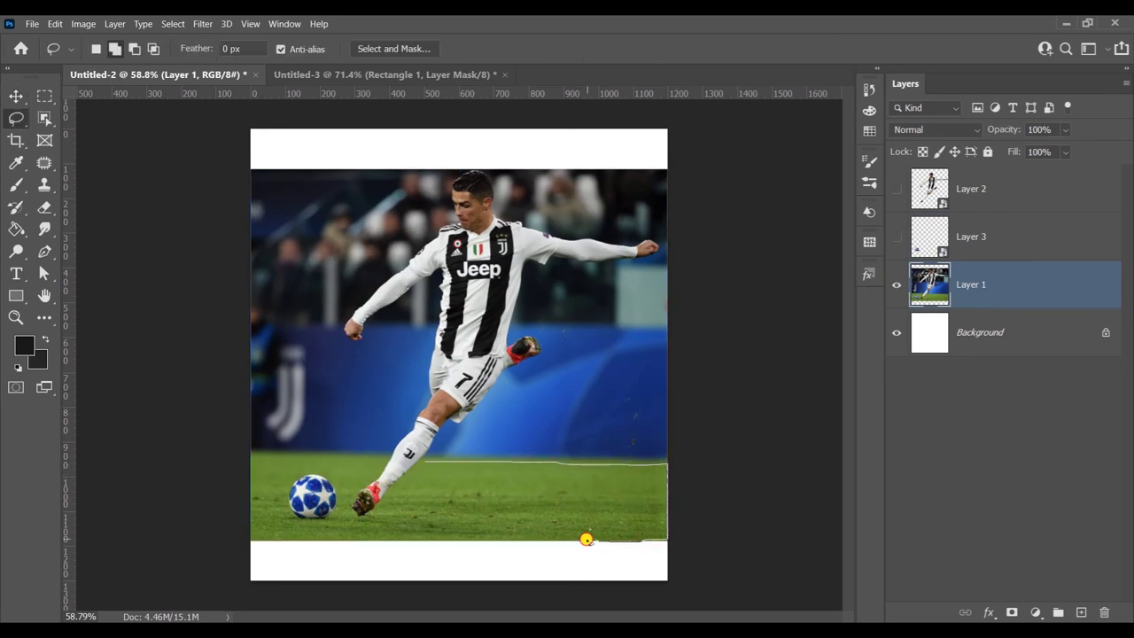
{"action": "left_click_drag", "start_coordinate": [380, 534], "coordinate": [381, 534]}
{"action": "key", "text": "ctrl+j"}
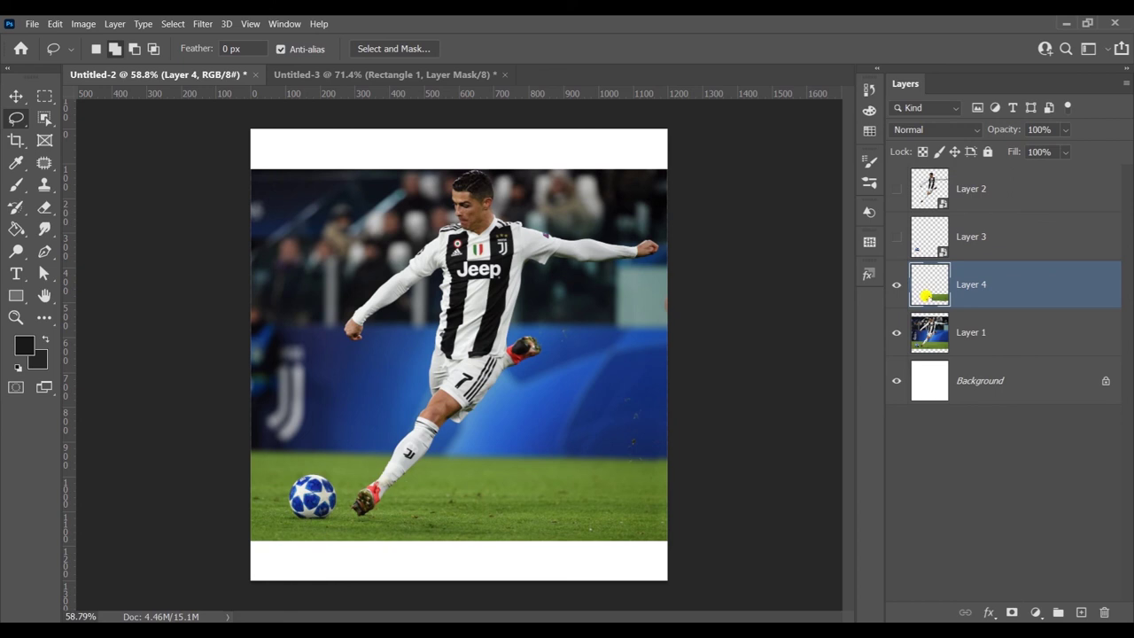
{"action": "key", "text": "v"}
{"action": "left_click_drag", "start_coordinate": [627, 489], "coordinate": [375, 141]}
Convert the grass layer to a Smart Object, place it above Gradient Fill 1 at the poster's bottom
{"action": "right_click", "coordinate": [961, 190]}
{"action": "left_click", "coordinate": [815, 203]}
{"action": "left_click_drag", "start_coordinate": [961, 189], "coordinate": [946, 269]}
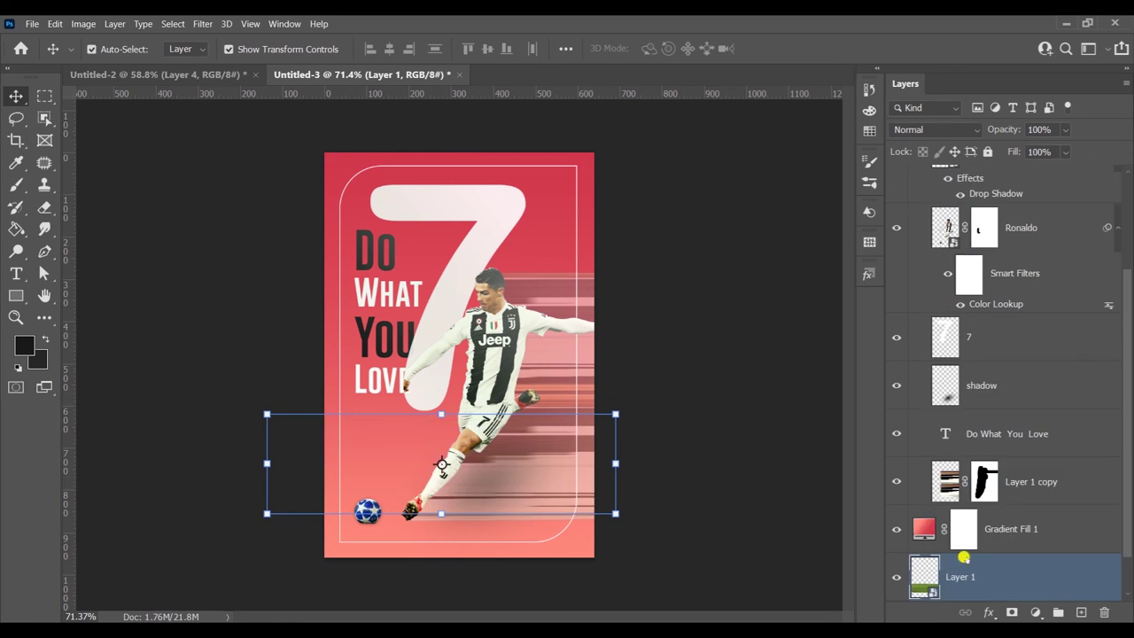
{"action": "left_click_drag", "start_coordinate": [934, 286], "coordinate": [956, 523]}
{"action": "mouse_move", "coordinate": [404, 481]}
{"action": "left_mouse_down"}
{"action": "mouse_move", "coordinate": [408, 543]}
{"action": "mouse_move", "coordinate": [404, 527]}
{"action": "left_mouse_up"}
{"action": "scroll", "coordinate": [403, 530], "scroll_direction": "up", "scroll_amount": 3}
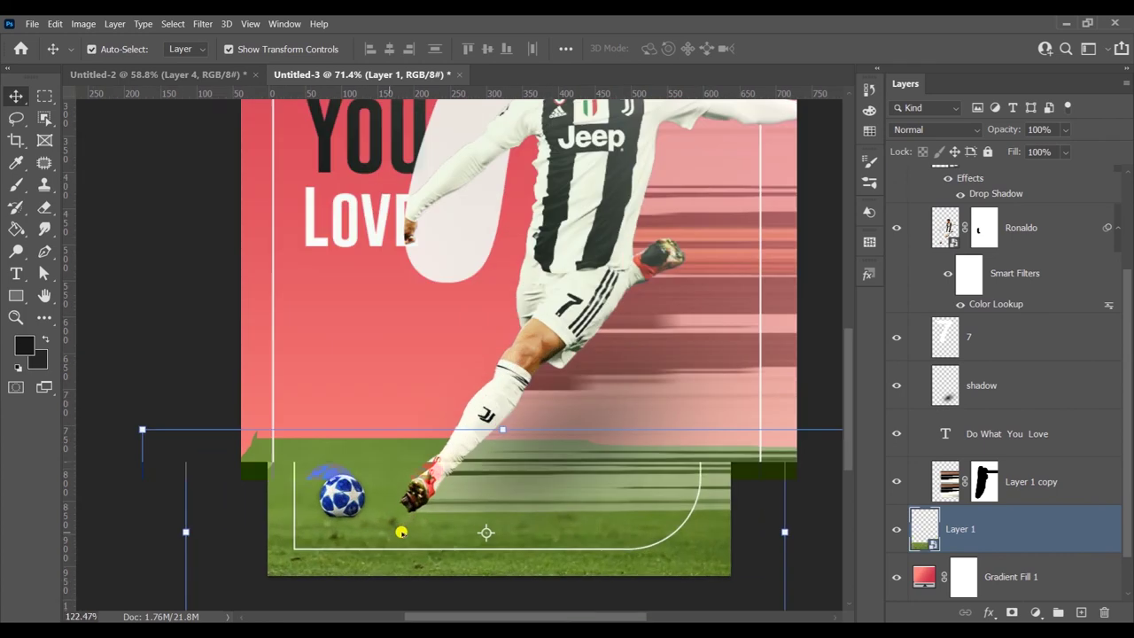
{"action": "key", "text": "shift+Up"}
{"action": "key", "text": "shift+Up"}
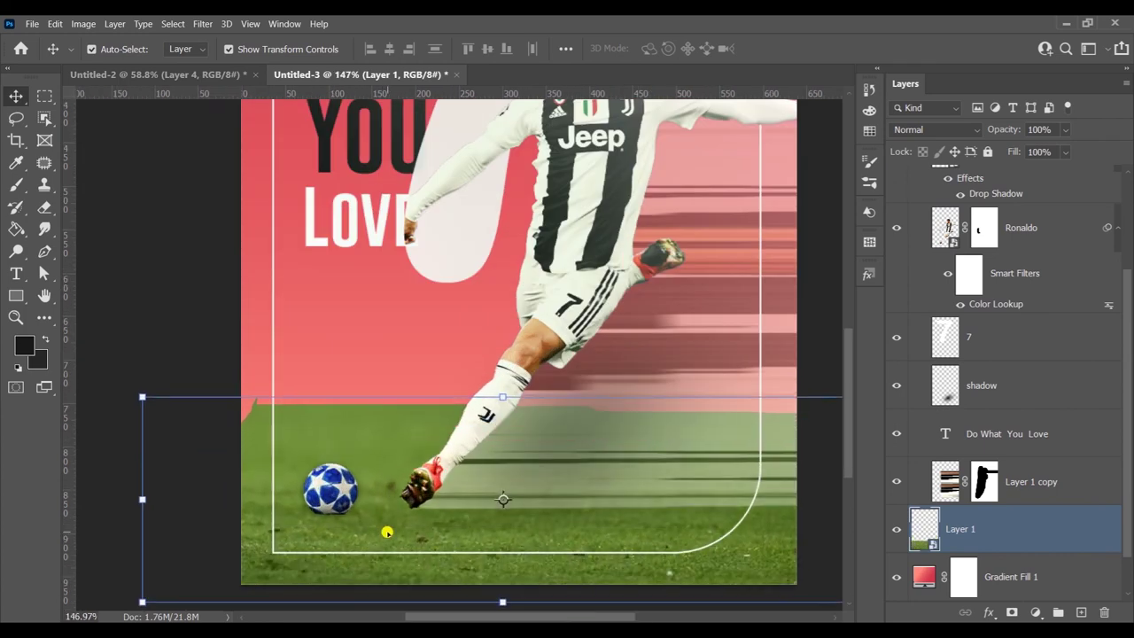
{"action": "scroll", "coordinate": [387, 530], "scroll_direction": "down", "scroll_amount": 1}
Brush black on the grass layer's mask across its top edge to blend it into the pink
{"action": "key", "text": "b"}
{"action": "key", "text": "d"}
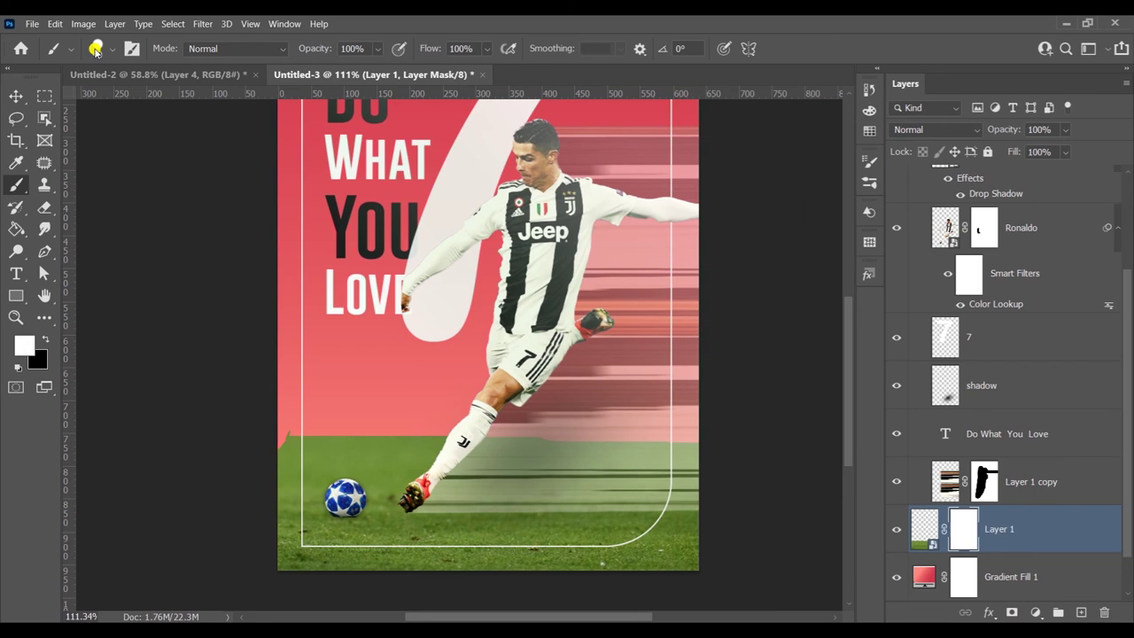
{"action": "key", "text": "x"}
{"action": "left_click_drag", "start_coordinate": [276, 442], "coordinate": [460, 434]}
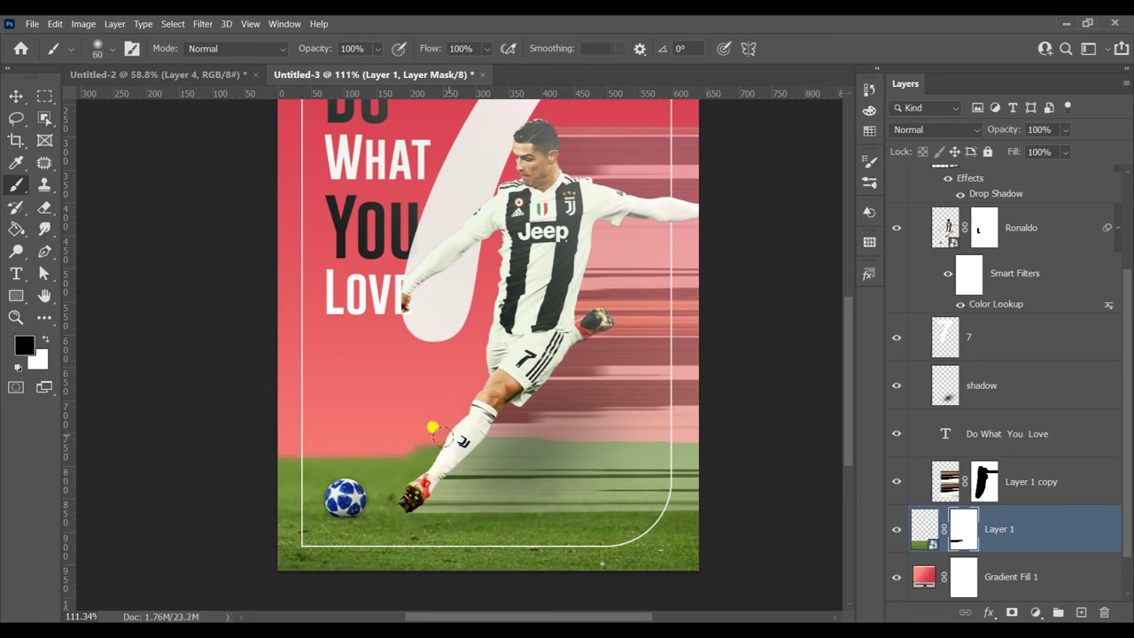
{"action": "left_click_drag", "start_coordinate": [390, 418], "coordinate": [770, 444]}
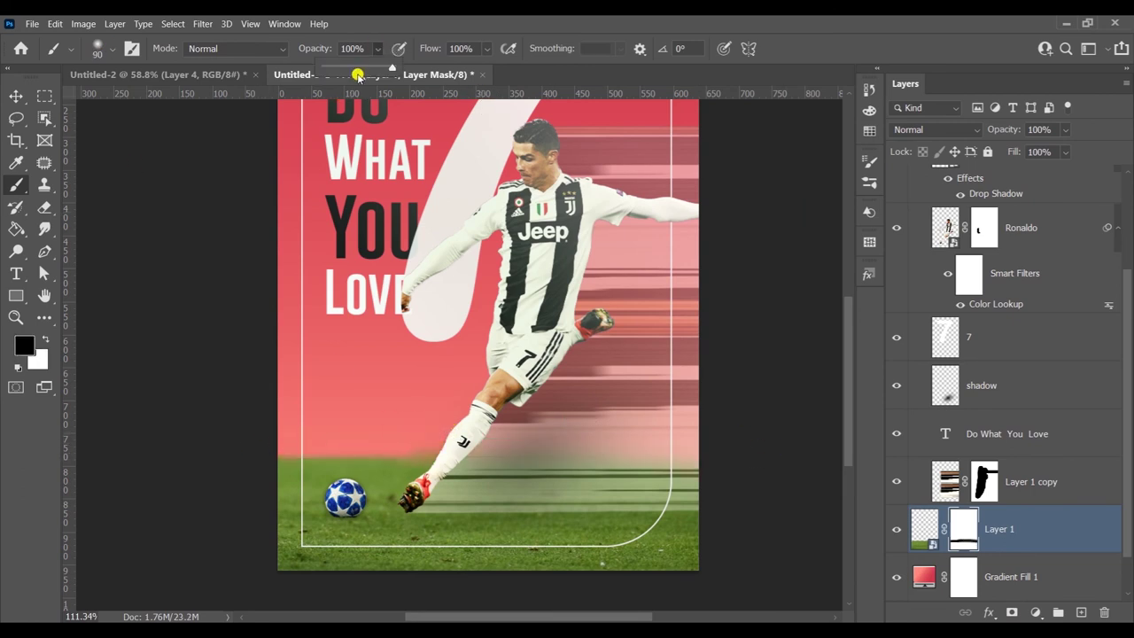
{"action": "left_click_drag", "start_coordinate": [269, 459], "coordinate": [673, 443]}
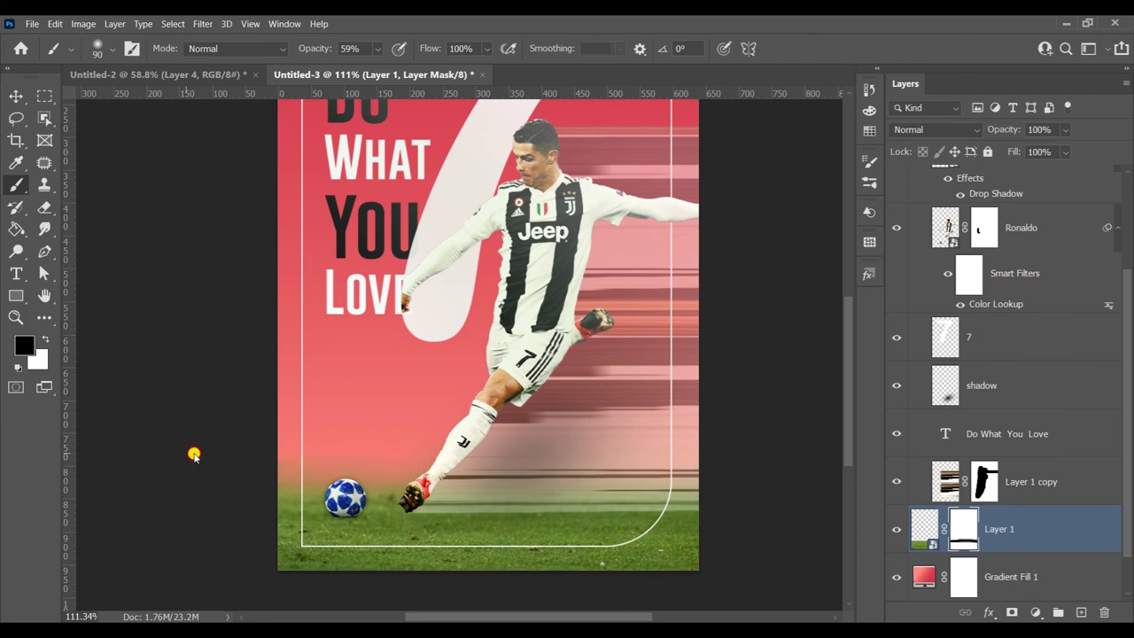
{"action": "left_click_drag", "start_coordinate": [485, 476], "coordinate": [563, 461]}
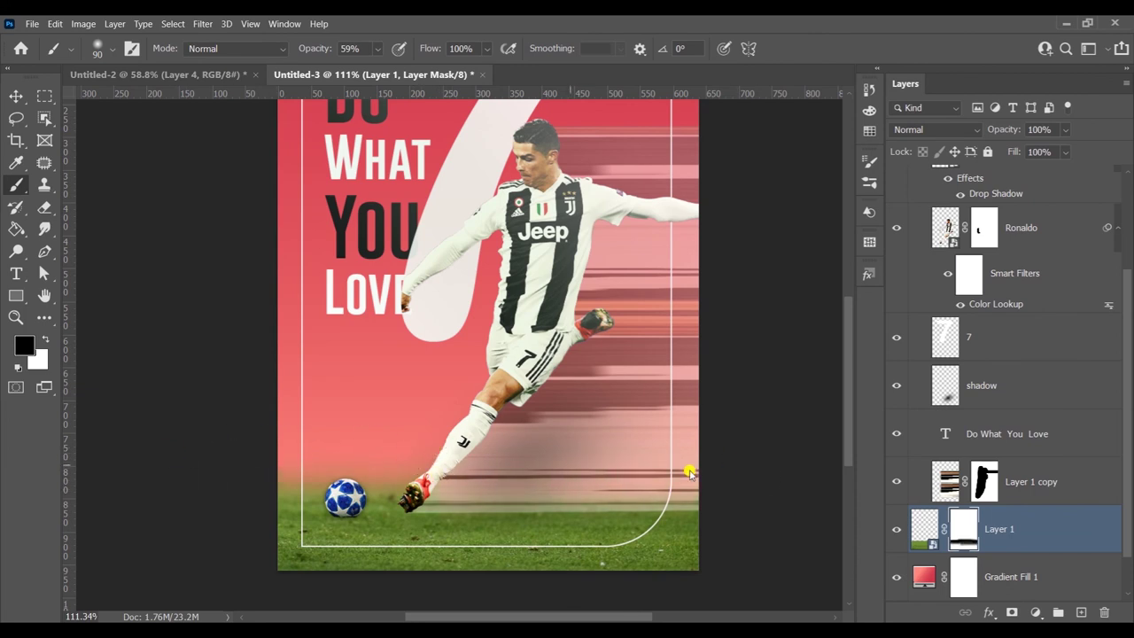
{"action": "scroll", "coordinate": [688, 479], "scroll_direction": "down", "scroll_amount": 1}
{"action": "scroll", "coordinate": [411, 426], "scroll_direction": "down", "scroll_amount": 1}
{"action": "scroll", "coordinate": [316, 505], "scroll_direction": "down", "scroll_amount": 4}
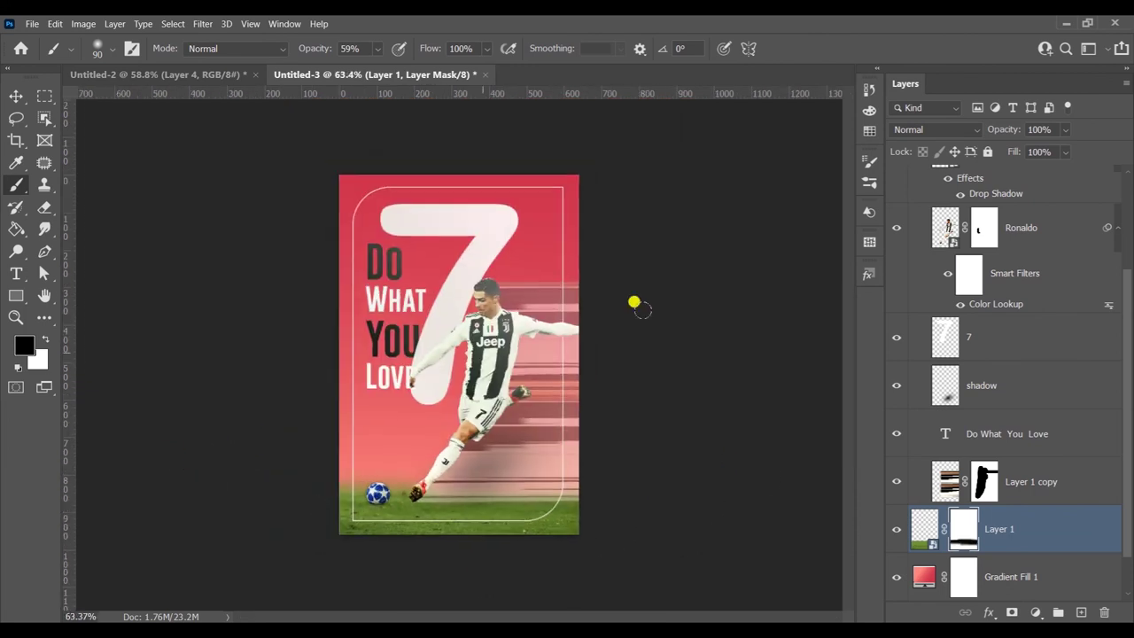
Deselect all layers, then select the Ronaldo player layer
{"action": "left_click", "coordinate": [9, 107]}
{"action": "left_click", "coordinate": [703, 435]}
{"action": "scroll", "coordinate": [700, 436], "scroll_direction": "up", "scroll_amount": 2}
{"action": "scroll", "coordinate": [485, 363], "scroll_direction": "up", "scroll_amount": 2}
{"action": "scroll", "coordinate": [485, 364], "scroll_direction": "down", "scroll_amount": 3}
{"action": "left_click", "coordinate": [484, 364]}
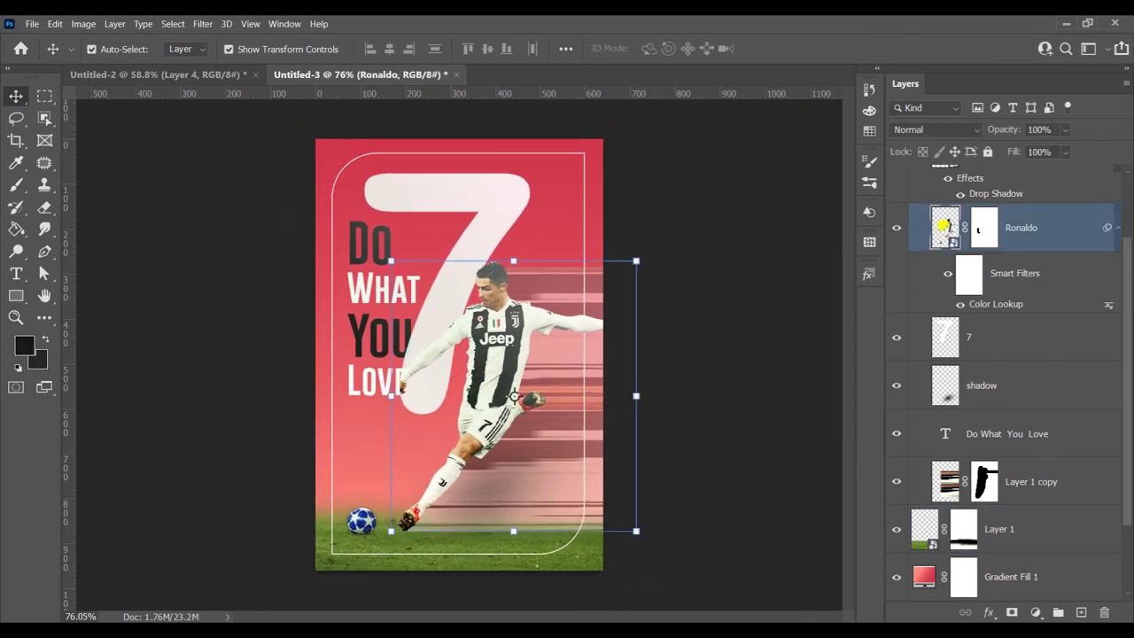
Apply Black & White with the Default preset to Ronaldo, then collapse the final group
{"action": "scroll", "coordinate": [921, 278], "scroll_direction": "up", "scroll_amount": 2}
{"action": "key", "text": "ctrl+alt+shift+b"}
{"action": "mouse_move", "coordinate": [559, 74]}
{"action": "left_mouse_down"}
{"action": "mouse_move", "coordinate": [818, 88]}
{"action": "mouse_move", "coordinate": [796, 100]}
{"action": "left_mouse_up"}
{"action": "left_click", "coordinate": [832, 128]}
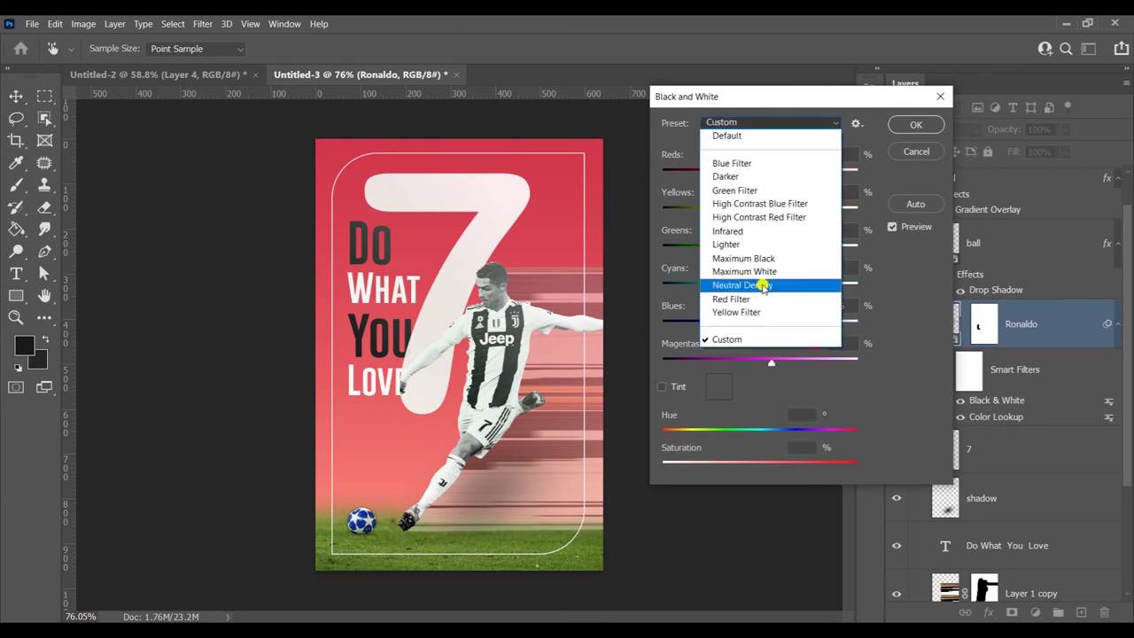
{"action": "left_click", "coordinate": [756, 295]}
{"action": "left_click", "coordinate": [771, 123]}
{"action": "left_click", "coordinate": [734, 133]}
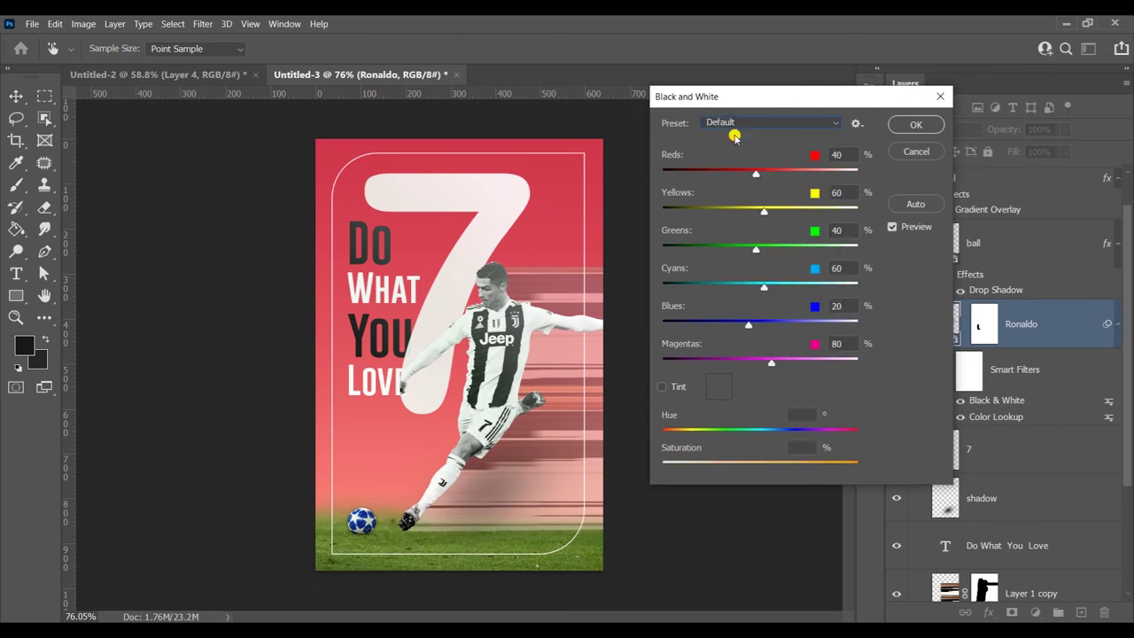
{"action": "left_click", "coordinate": [916, 124]}
{"action": "left_click", "coordinate": [488, 212]}
{"action": "left_click", "coordinate": [720, 372]}
{"action": "left_click", "coordinate": [906, 177]}
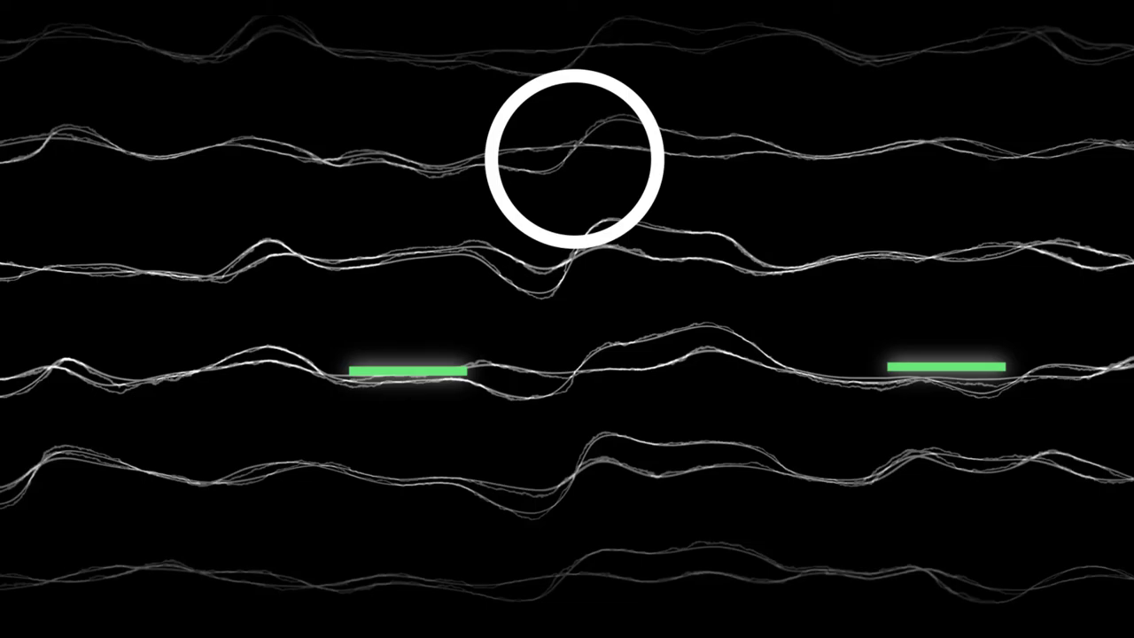